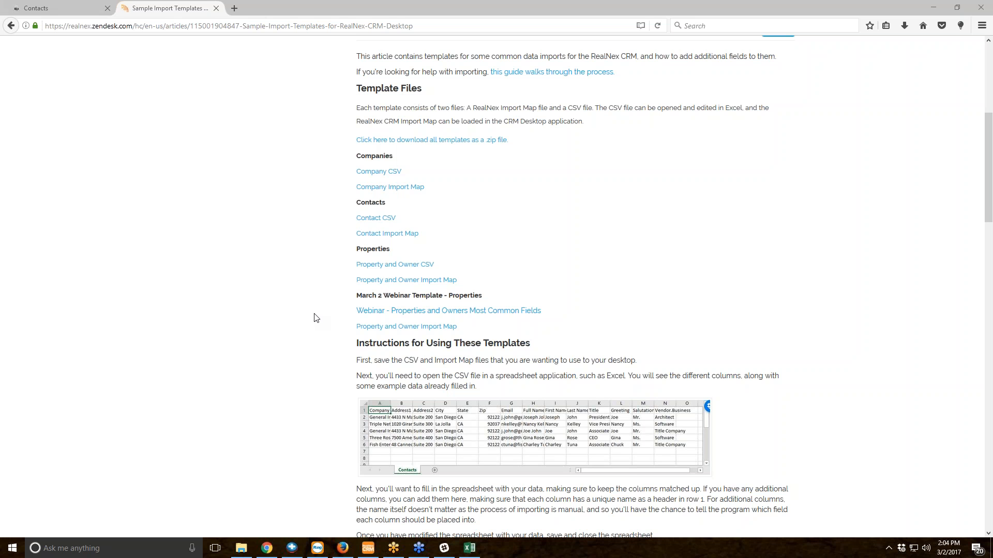
- Open the RealNex Knowledge Base from the RealNex CORE contacts page
{"action": "scroll", "coordinate": [317, 317], "scroll_direction": "up", "scroll_amount": 5}
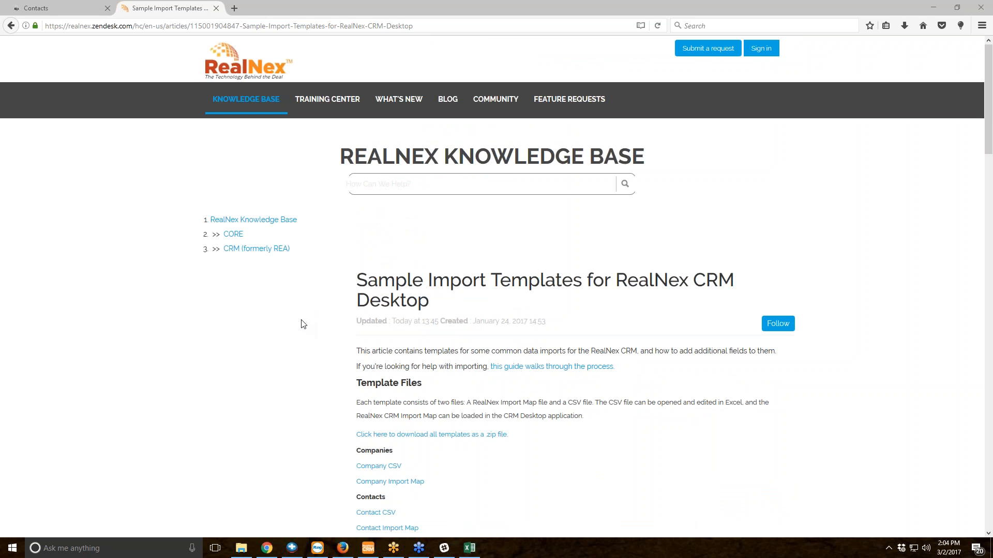
{"action": "left_click", "coordinate": [52, 8]}
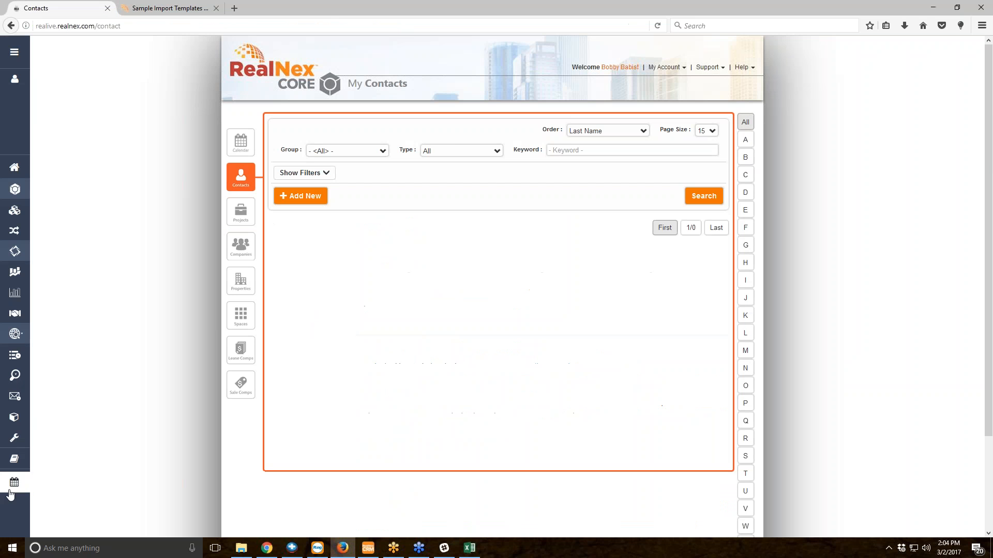
{"action": "left_click", "coordinate": [14, 52]}
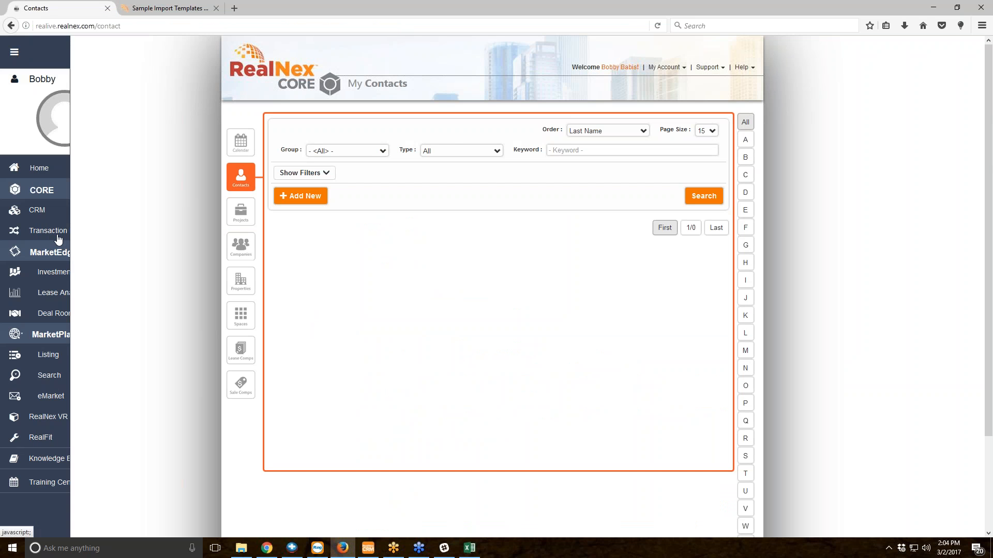
{"action": "left_click", "coordinate": [67, 459]}
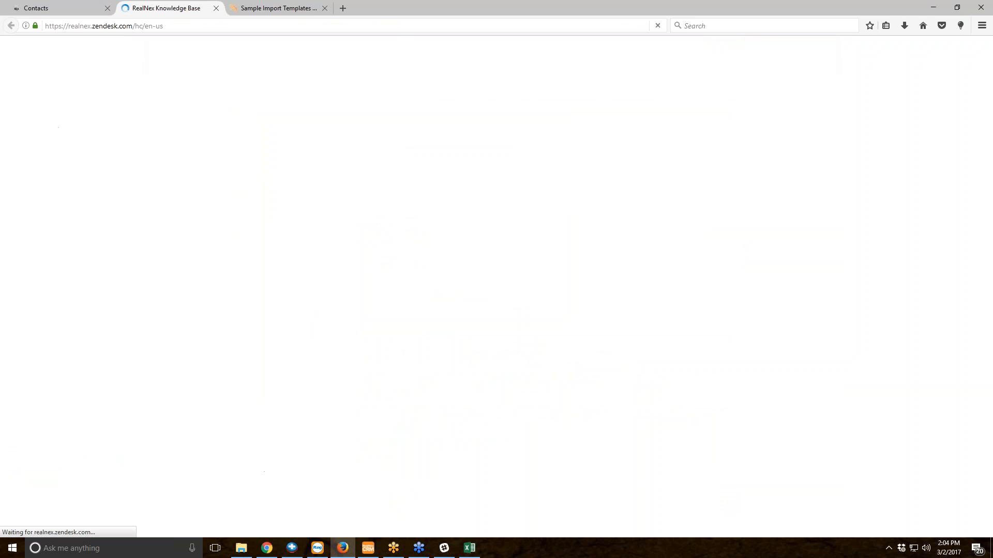
- Search the knowledge base for "sample import" and view the template files in the article "Sample Import Templates for RealNex CRM Desktop"
{"action": "left_click", "coordinate": [437, 187]}
{"action": "type", "text": "sample import"}
{"action": "key", "text": "Return"}
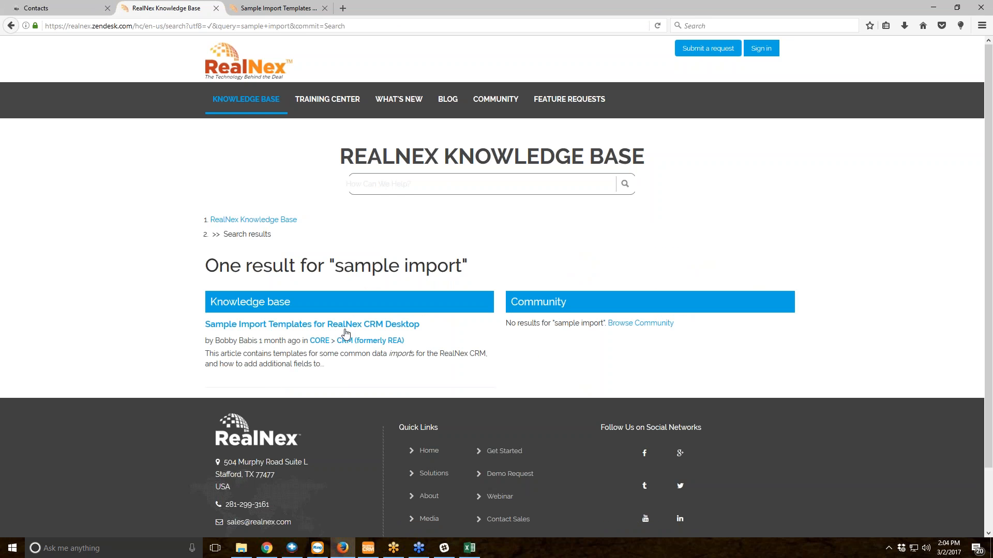
{"action": "left_click", "coordinate": [342, 328]}
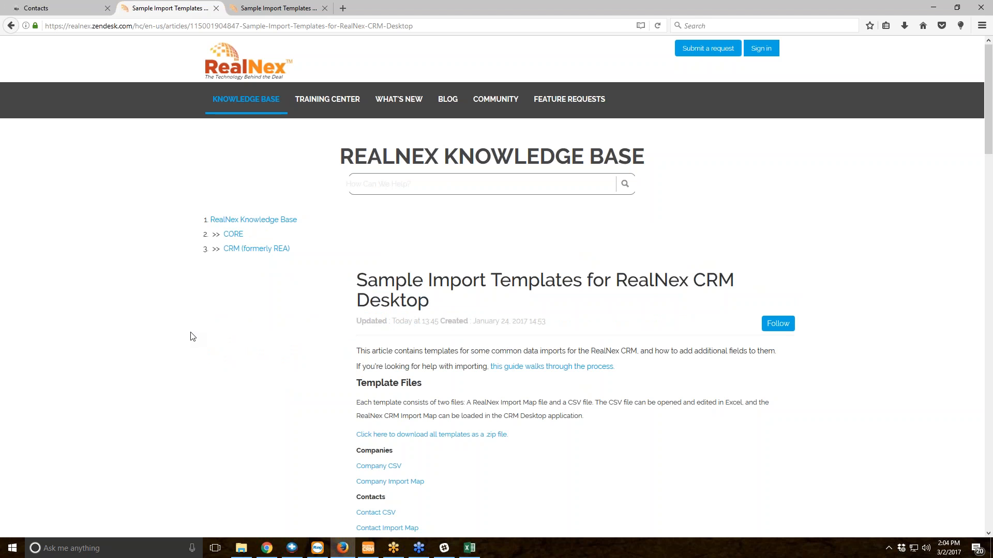
{"action": "scroll", "coordinate": [224, 335], "scroll_direction": "down", "scroll_amount": 5}
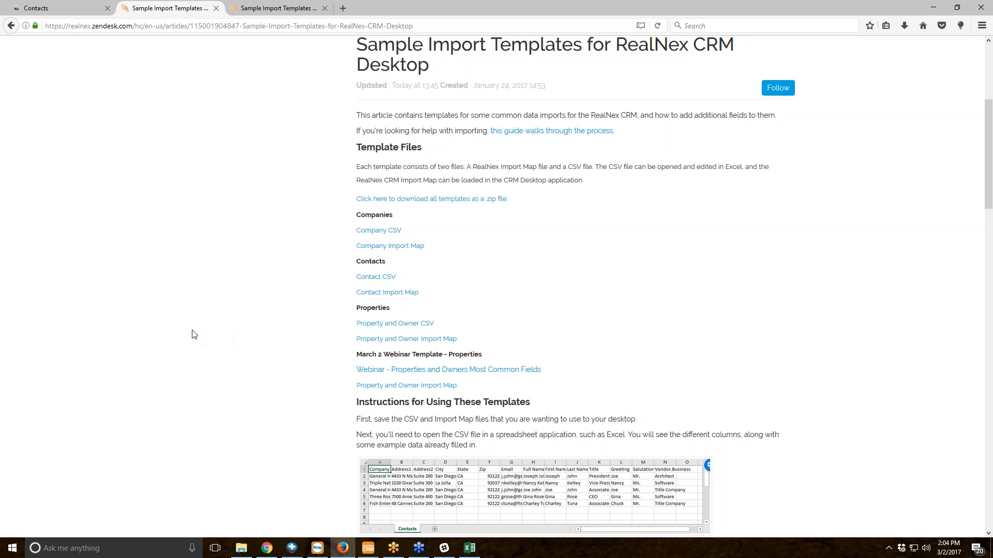
- Collapse the RealNex site's navigation menu, then switch to Excel and review all columns of the commonly used property fields template
{"action": "left_click", "coordinate": [64, 7]}
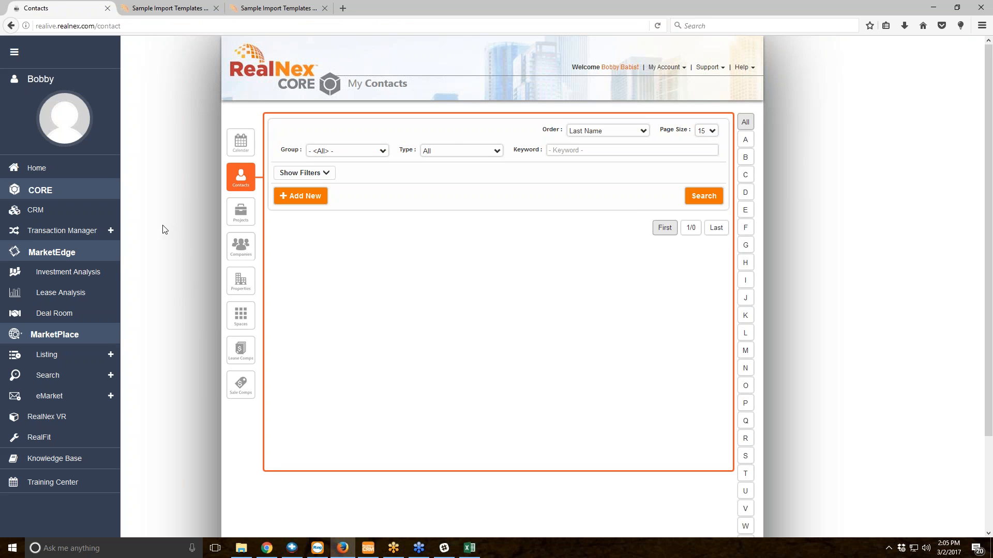
{"action": "left_click", "coordinate": [5, 54]}
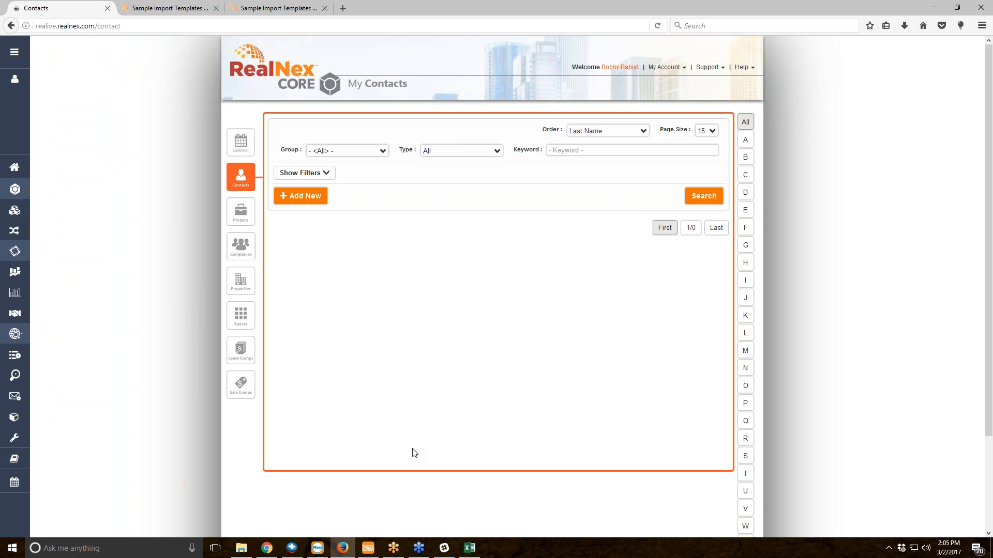
{"action": "left_click", "coordinate": [480, 551]}
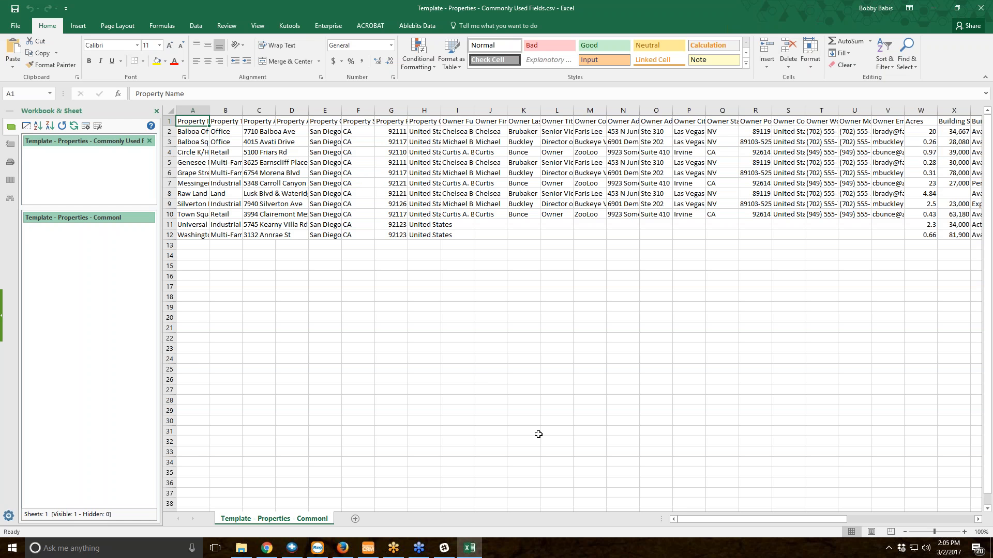
{"action": "left_click_drag", "start_coordinate": [709, 520], "coordinate": [864, 516]}
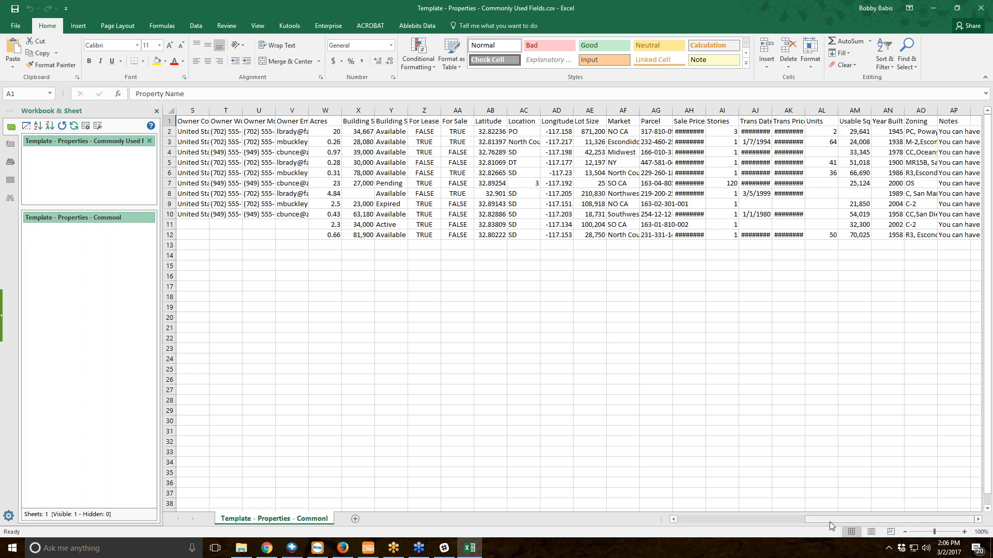
{"action": "left_click_drag", "start_coordinate": [830, 520], "coordinate": [702, 520]}
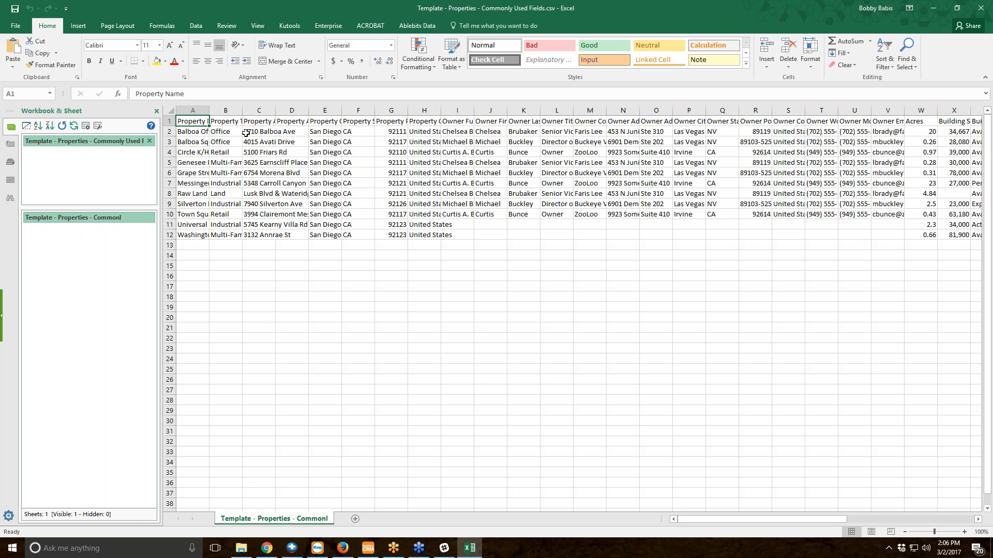
- Highlight the Owner Full Name column and its repeated owner entries in rows 4, 7 and 10, then view the remaining property columns
{"action": "left_click", "coordinate": [456, 110]}
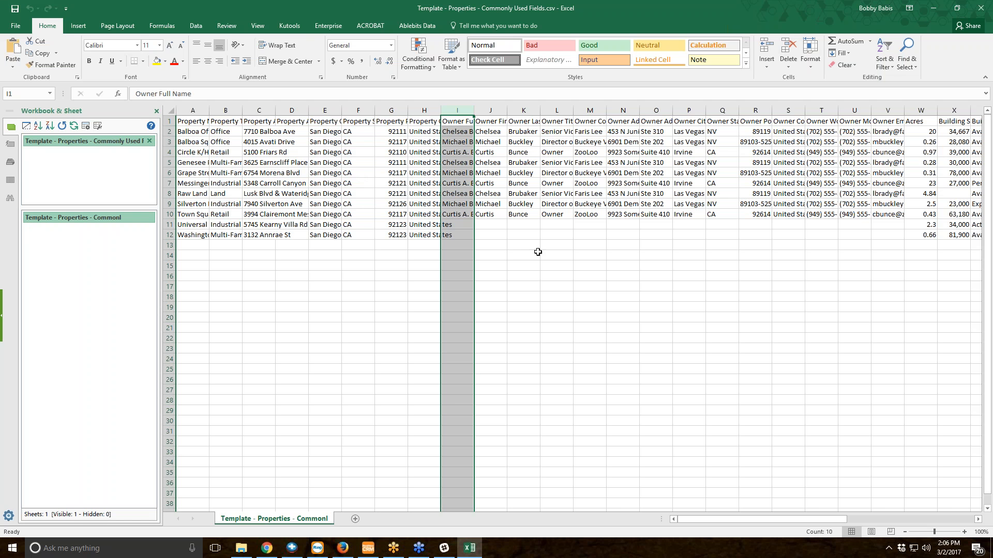
{"action": "left_click", "coordinate": [460, 181]}
{"action": "left_click", "coordinate": [457, 213], "text": "ctrl"}
{"action": "left_click", "coordinate": [457, 153], "text": "ctrl"}
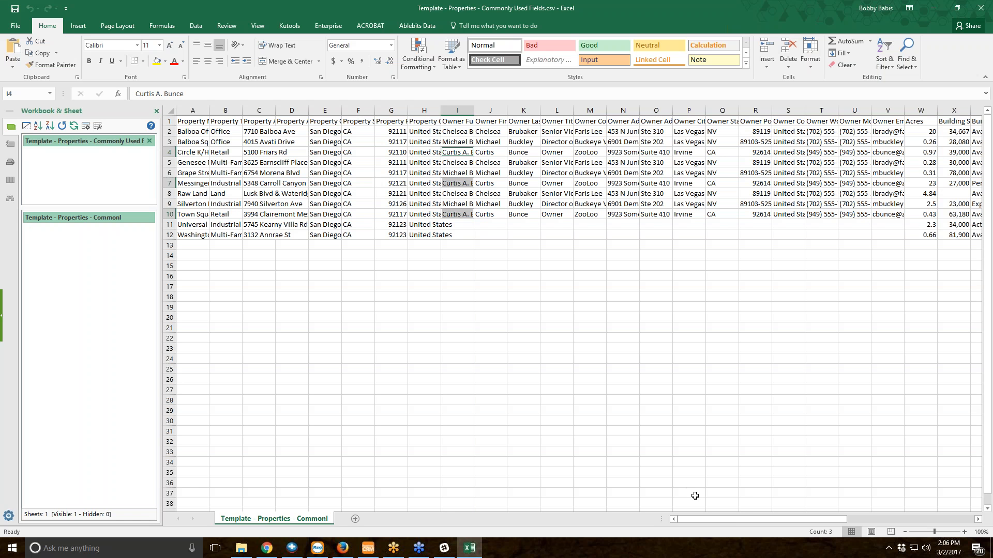
{"action": "left_click_drag", "start_coordinate": [720, 522], "coordinate": [873, 518]}
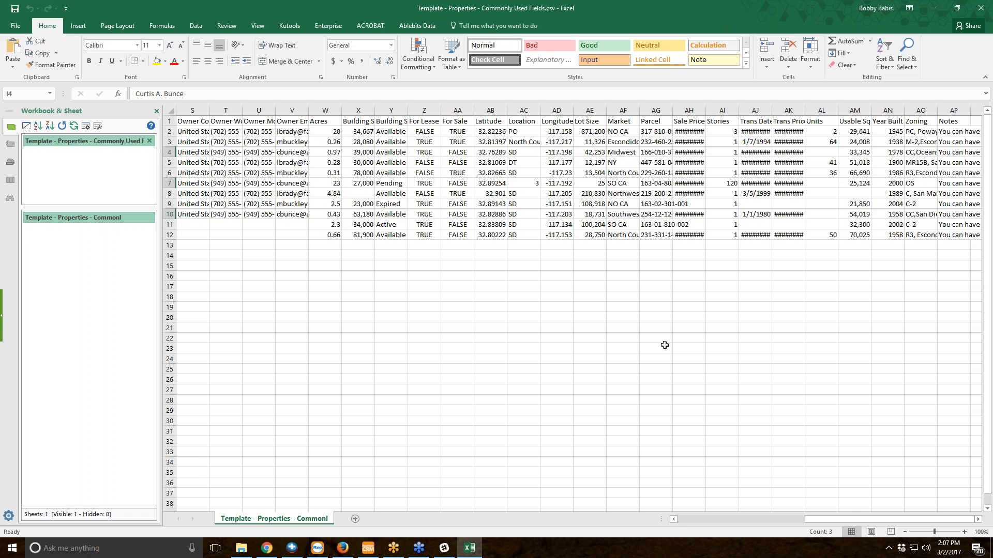
- Clear all sample records below the header row of the property template
{"action": "left_click_drag", "start_coordinate": [846, 522], "coordinate": [713, 520]}
{"action": "left_click", "coordinate": [169, 131]}
{"action": "left_click_drag", "start_coordinate": [169, 131], "coordinate": [169, 247]}
{"action": "key", "text": "Delete"}
{"action": "left_click", "coordinate": [246, 301]}
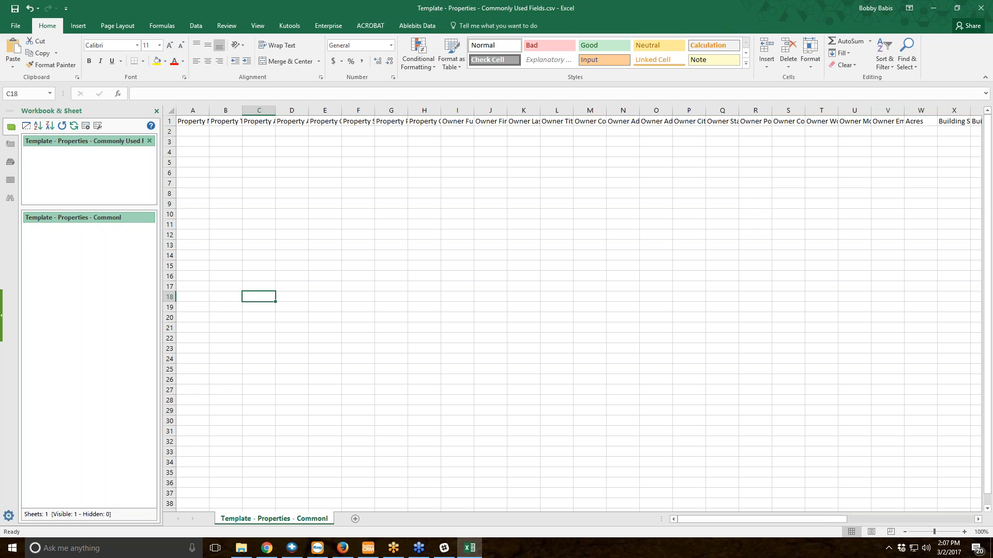
- Open LIHTCPUB Database.csv from the file folder in Excel
{"action": "mouse_move", "coordinate": [242, 548]}
{"action": "left_click", "coordinate": [248, 502]}
{"action": "left_click_drag", "start_coordinate": [488, 126], "coordinate": [0, 135]}
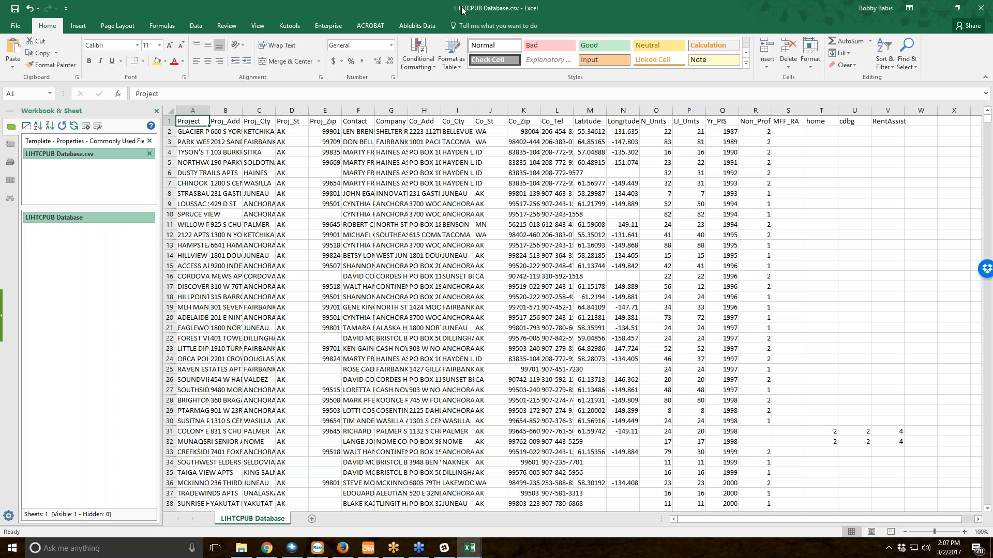
- Copy all project names from cell A2 down to the last row of LIHTCPUB Database.csv
{"action": "left_click", "coordinate": [201, 131]}
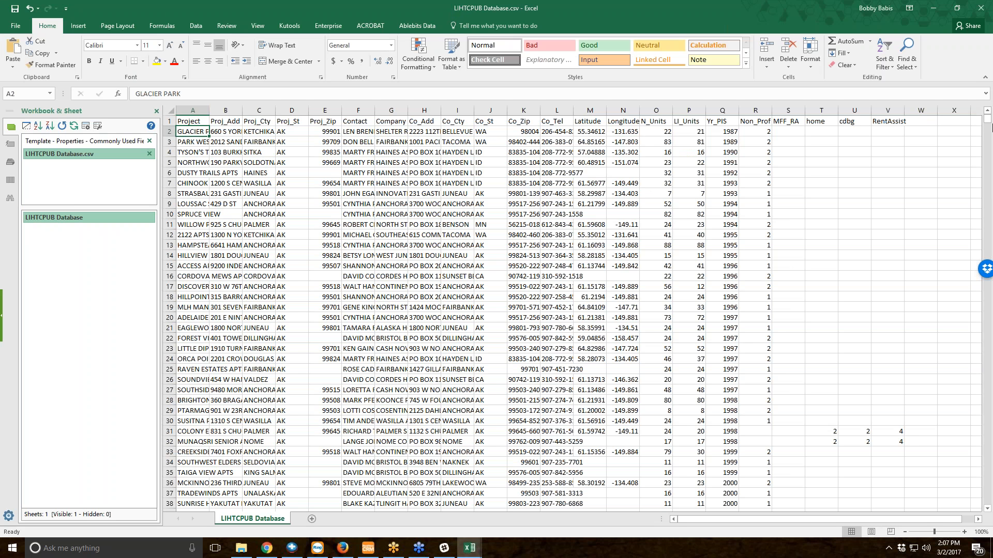
{"action": "left_click_drag", "start_coordinate": [988, 126], "coordinate": [991, 474]}
{"action": "key", "text": "ctrl+shift+Down"}
{"action": "key", "text": "ctrl+c"}
- Widen column A of the property template and paste the copied project names under Property Name, starting in cell A2
{"action": "key", "text": "ctrl+Tab"}
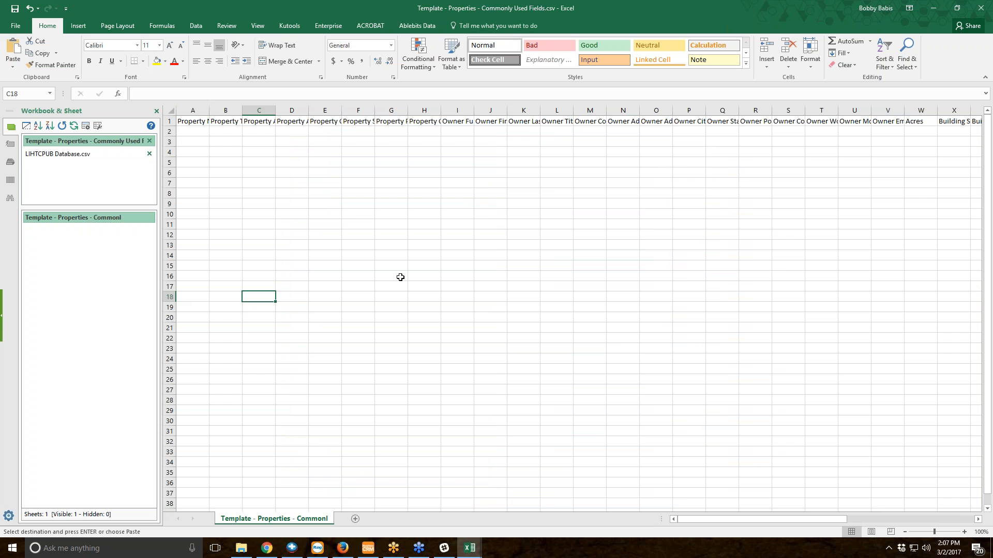
{"action": "left_click_drag", "start_coordinate": [210, 110], "coordinate": [314, 111]}
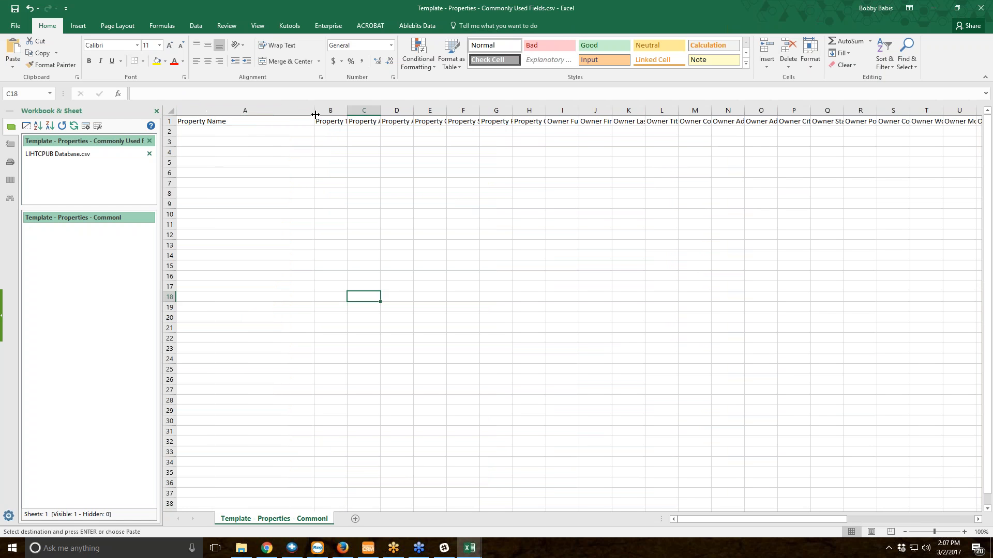
{"action": "left_click", "coordinate": [229, 131]}
{"action": "key", "text": "ctrl+v"}
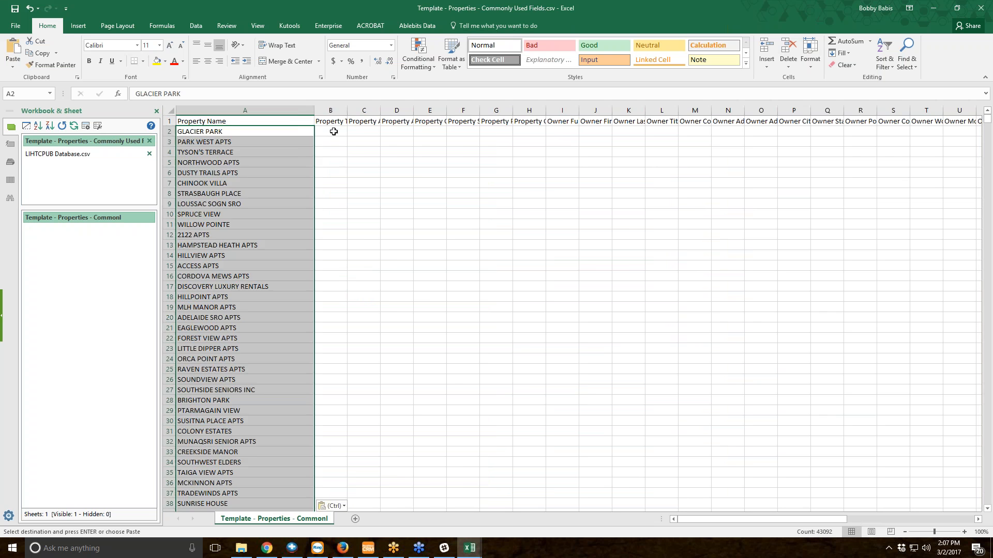
- Examine the LIHTCPUB Database.csv records from the last rows back to the first
{"action": "key", "text": "ctrl+Tab"}
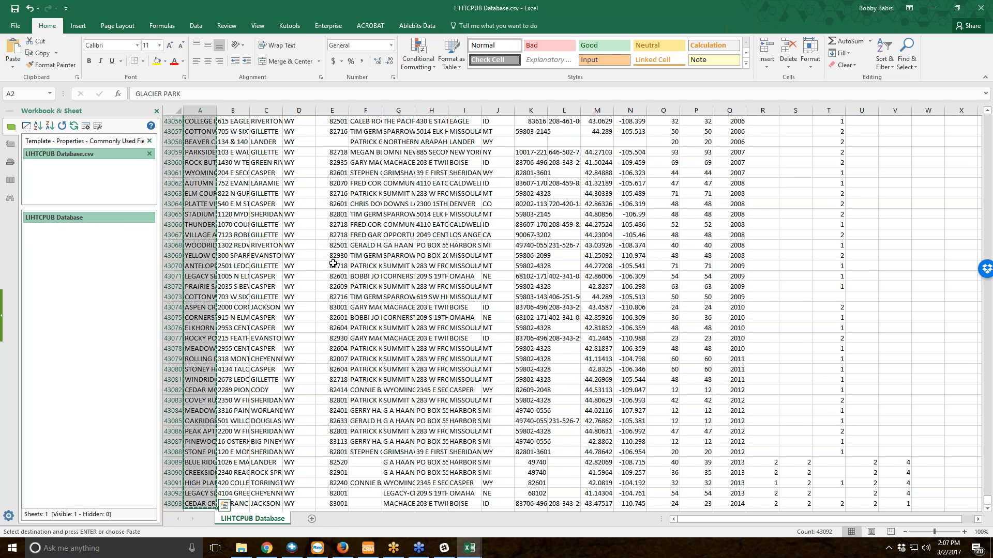
{"action": "mouse_move", "coordinate": [268, 550]}
{"action": "scroll", "coordinate": [316, 267], "scroll_direction": "up", "scroll_amount": 3}
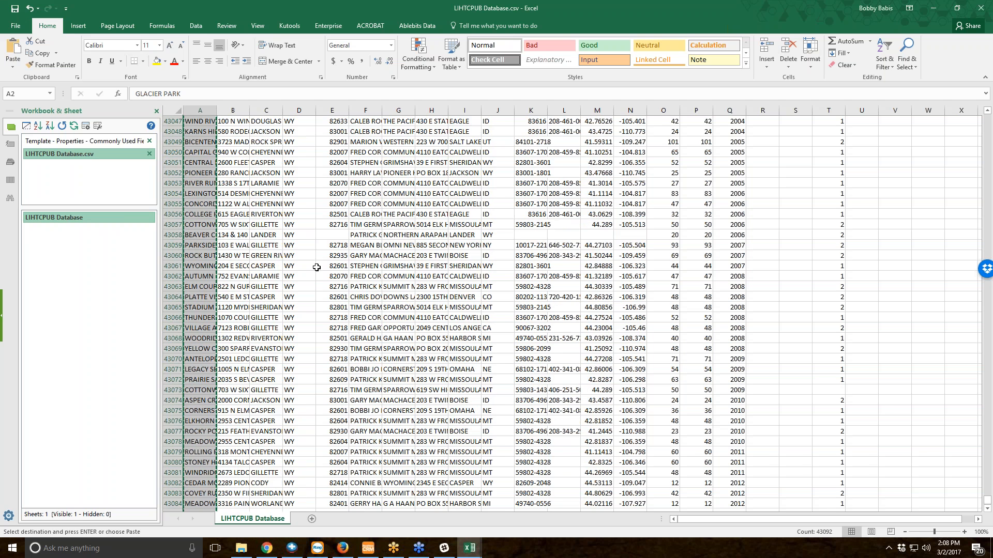
{"action": "scroll", "coordinate": [316, 267], "scroll_direction": "up", "scroll_amount": 20}
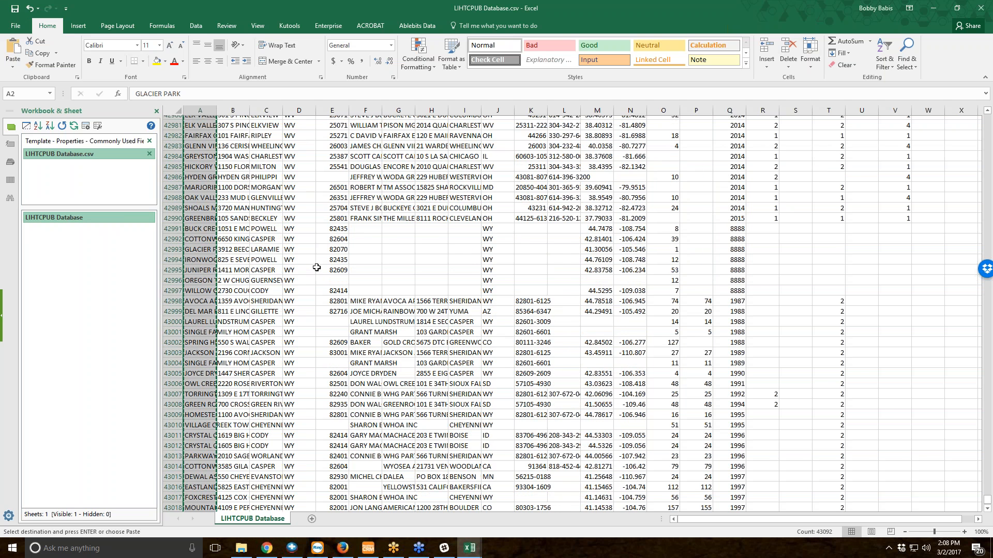
{"action": "scroll", "coordinate": [316, 268], "scroll_direction": "up", "scroll_amount": 20}
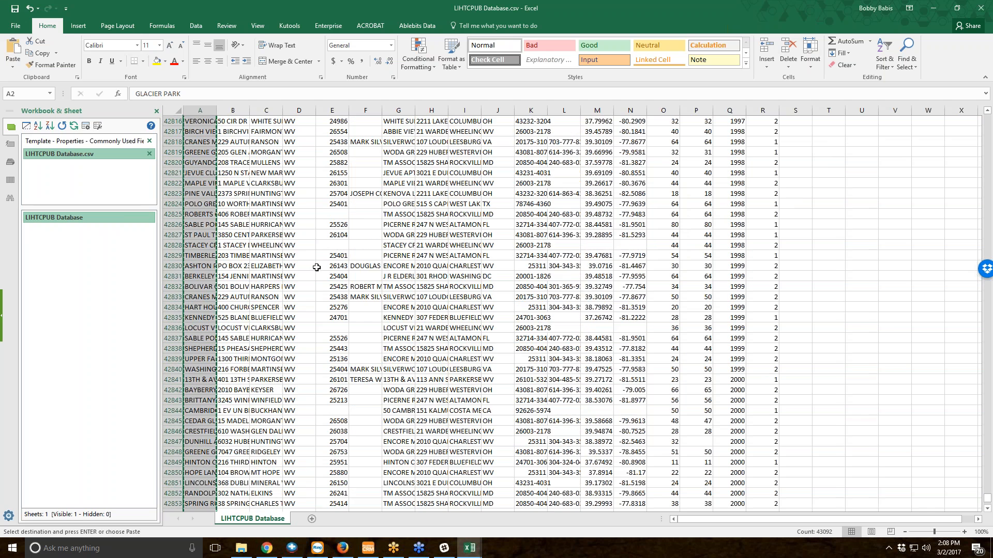
{"action": "scroll", "coordinate": [317, 267], "scroll_direction": "up", "scroll_amount": 20}
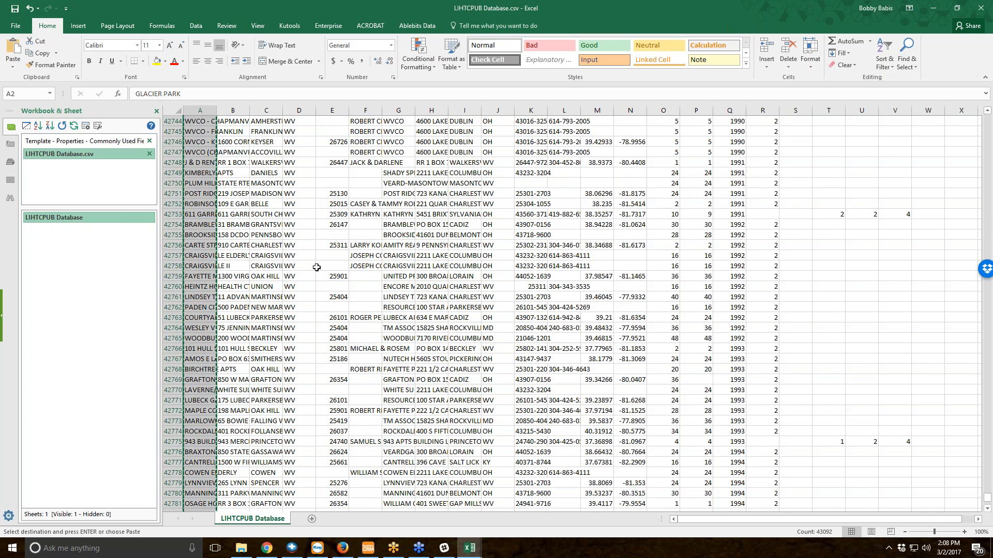
{"action": "scroll", "coordinate": [316, 268], "scroll_direction": "up", "scroll_amount": 20}
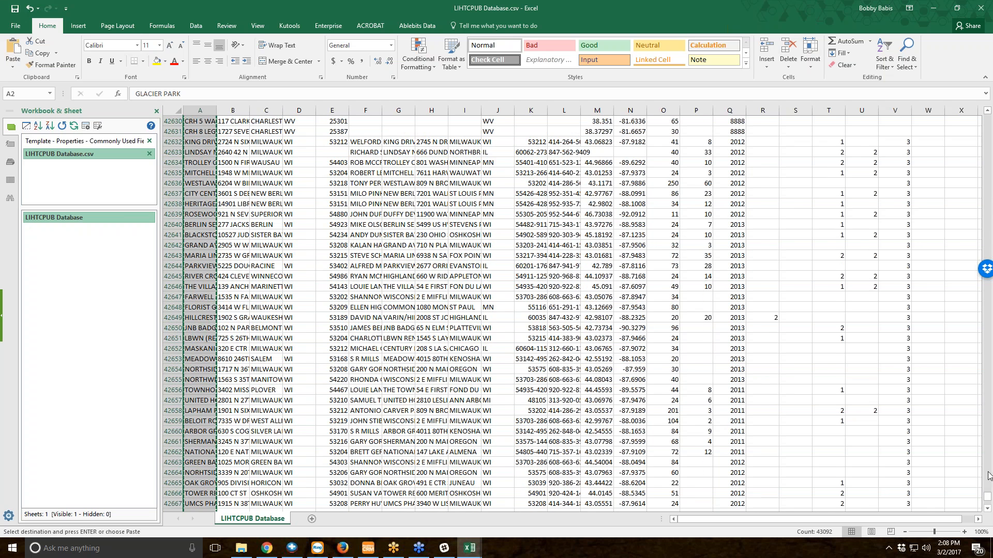
{"action": "scroll", "coordinate": [987, 499], "scroll_direction": "down", "scroll_amount": 6}
{"action": "left_click_drag", "start_coordinate": [987, 496], "coordinate": [987, 118]}
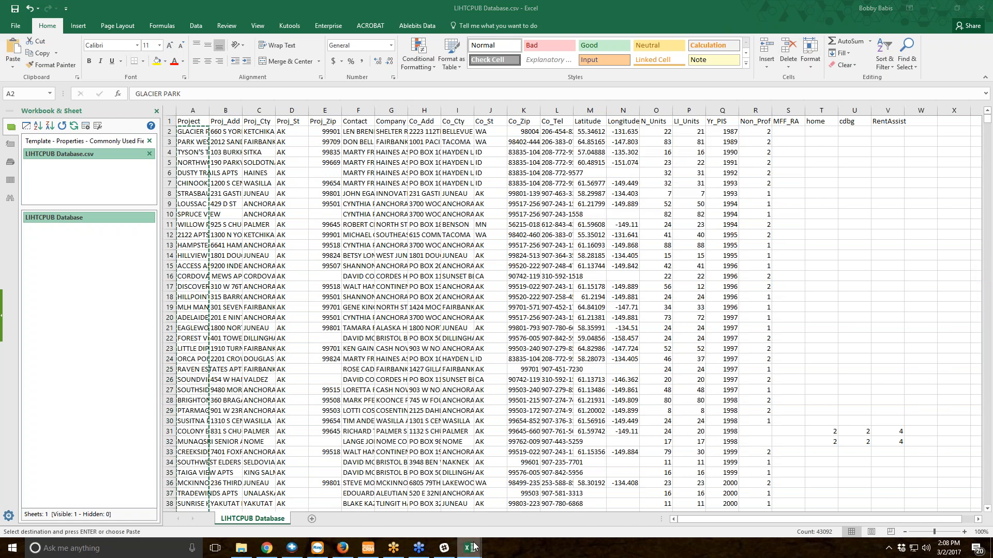
- Add a "Construction Type" header in cell AQ1 of the property template, directly after Notes
{"action": "mouse_move", "coordinate": [469, 548]}
{"action": "left_click", "coordinate": [455, 523]}
{"action": "left_click_drag", "start_coordinate": [687, 520], "coordinate": [814, 520]}
{"action": "left_click", "coordinate": [975, 121]}
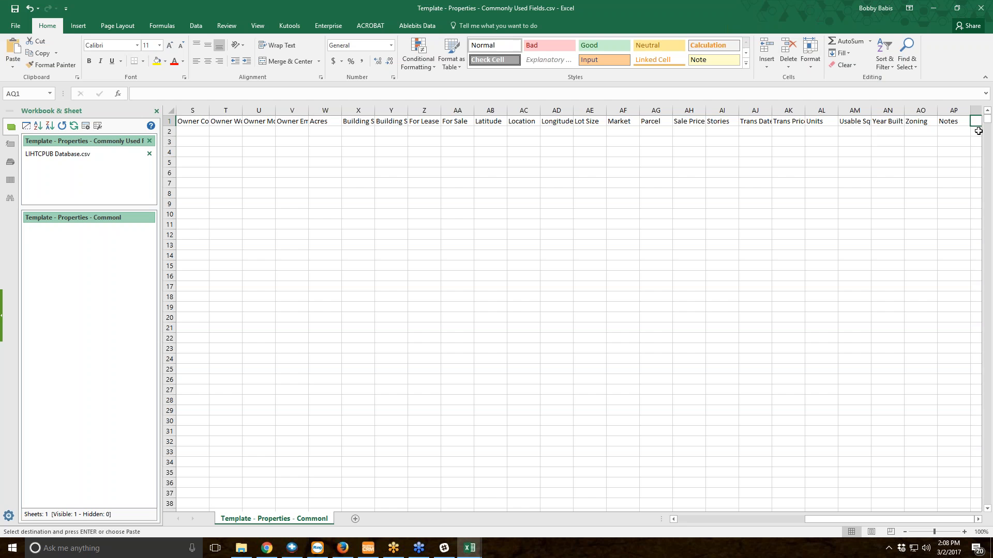
{"action": "type", "text": "Construction Type"}
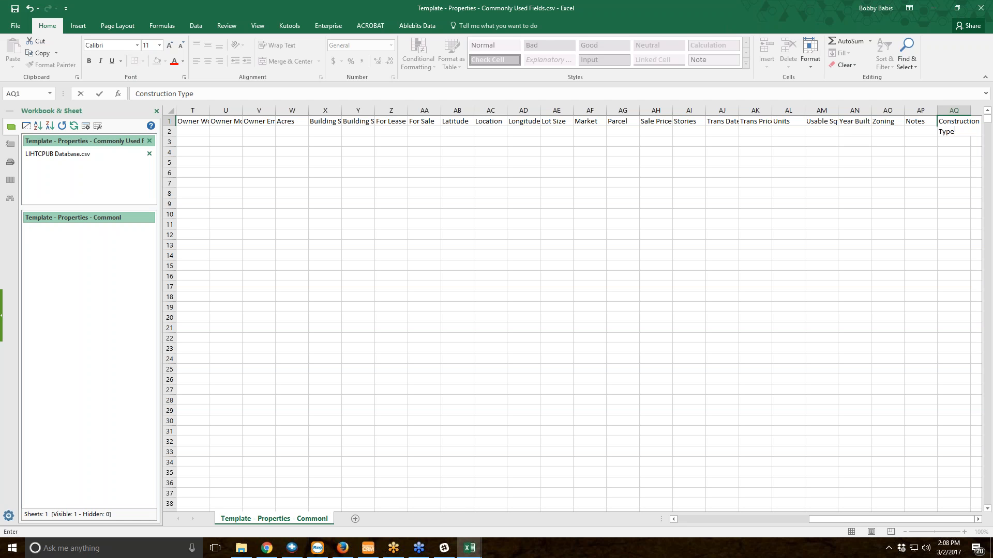
- Undo the recent edits in the property template and close it without saving the changes
{"action": "key", "text": "ctrl+z"}
{"action": "key", "text": "ctrl+z"}
{"action": "key", "text": "ctrl+z"}
{"action": "key", "text": "ctrl+z"}
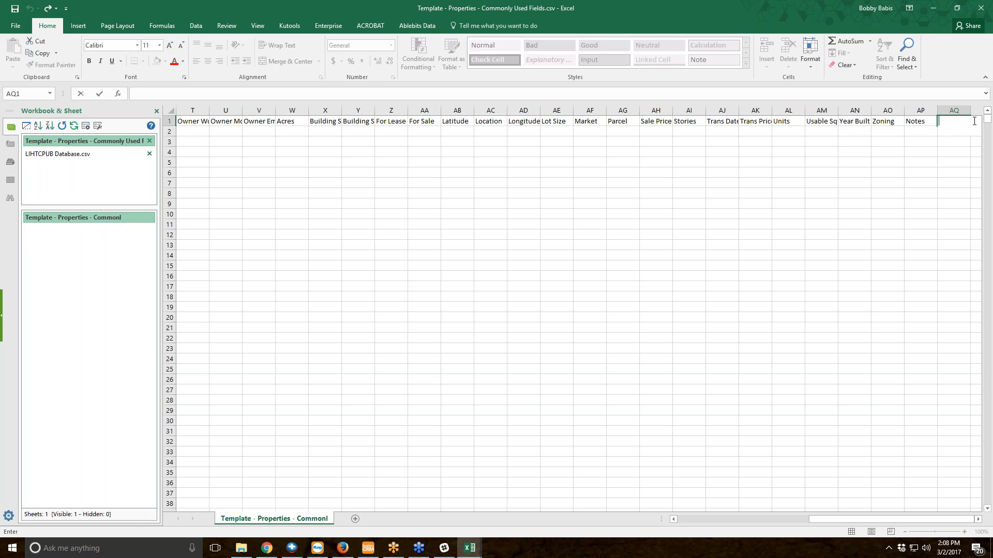
{"action": "key", "text": "ctrl+z"}
{"action": "key", "text": "ctrl+z"}
{"action": "key", "text": "ctrl+z"}
{"action": "key", "text": "ctrl+z"}
{"action": "left_click", "coordinate": [977, 11]}
{"action": "left_click", "coordinate": [504, 291]}
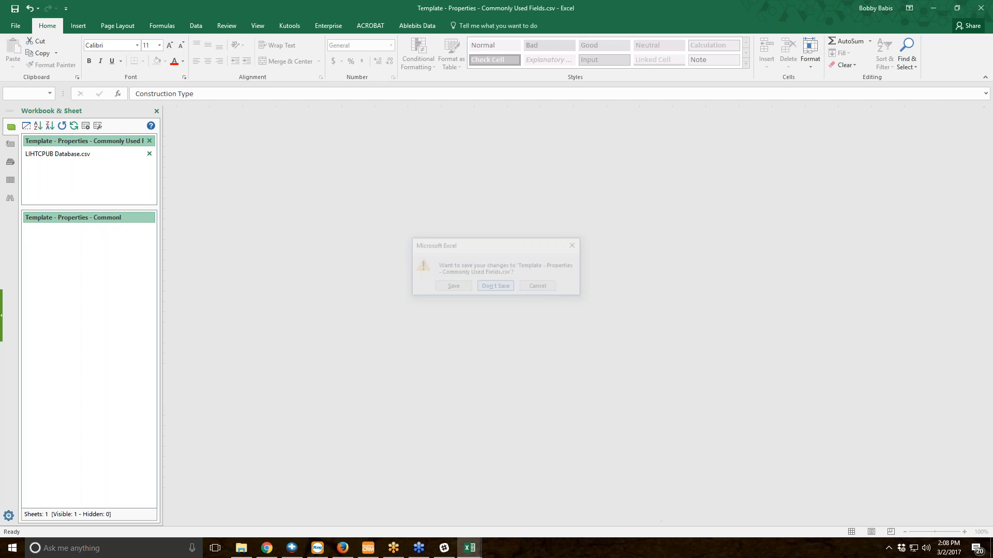
- Reopen Template - Properties - Commonly Used Fields.csv from the Dropbox folder
{"action": "key", "text": "alt+Tab"}
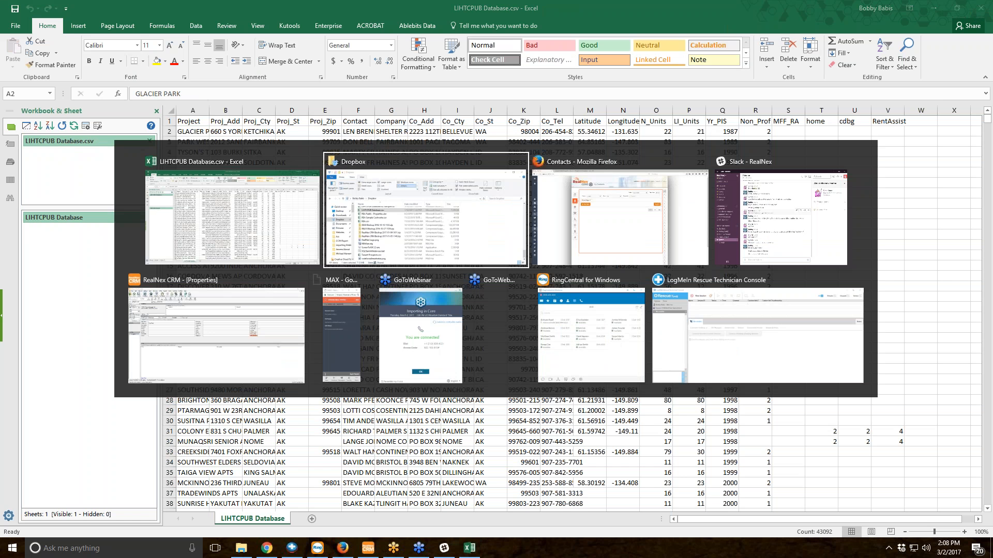
{"action": "key", "text": "alt+shift+Tab"}
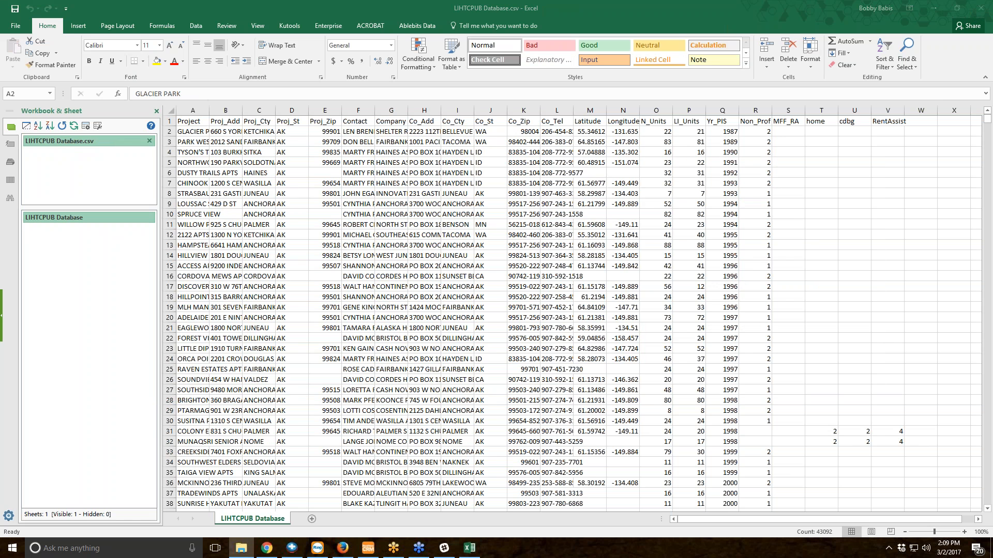
{"action": "left_click_drag", "start_coordinate": [0, 157], "coordinate": [383, 147]}
{"action": "double_click", "coordinate": [318, 263]}
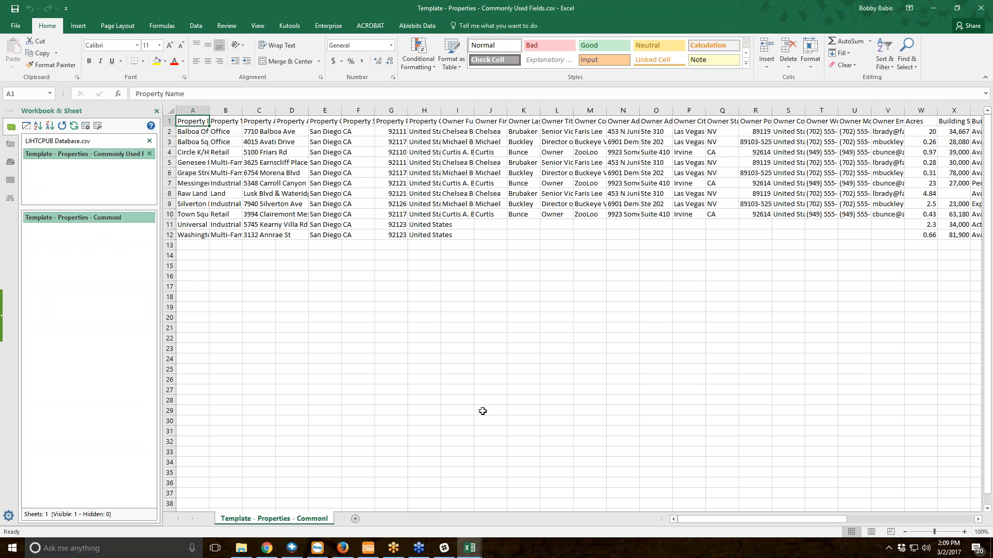
- Review the file formats offered by Save As for the property template, and return to the sheet without saving
{"action": "left_click_drag", "start_coordinate": [745, 522], "coordinate": [570, 446]}
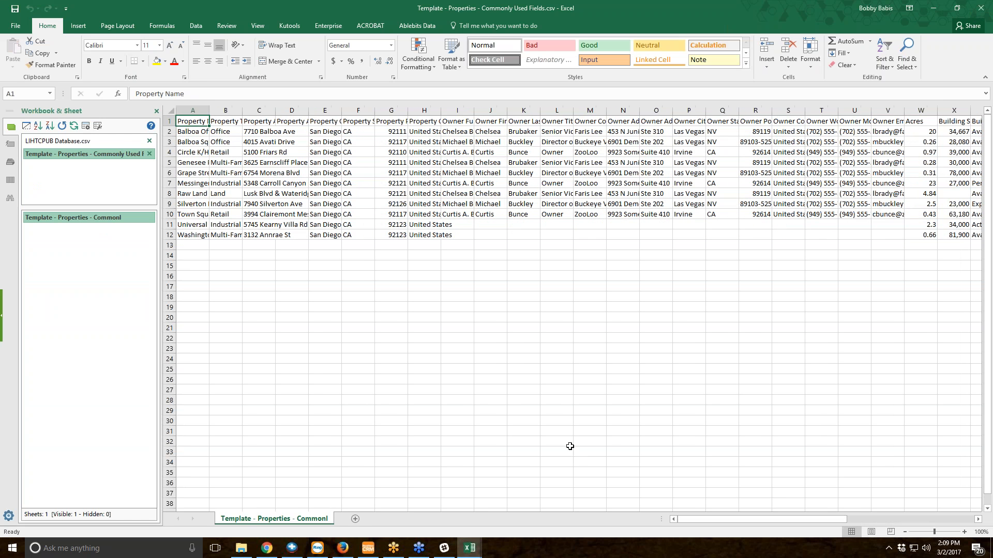
{"action": "left_click", "coordinate": [14, 27]}
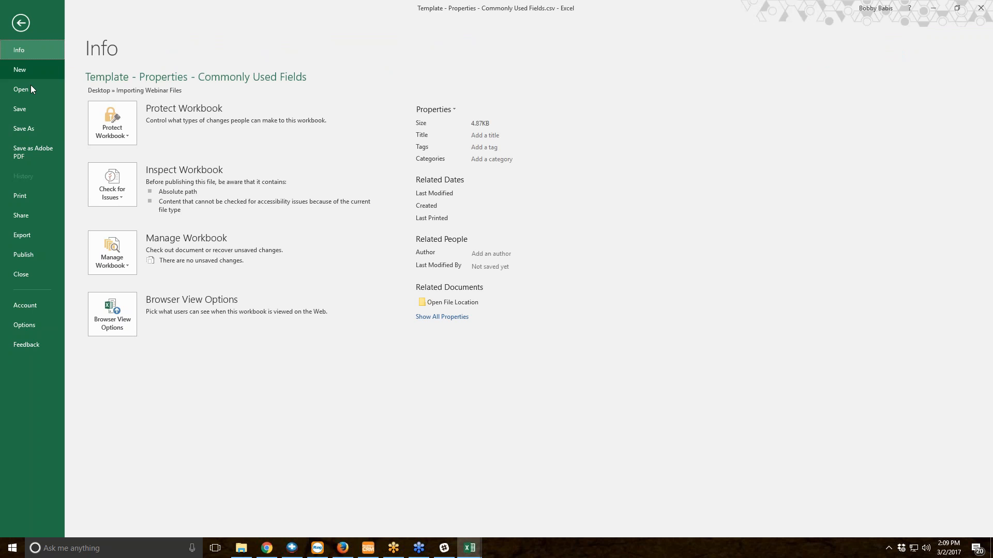
{"action": "left_click", "coordinate": [36, 127]}
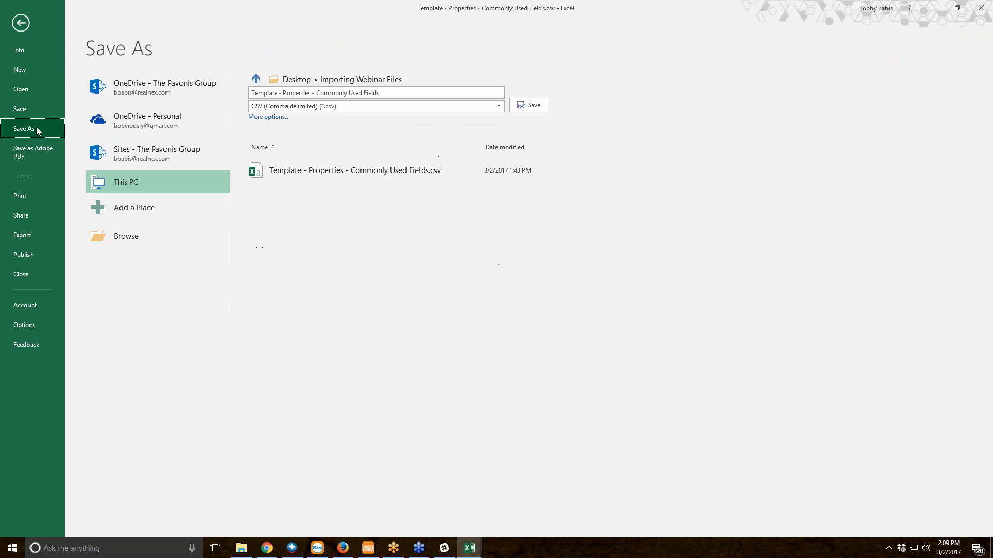
{"action": "left_click", "coordinate": [321, 107]}
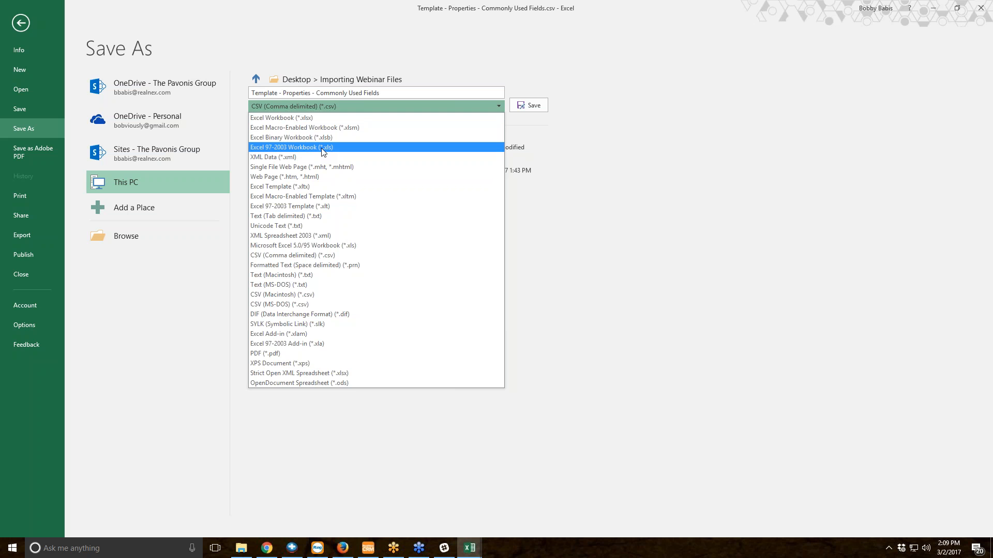
{"action": "left_click", "coordinate": [663, 151]}
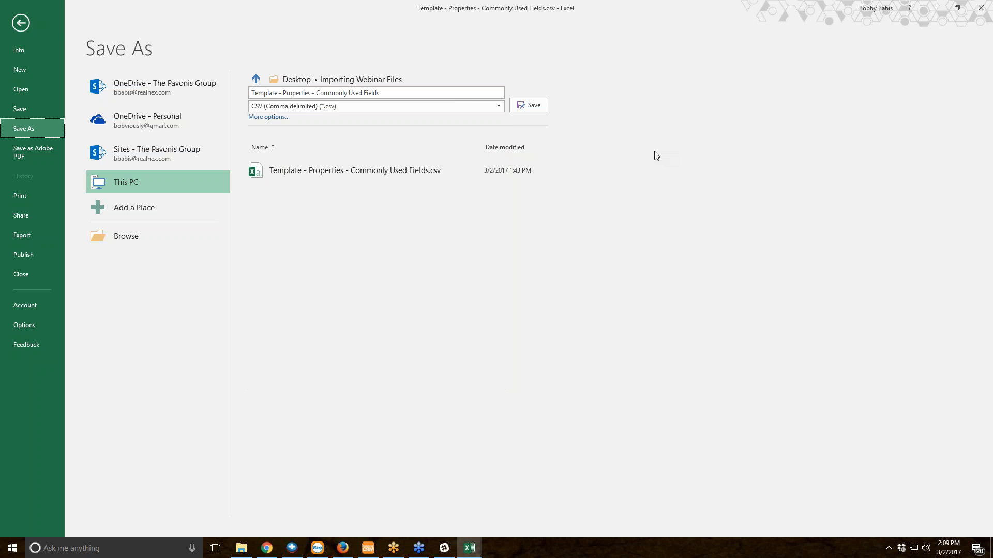
{"action": "left_click", "coordinate": [23, 23]}
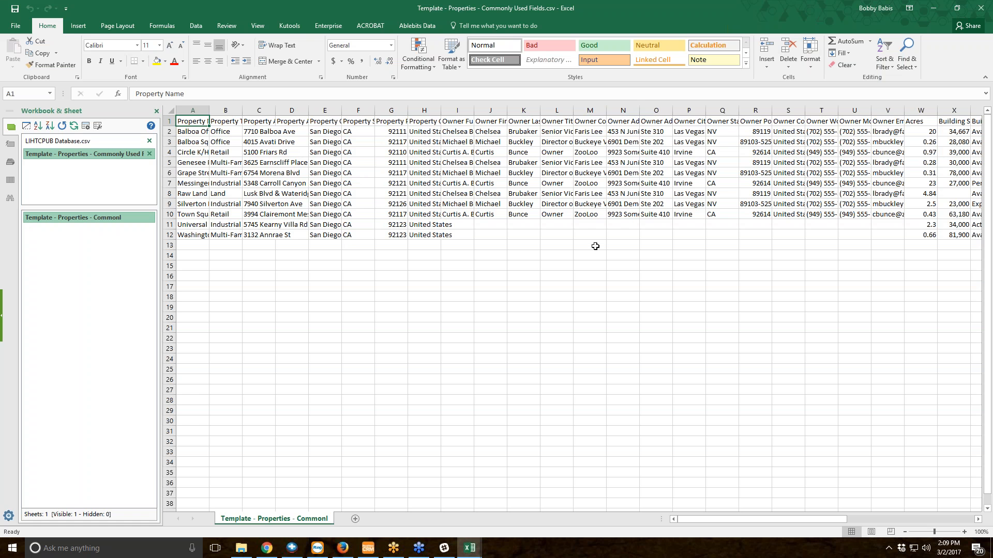
- Close the property template workbook, switch to RealNex in Firefox and open the Properties import wizard
{"action": "left_click", "coordinate": [982, 9]}
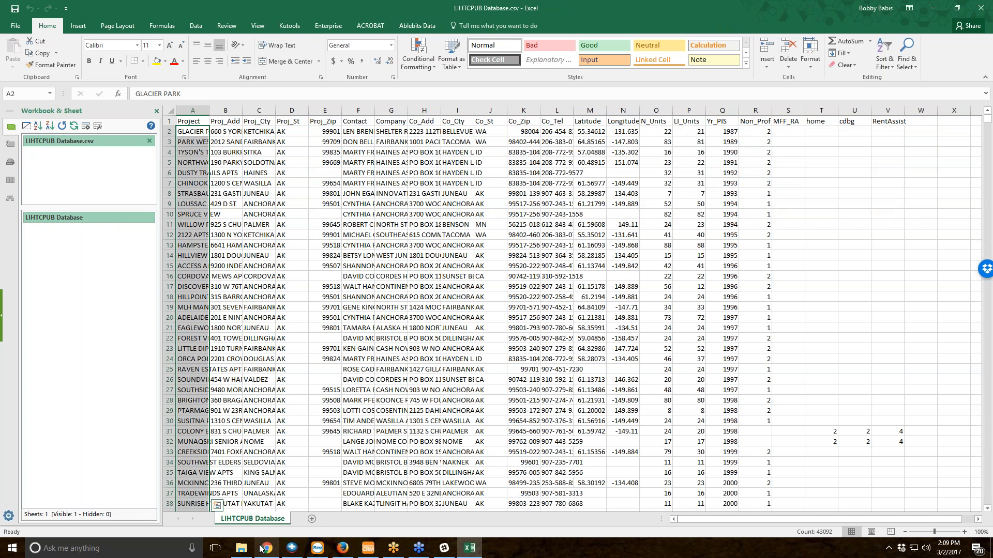
{"action": "left_click", "coordinate": [342, 549]}
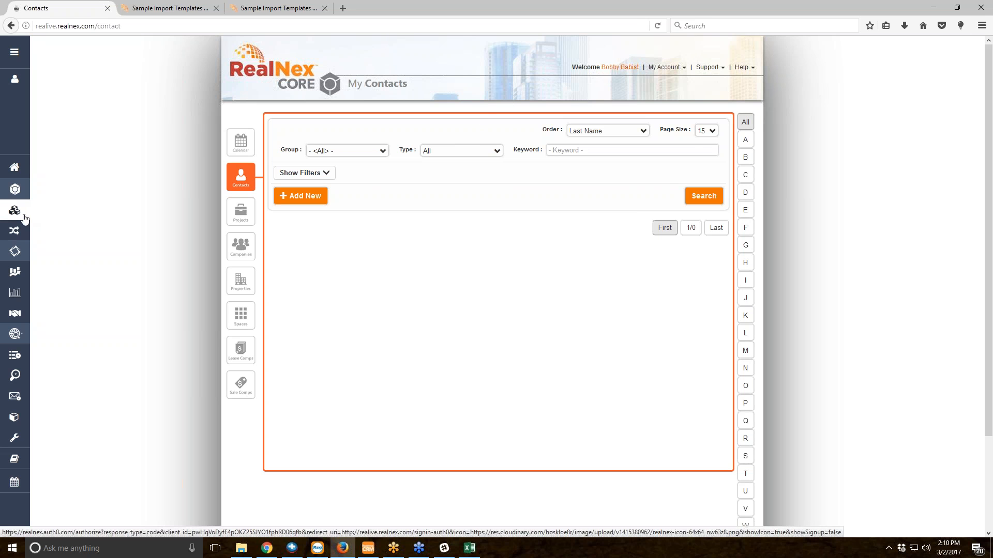
{"action": "left_click", "coordinate": [669, 69]}
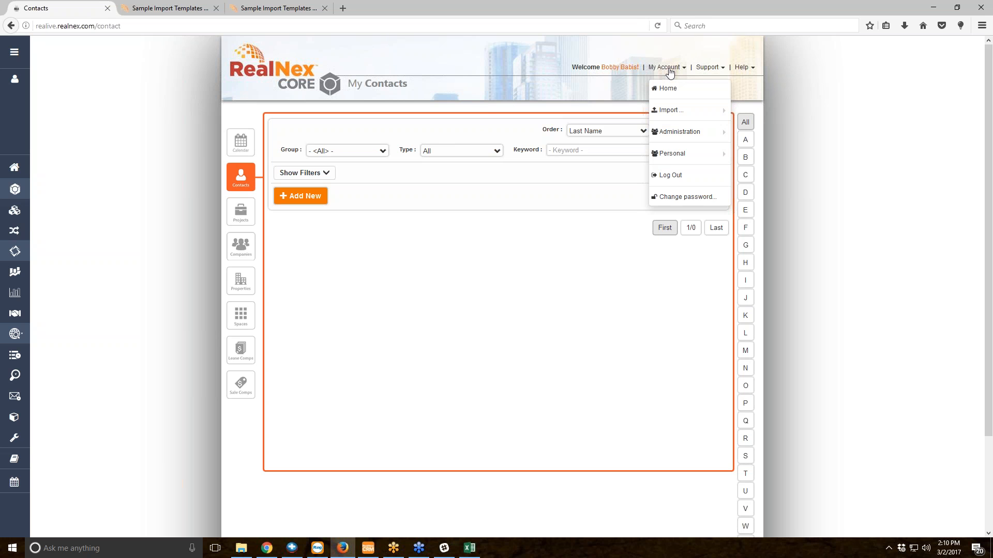
{"action": "mouse_move", "coordinate": [682, 111]}
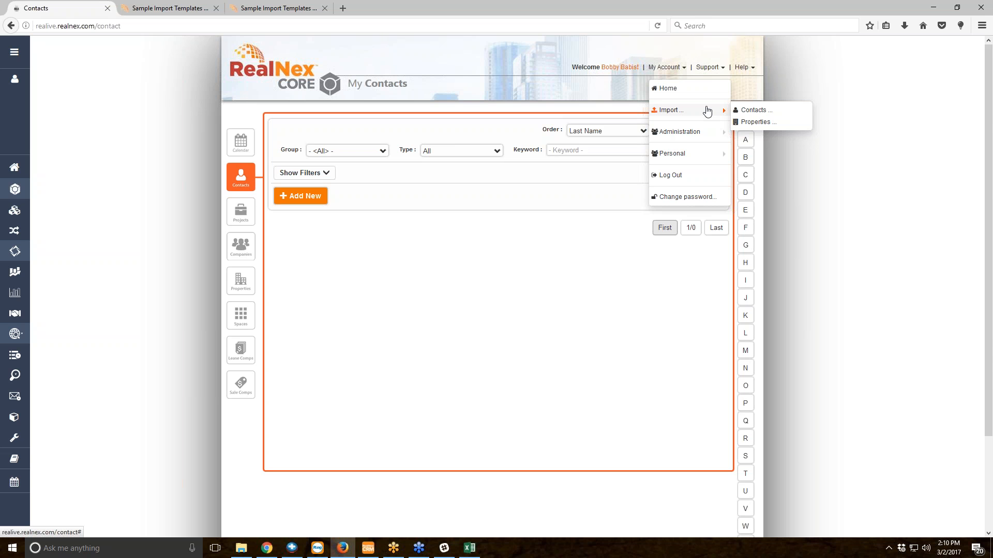
{"action": "left_click", "coordinate": [773, 127]}
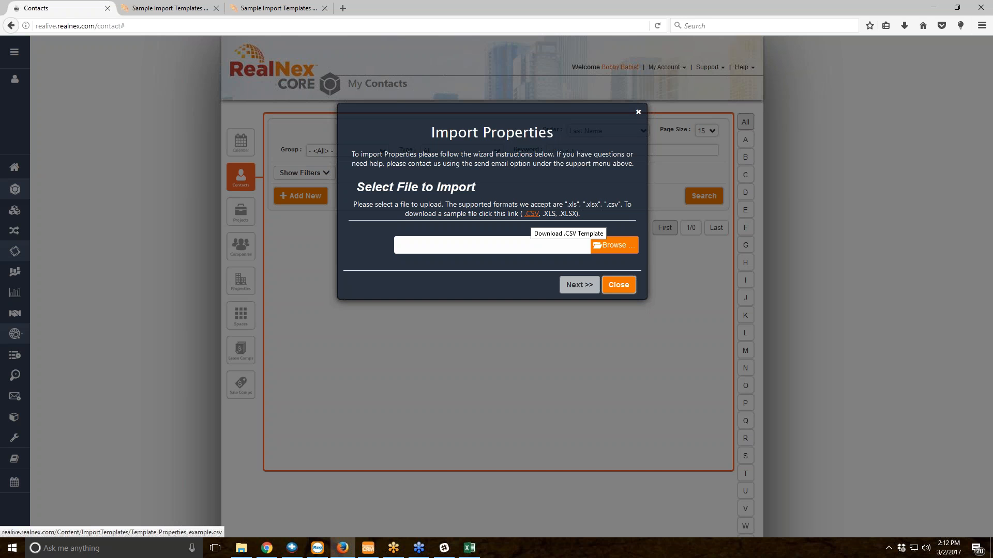
- Load Template - Properties - Commonly Used Fields.csv from the desktop folder Importing Webinar Files as the import file and continue to field mapping
{"action": "left_click", "coordinate": [601, 245]}
{"action": "left_click", "coordinate": [46, 89]}
{"action": "left_click", "coordinate": [42, 77]}
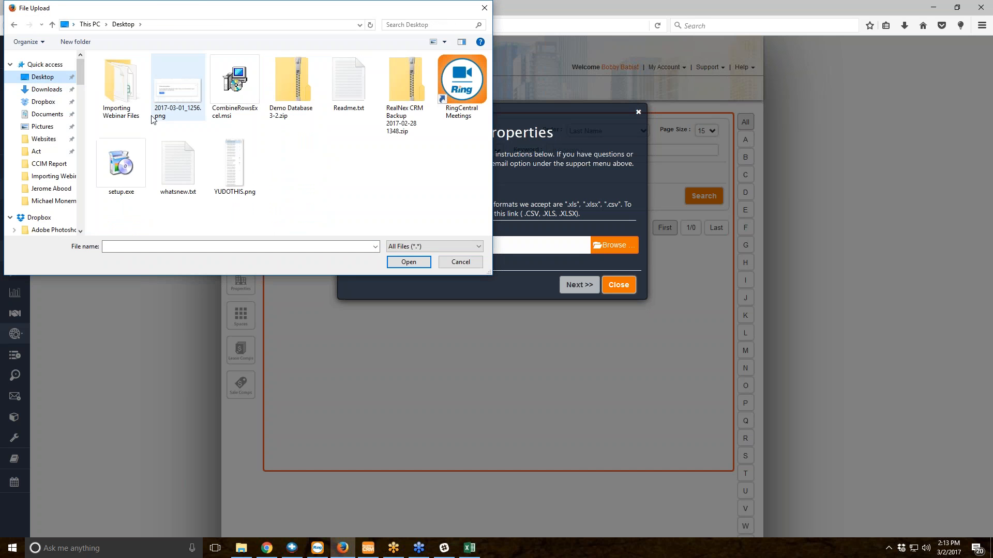
{"action": "double_click", "coordinate": [131, 83]}
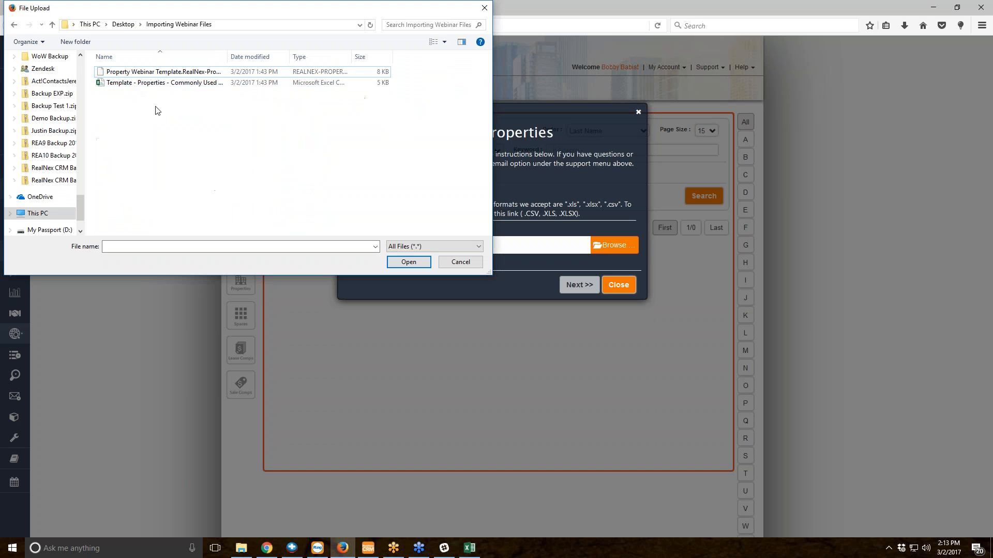
{"action": "double_click", "coordinate": [174, 84]}
{"action": "left_click", "coordinate": [563, 287]}
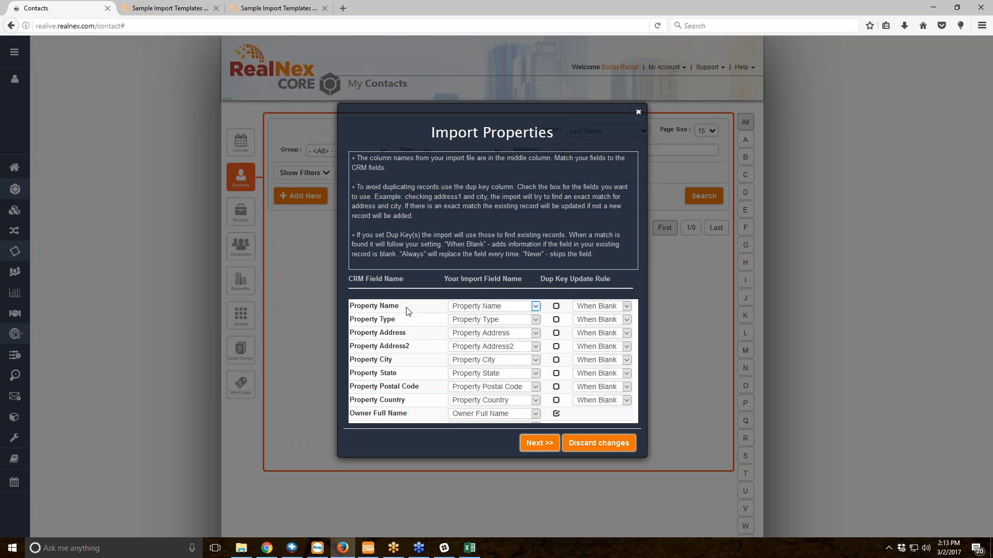
- Examine which CRM fields are matched to import columns, going through the mapping list down to the User fields
{"action": "scroll", "coordinate": [435, 327], "scroll_direction": "down", "scroll_amount": 2}
{"action": "scroll", "coordinate": [435, 327], "scroll_direction": "down", "scroll_amount": 5}
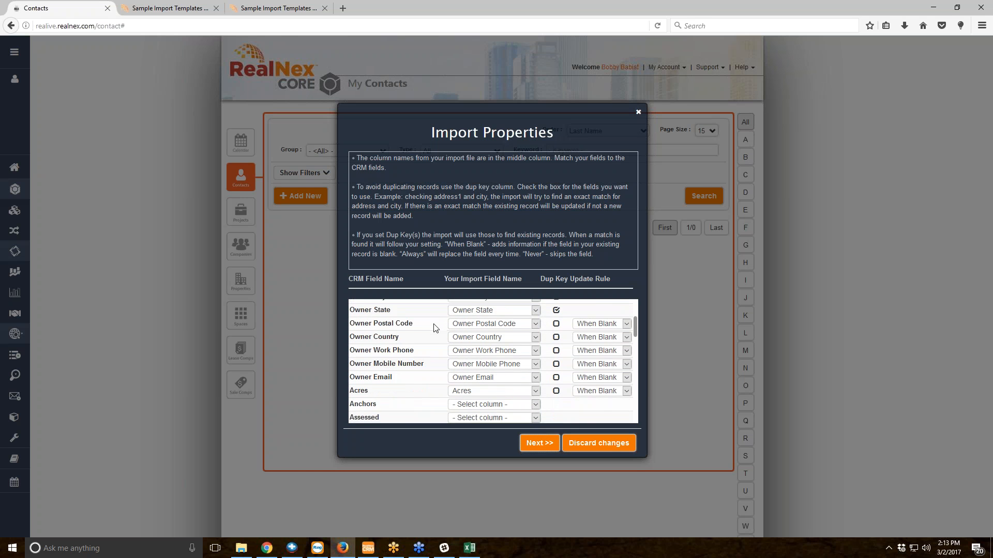
{"action": "scroll", "coordinate": [435, 327], "scroll_direction": "down", "scroll_amount": 2}
{"action": "scroll", "coordinate": [435, 348], "scroll_direction": "down", "scroll_amount": 10}
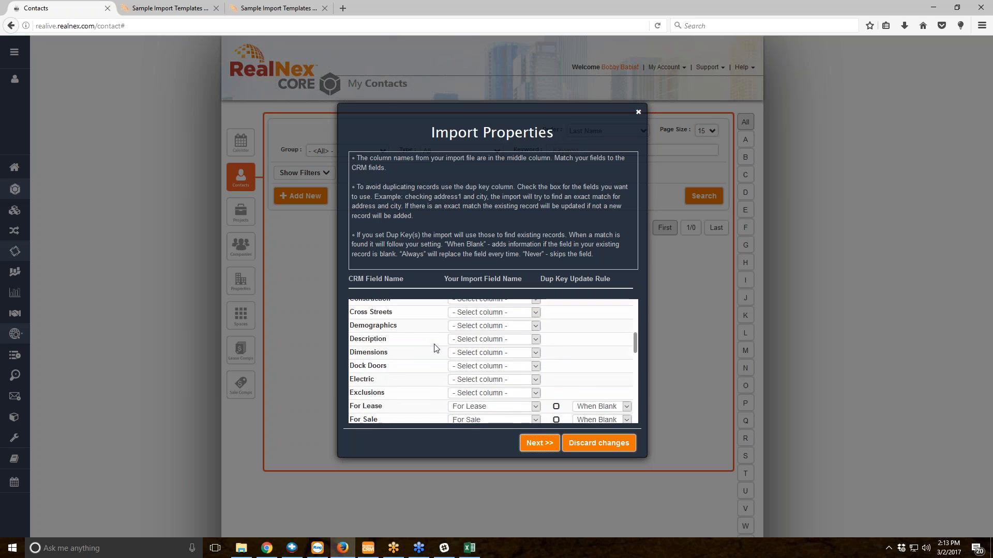
{"action": "scroll", "coordinate": [435, 348], "scroll_direction": "down", "scroll_amount": 9}
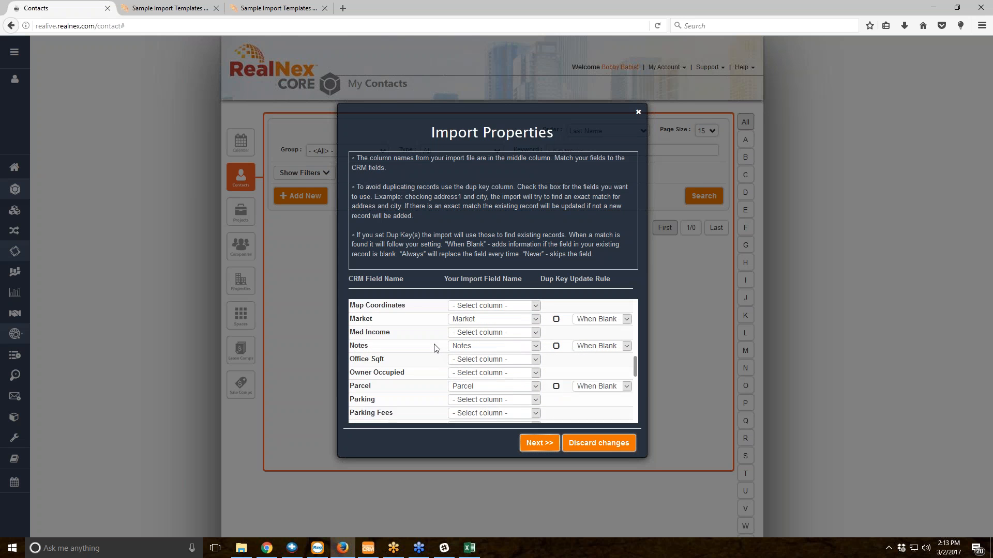
{"action": "scroll", "coordinate": [434, 348], "scroll_direction": "down", "scroll_amount": 10}
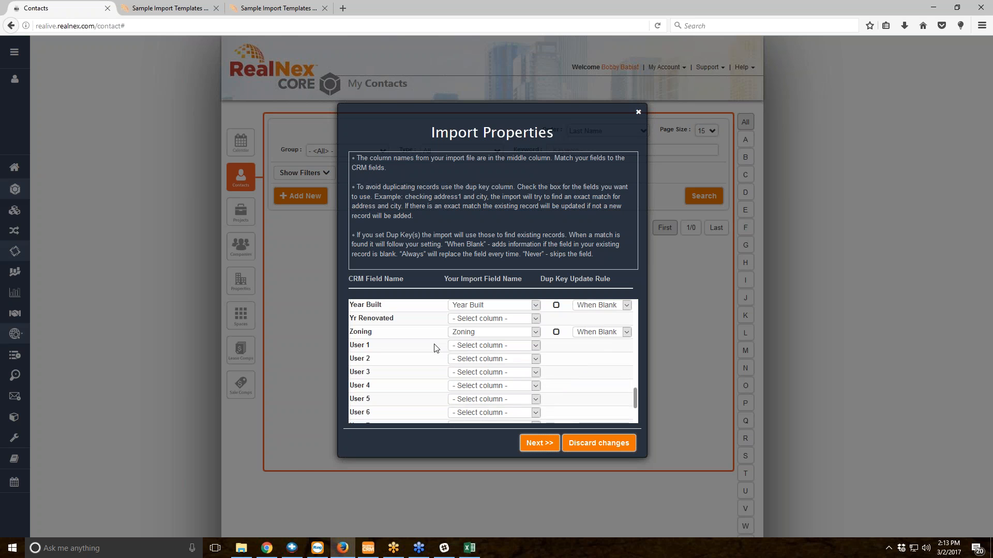
{"action": "scroll", "coordinate": [453, 362], "scroll_direction": "up", "scroll_amount": 2}
{"action": "scroll", "coordinate": [452, 362], "scroll_direction": "up", "scroll_amount": 10}
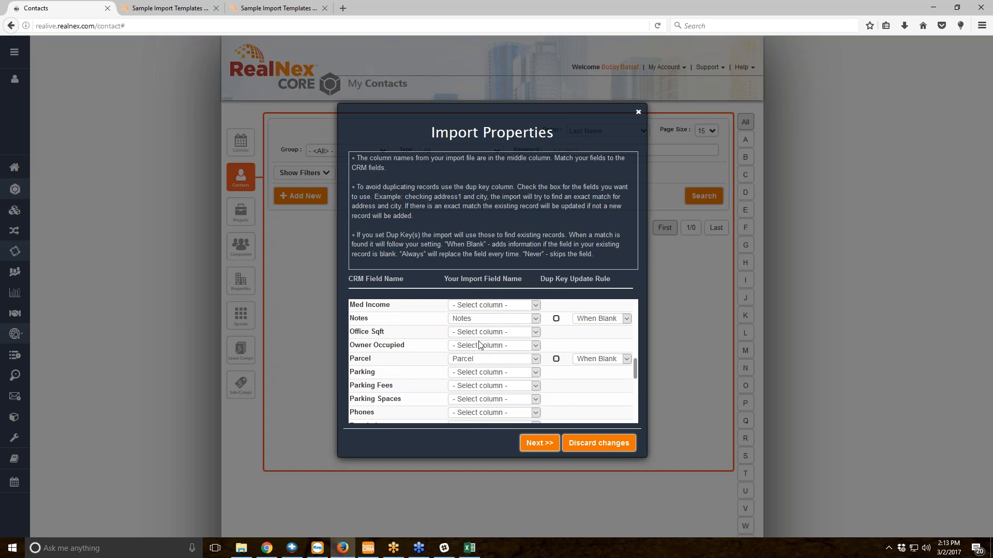
- View the import columns available for the unmapped Import Record and Description fields without choosing one
{"action": "scroll", "coordinate": [533, 342], "scroll_direction": "up", "scroll_amount": 4}
{"action": "scroll", "coordinate": [532, 345], "scroll_direction": "up", "scroll_amount": 3}
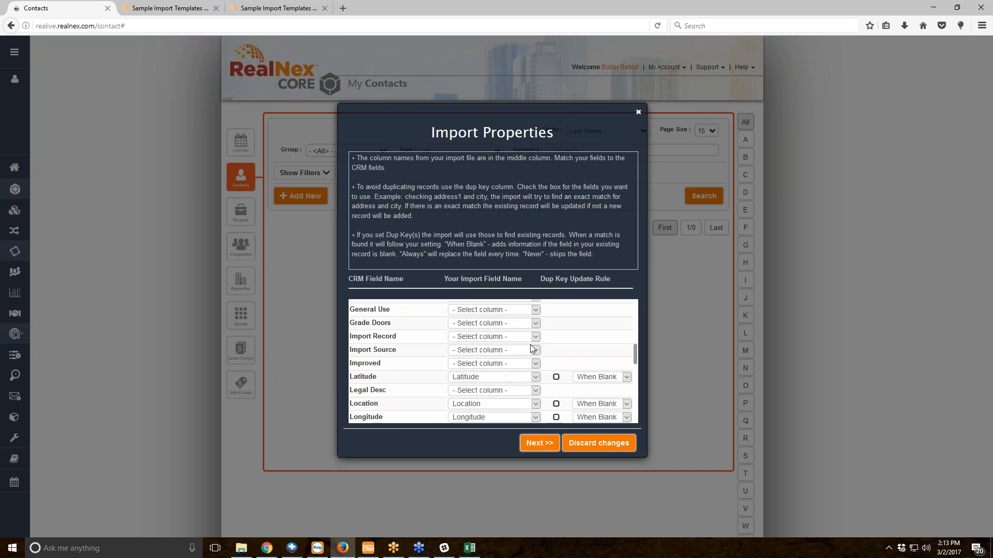
{"action": "left_click", "coordinate": [535, 337]}
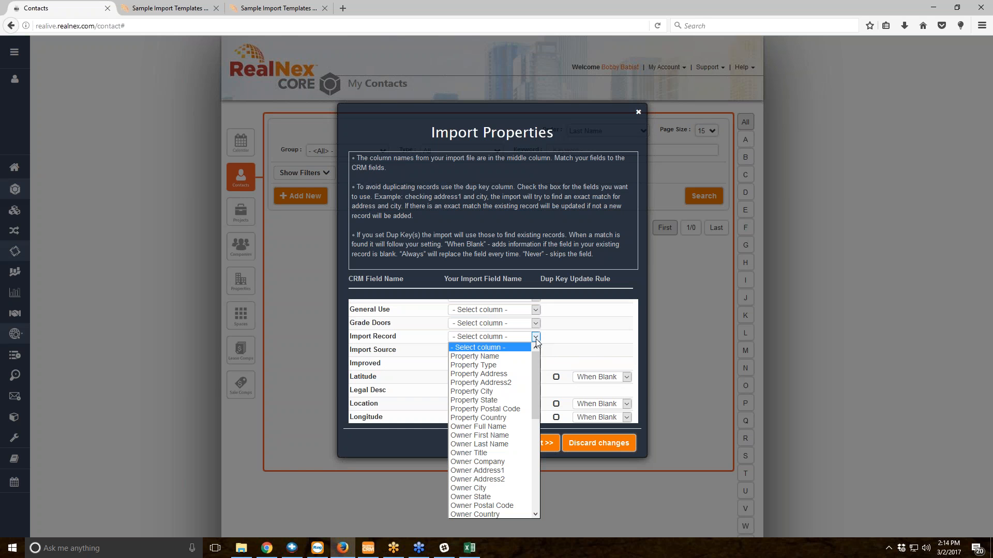
{"action": "left_click", "coordinate": [536, 340]}
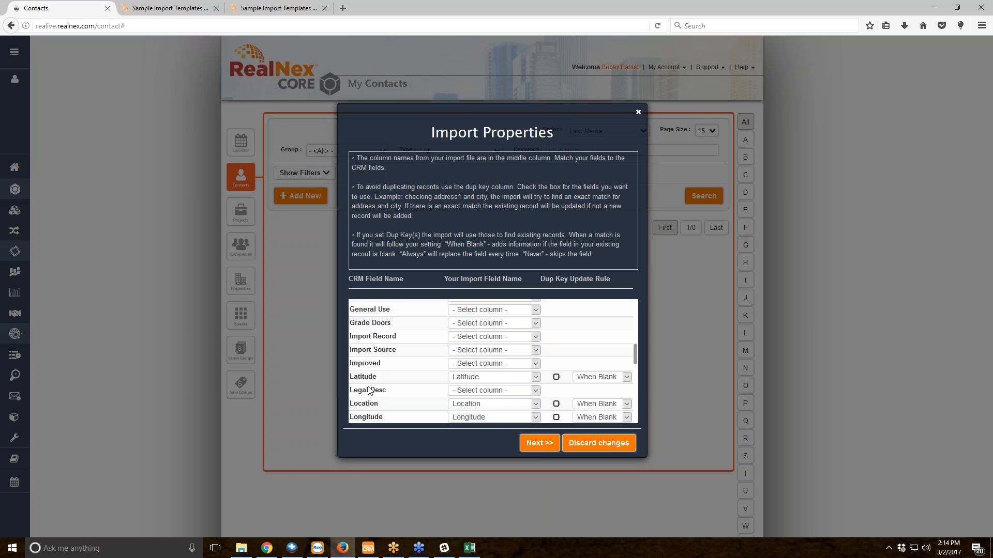
{"action": "scroll", "coordinate": [425, 378], "scroll_direction": "up", "scroll_amount": 4}
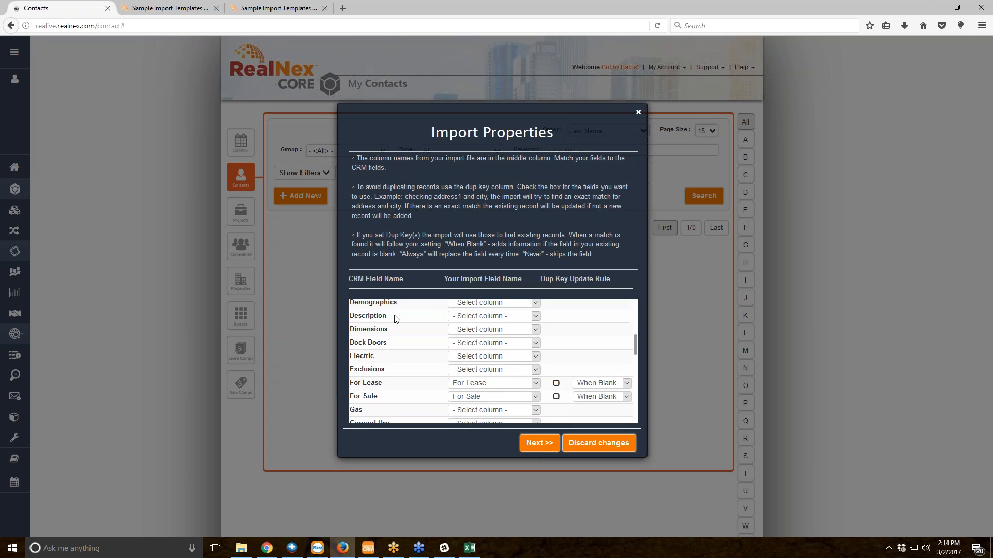
{"action": "left_click", "coordinate": [536, 321]}
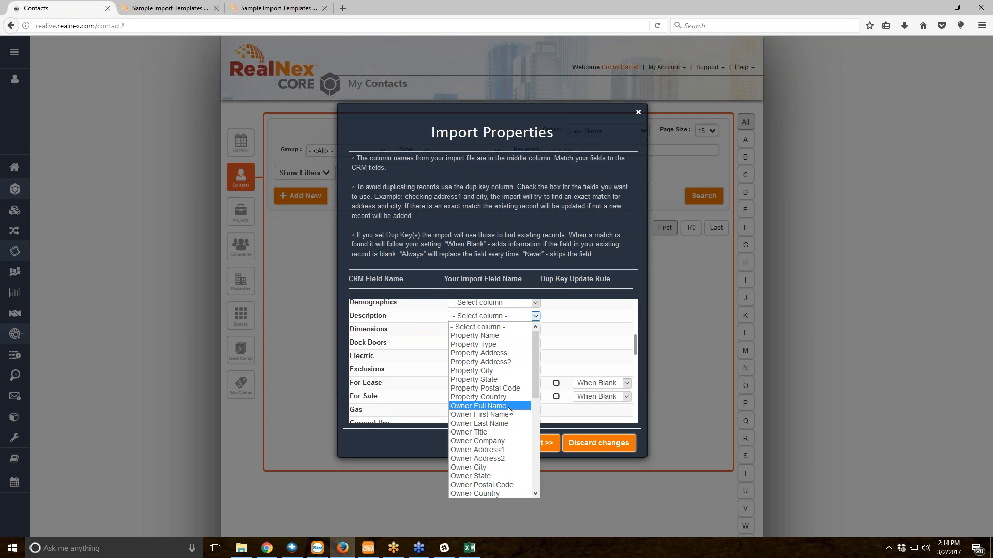
{"action": "left_click", "coordinate": [406, 324]}
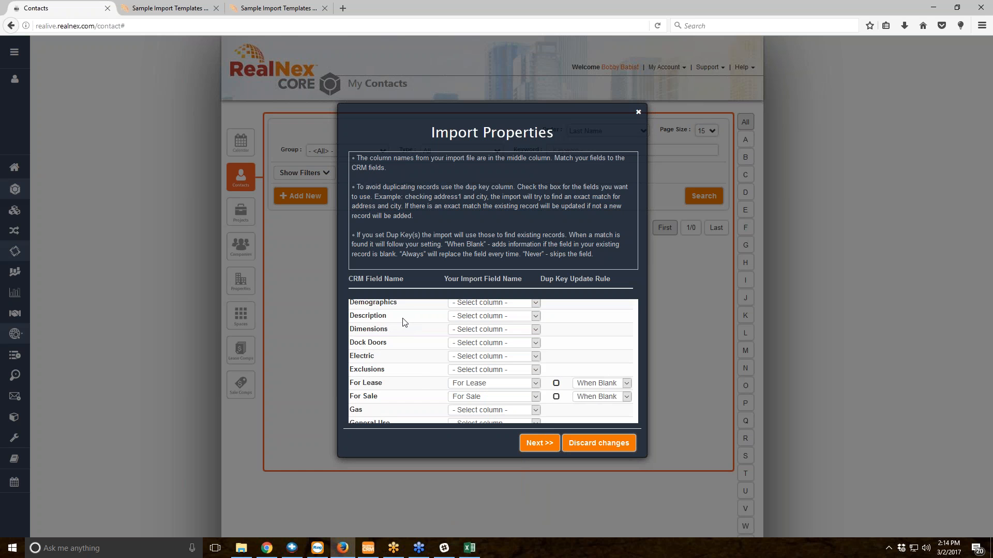
- Map the Anchors CRM field to the Market import column
{"action": "scroll", "coordinate": [398, 387], "scroll_direction": "up", "scroll_amount": 1}
{"action": "scroll", "coordinate": [398, 387], "scroll_direction": "up", "scroll_amount": 5}
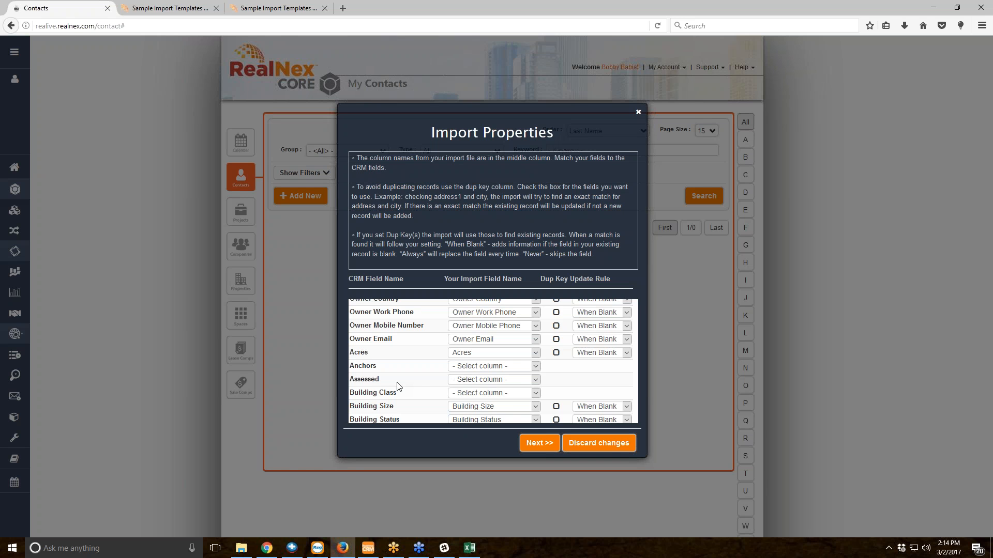
{"action": "left_click", "coordinate": [530, 362]}
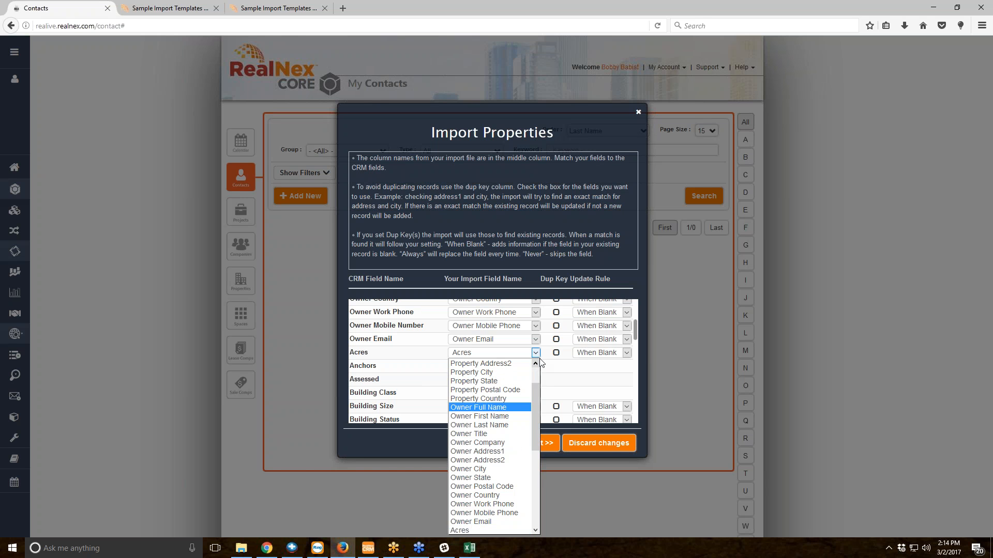
{"action": "left_click", "coordinate": [536, 362]}
{"action": "left_click", "coordinate": [537, 367]}
{"action": "scroll", "coordinate": [517, 488], "scroll_direction": "down", "scroll_amount": 2}
{"action": "scroll", "coordinate": [506, 378], "scroll_direction": "up", "scroll_amount": 2}
{"action": "left_click_drag", "start_coordinate": [535, 378], "coordinate": [530, 432]}
{"action": "scroll", "coordinate": [530, 432], "scroll_direction": "down", "scroll_amount": 4}
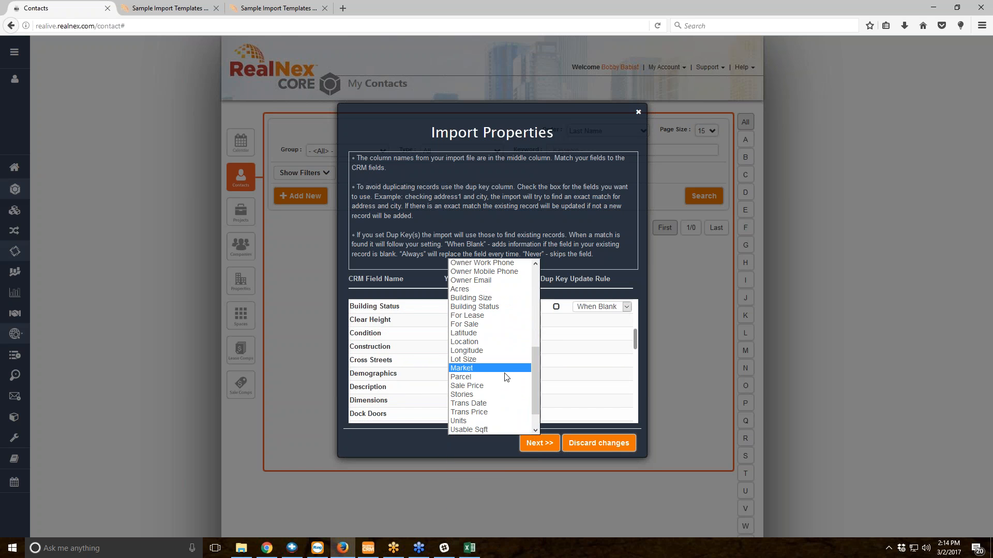
{"action": "left_click", "coordinate": [501, 377]}
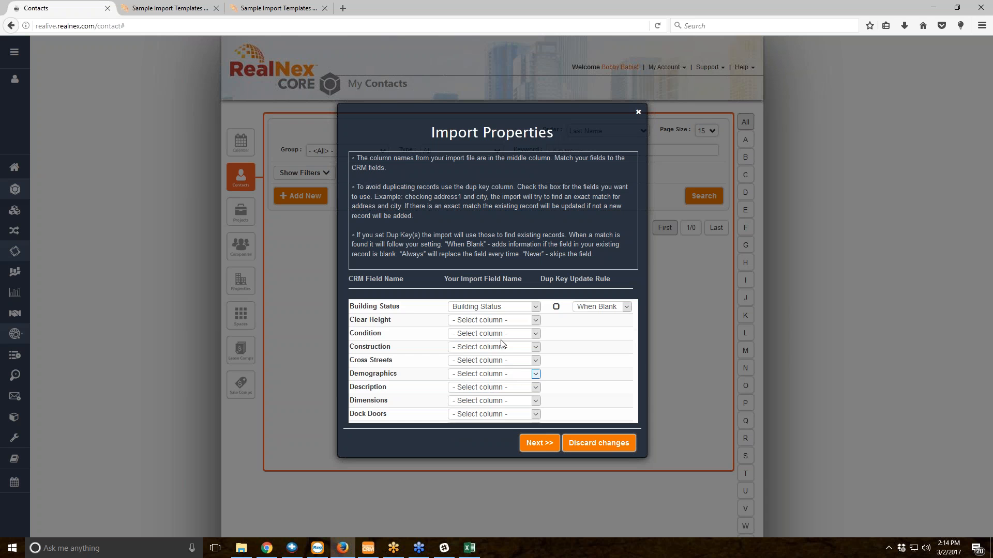
{"action": "scroll", "coordinate": [460, 370], "scroll_direction": "up", "scroll_amount": 4}
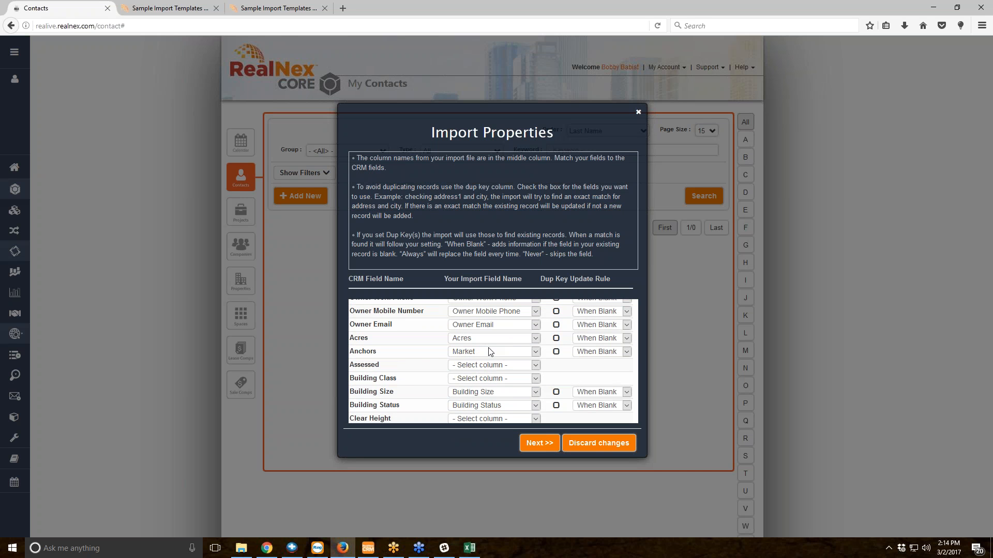
- Examine the Dup Key selections and update rules for the property and owner fields
{"action": "scroll", "coordinate": [554, 337], "scroll_direction": "up", "scroll_amount": 1}
{"action": "scroll", "coordinate": [555, 338], "scroll_direction": "up", "scroll_amount": 8}
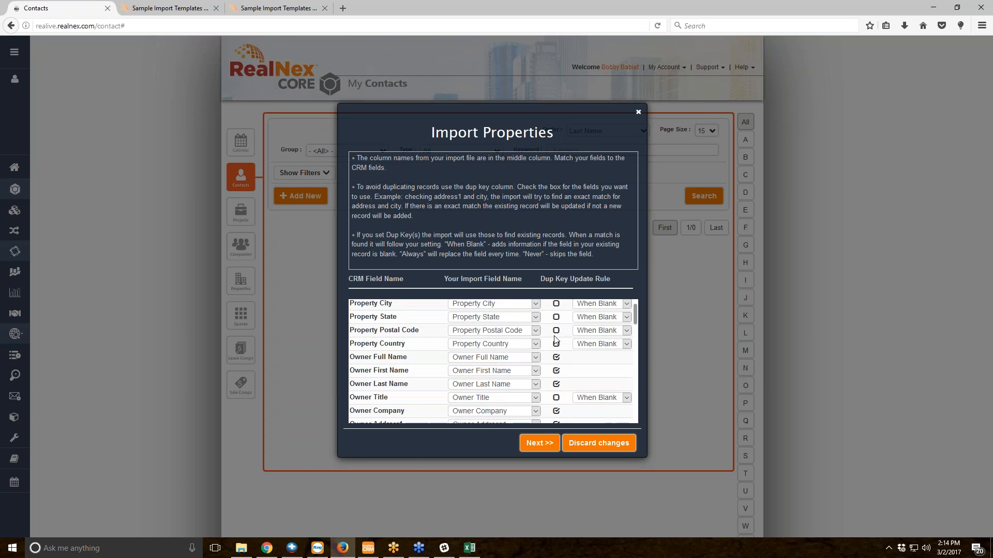
{"action": "scroll", "coordinate": [558, 335], "scroll_direction": "up", "scroll_amount": 1}
{"action": "scroll", "coordinate": [558, 362], "scroll_direction": "down", "scroll_amount": 2}
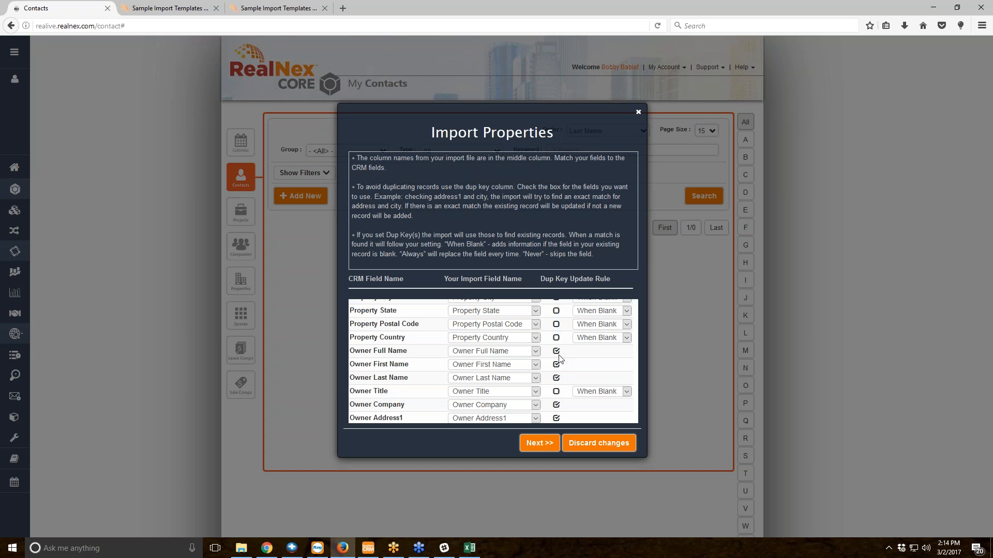
{"action": "left_click", "coordinate": [556, 339]}
{"action": "left_click", "coordinate": [556, 341]}
{"action": "scroll", "coordinate": [519, 357], "scroll_direction": "down", "scroll_amount": 3}
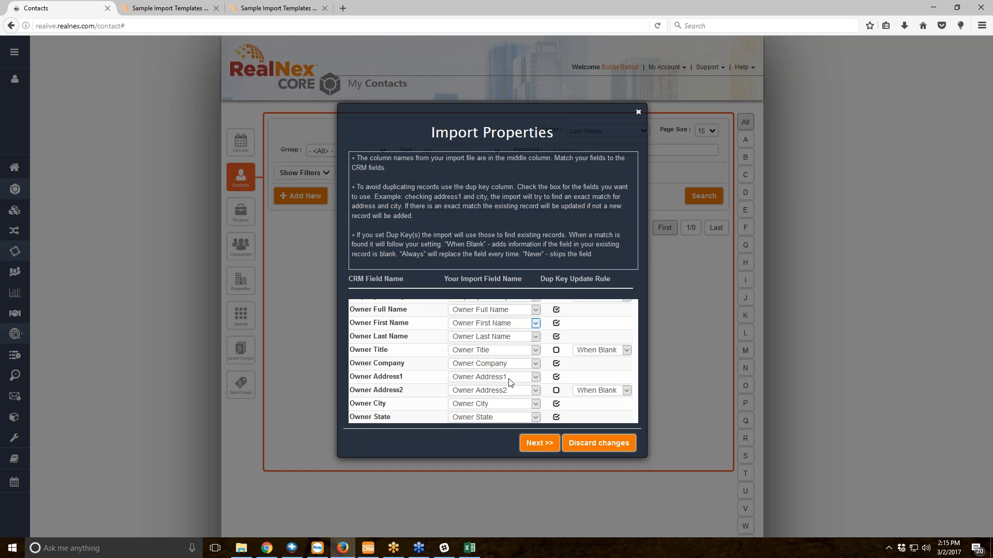
{"action": "scroll", "coordinate": [508, 396], "scroll_direction": "down", "scroll_amount": 2}
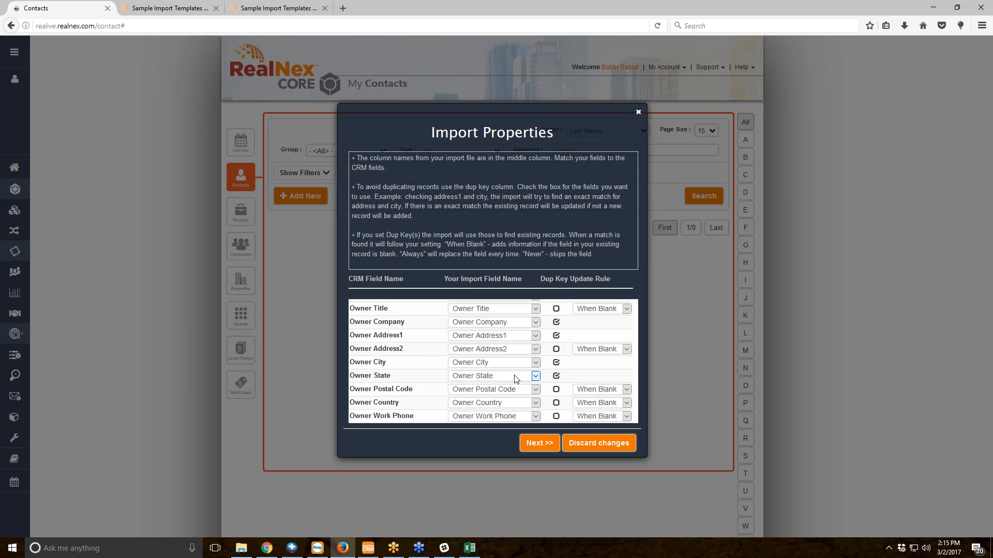
{"action": "scroll", "coordinate": [514, 379], "scroll_direction": "up", "scroll_amount": 5}
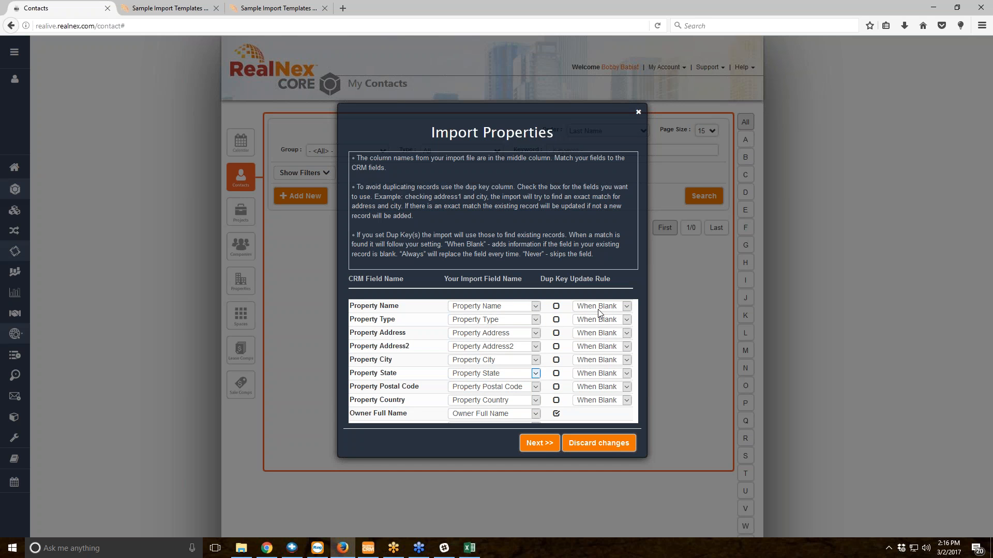
- Mark Property Address, Property City, Property State and Property Postal Code as Dup Keys
{"action": "left_click", "coordinate": [556, 333]}
{"action": "left_click", "coordinate": [556, 361]}
{"action": "left_click", "coordinate": [557, 374]}
{"action": "left_click", "coordinate": [557, 387]}
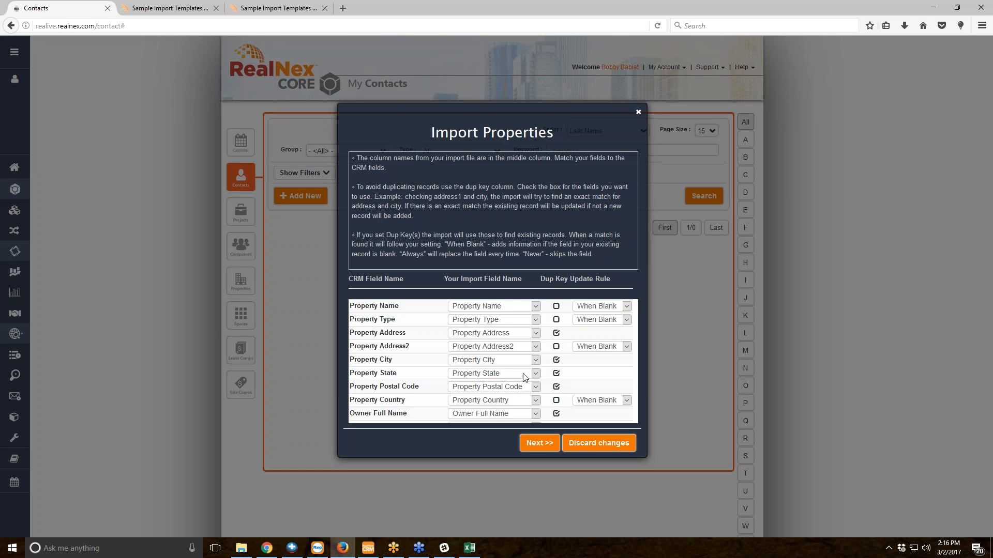
- Examine the Dup Key and update rule settings of the mapped fields further down the list, as far as Parcel
{"action": "scroll", "coordinate": [559, 391], "scroll_direction": "down", "scroll_amount": 4}
{"action": "scroll", "coordinate": [510, 372], "scroll_direction": "down", "scroll_amount": 5}
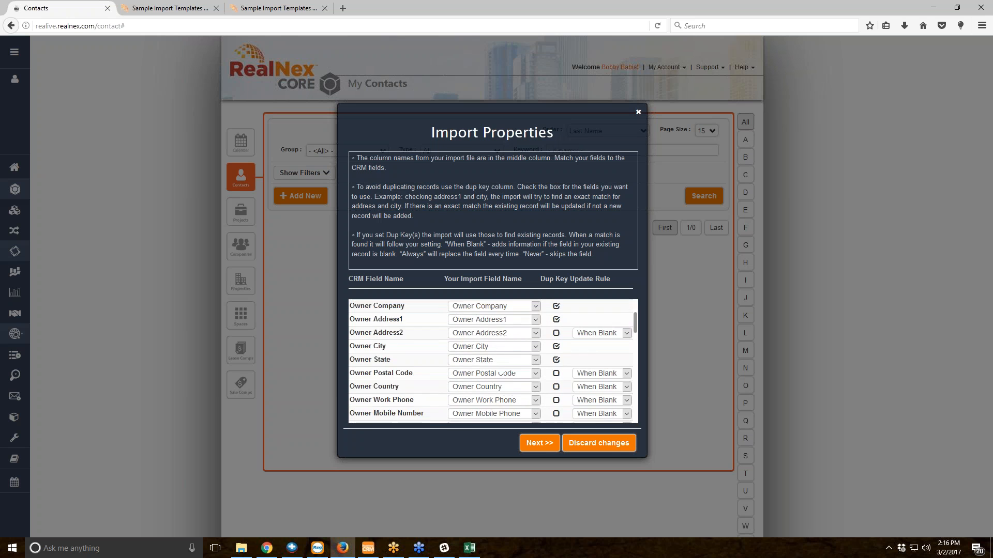
{"action": "scroll", "coordinate": [511, 371], "scroll_direction": "down", "scroll_amount": 6}
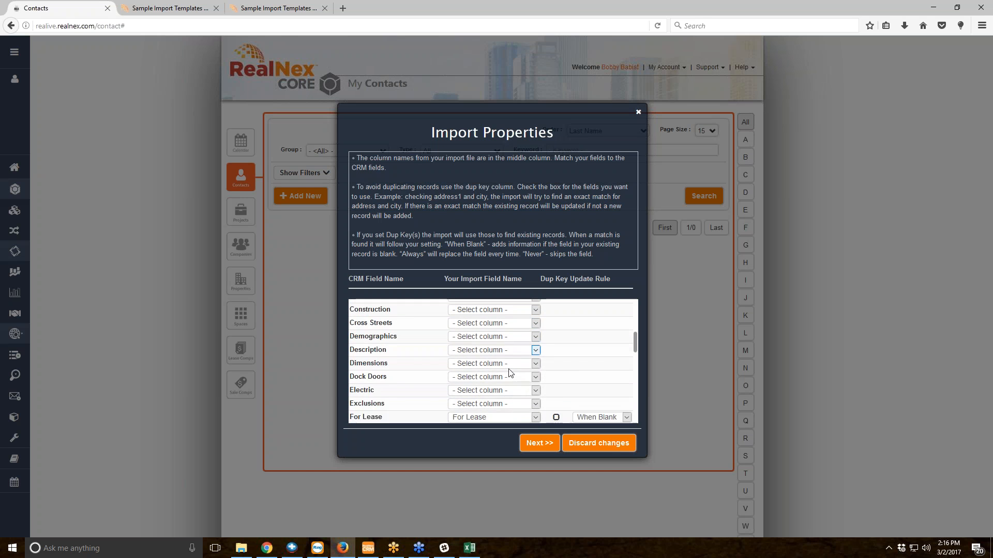
{"action": "scroll", "coordinate": [509, 372], "scroll_direction": "down", "scroll_amount": 5}
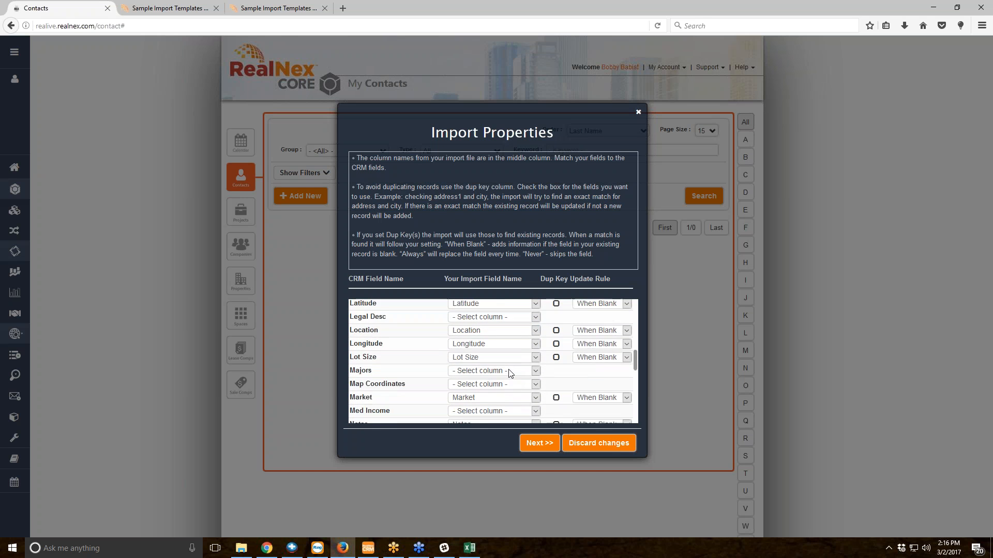
{"action": "left_click", "coordinate": [555, 351]}
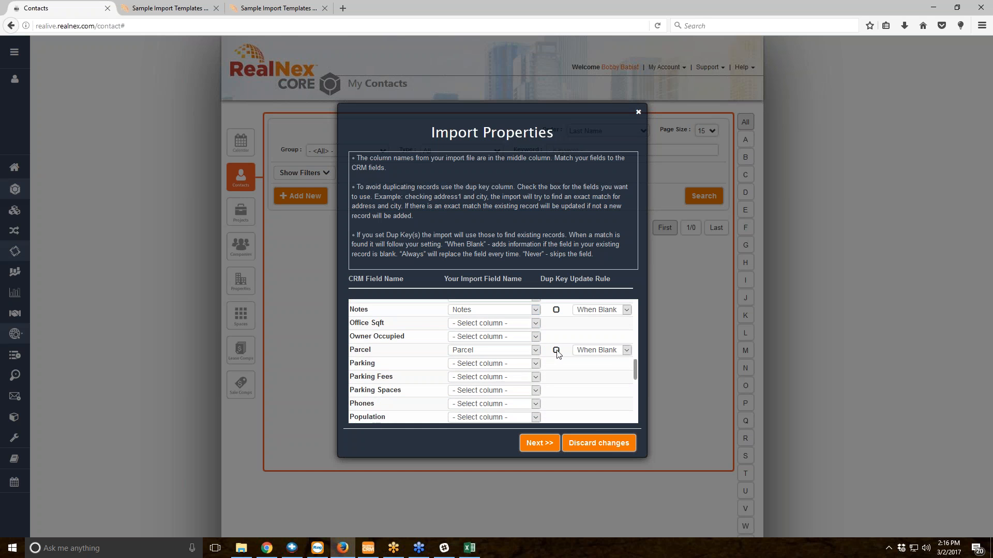
{"action": "scroll", "coordinate": [604, 340], "scroll_direction": "up", "scroll_amount": 6}
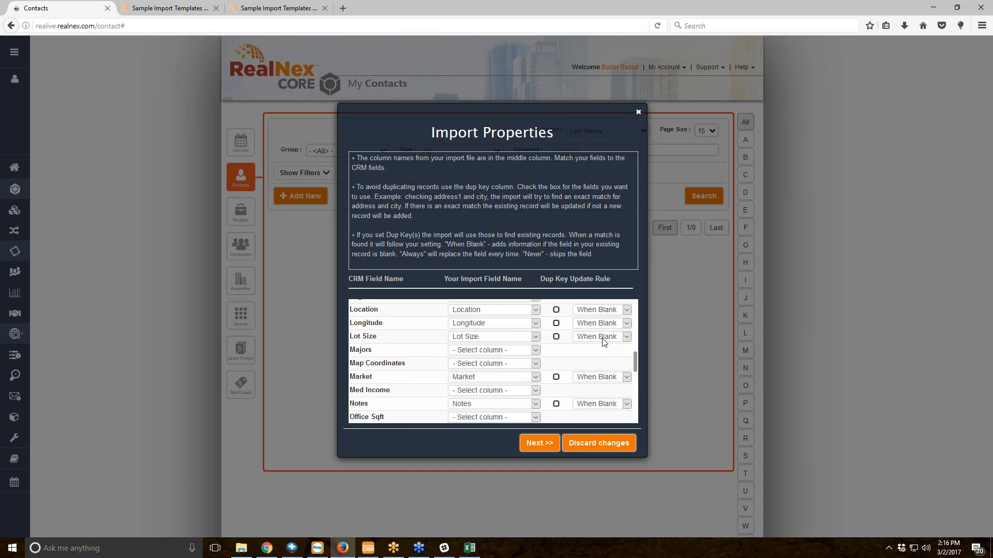
{"action": "scroll", "coordinate": [620, 341], "scroll_direction": "up", "scroll_amount": 8}
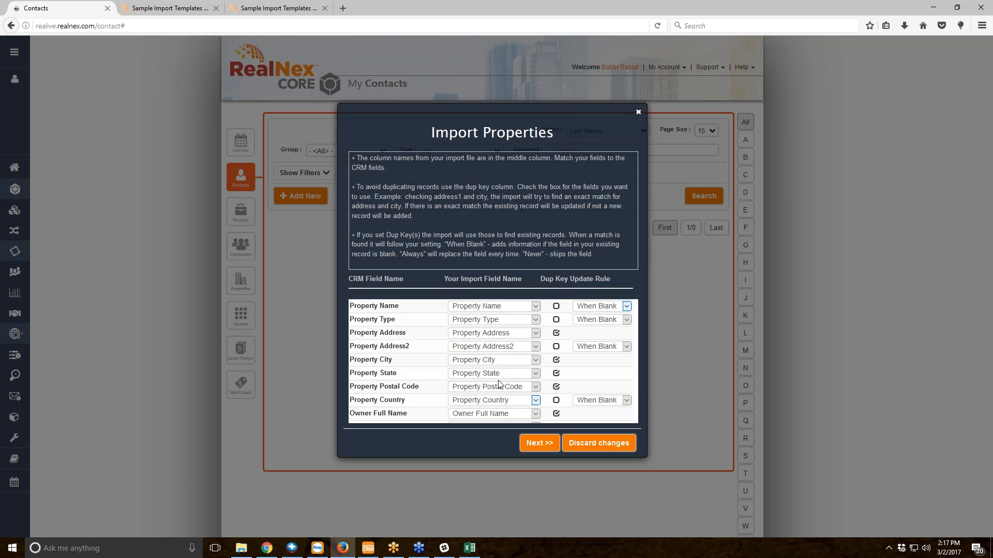
- Set the update rule for the Property Name field to Always
{"action": "right_click", "coordinate": [502, 399]}
{"action": "left_click", "coordinate": [490, 275]}
{"action": "left_click", "coordinate": [603, 306]}
{"action": "left_click", "coordinate": [609, 306]}
{"action": "left_click", "coordinate": [610, 308]}
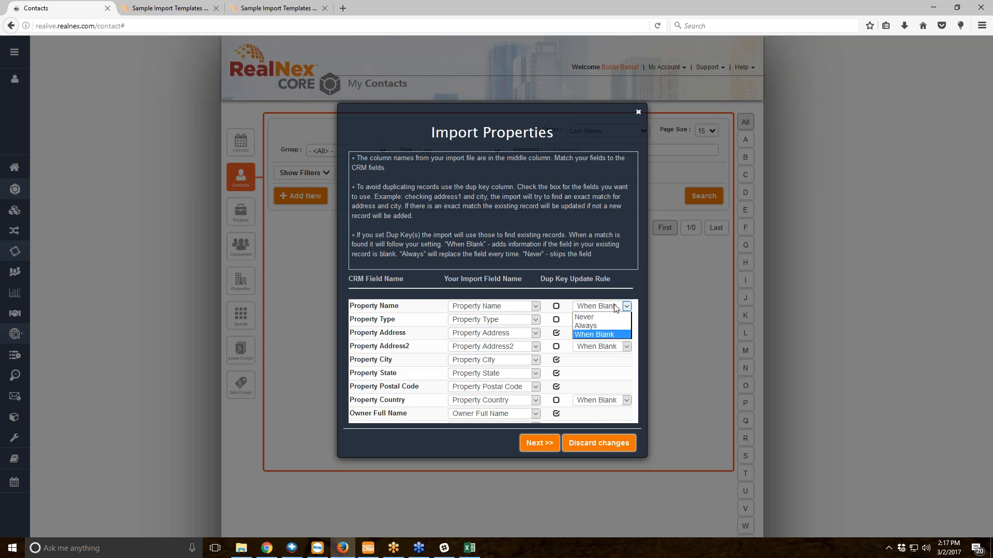
{"action": "left_click", "coordinate": [604, 334]}
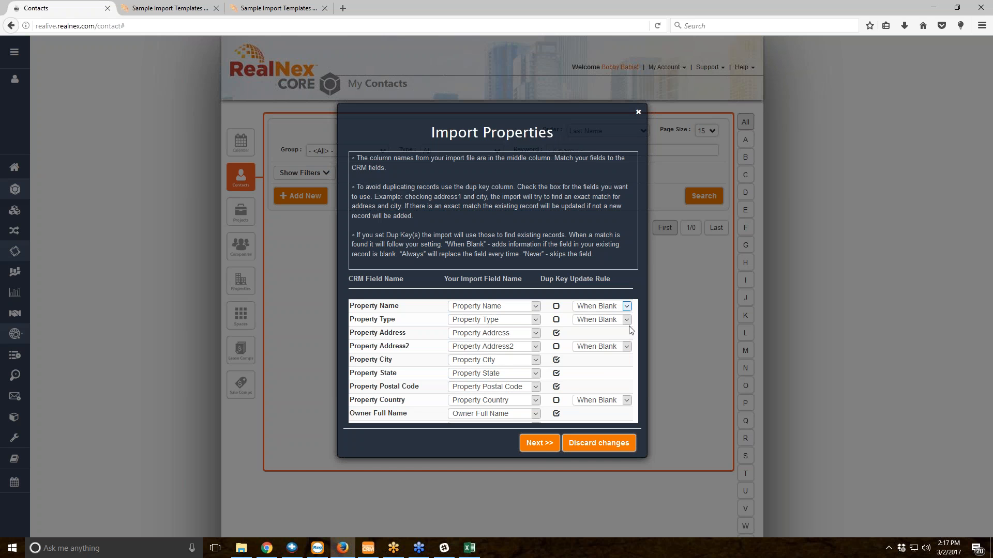
{"action": "left_click", "coordinate": [628, 306]}
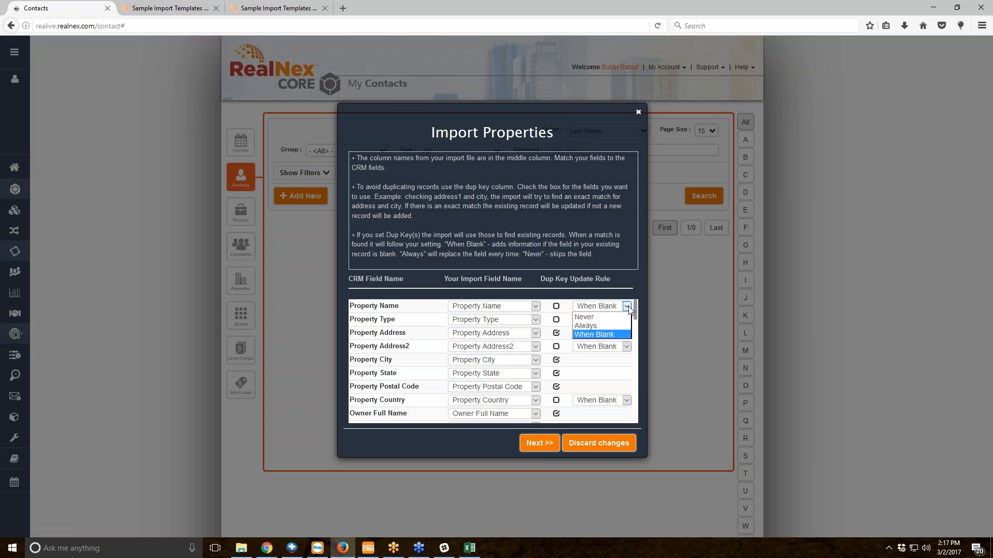
{"action": "left_click", "coordinate": [602, 326]}
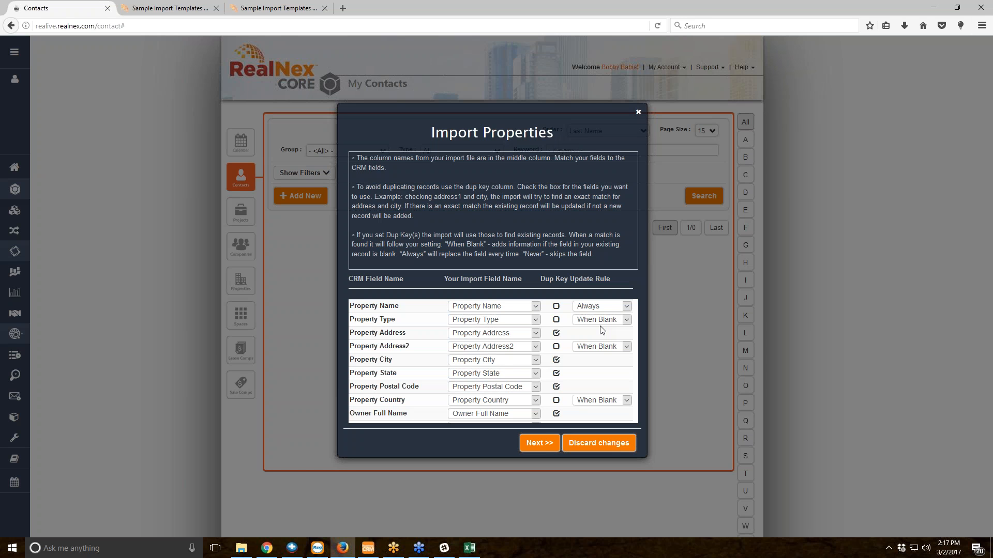
- Check the Dup Key selections of the owner fields and continue to the import defaults
{"action": "scroll", "coordinate": [589, 336], "scroll_direction": "down", "scroll_amount": 3}
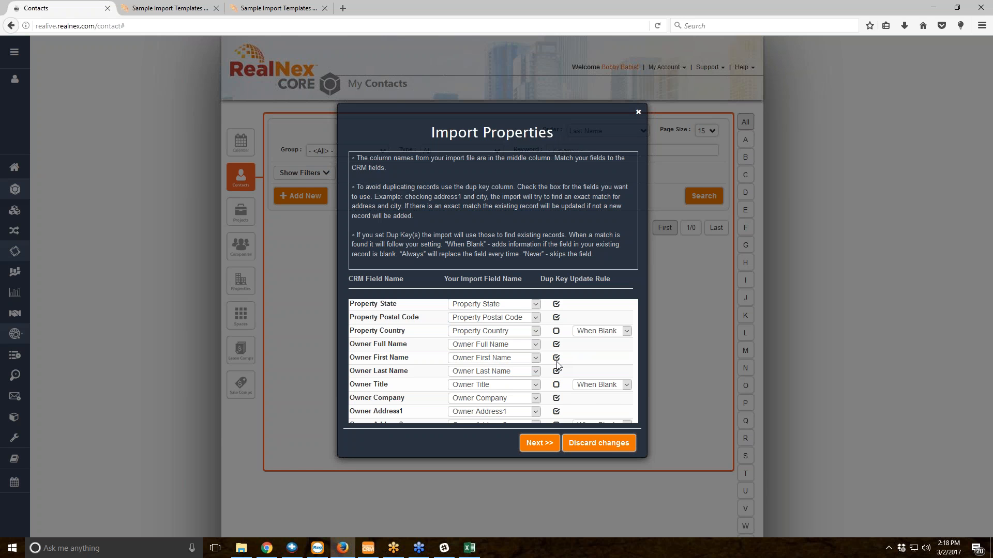
{"action": "scroll", "coordinate": [559, 350], "scroll_direction": "down", "scroll_amount": 1}
{"action": "scroll", "coordinate": [559, 349], "scroll_direction": "down", "scroll_amount": 1}
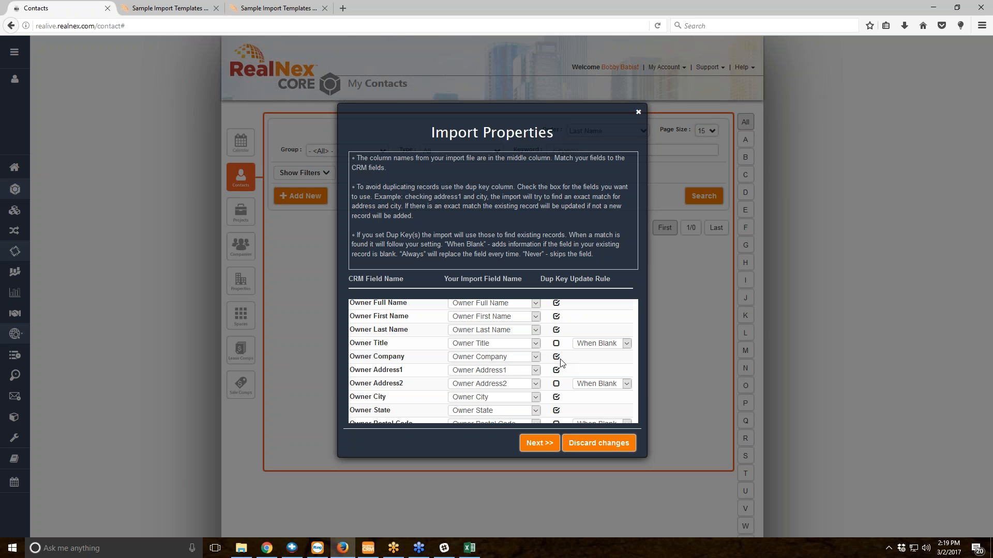
{"action": "left_click", "coordinate": [533, 443]}
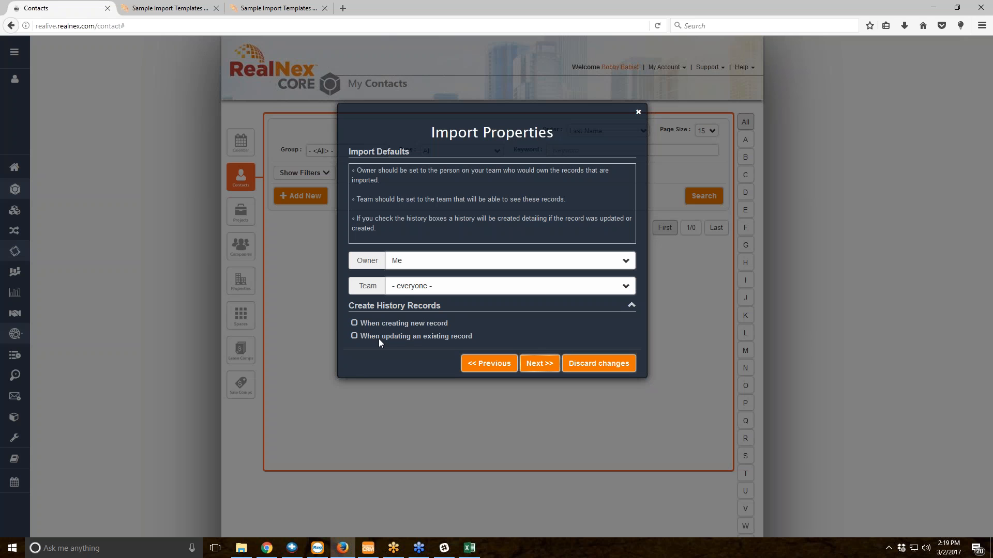
- Keep Me as the owner of the imported records and set their team to Private
{"action": "left_click", "coordinate": [448, 265]}
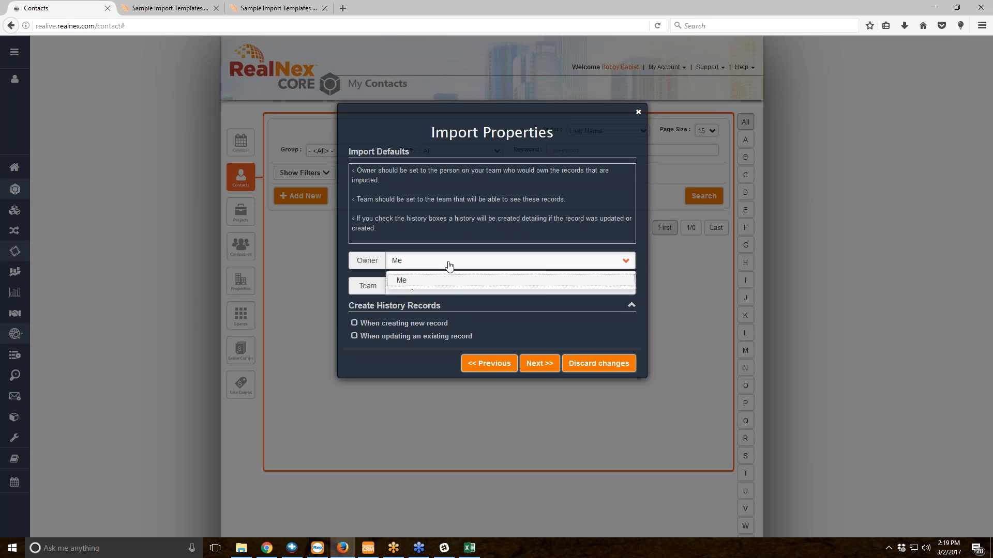
{"action": "left_click", "coordinate": [448, 265]}
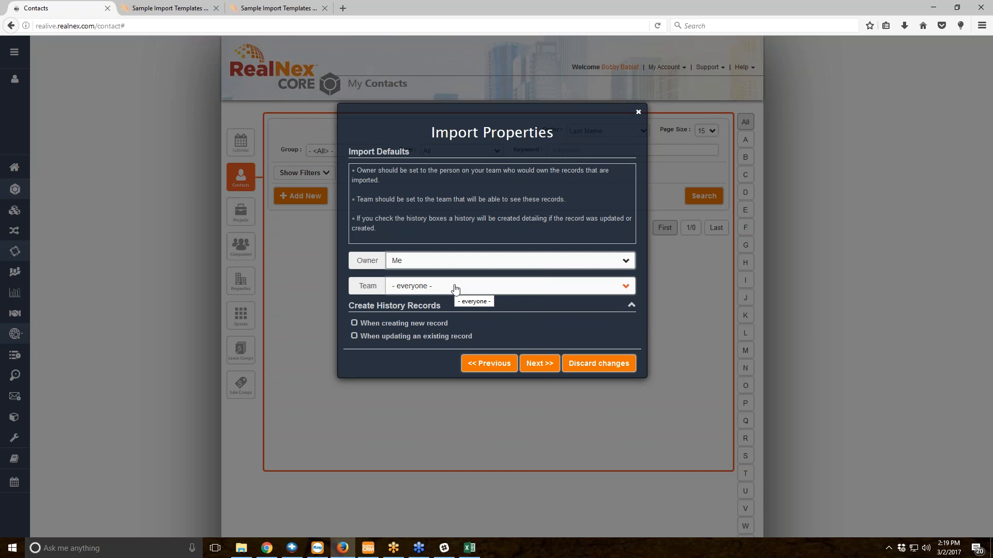
{"action": "left_click", "coordinate": [454, 288]}
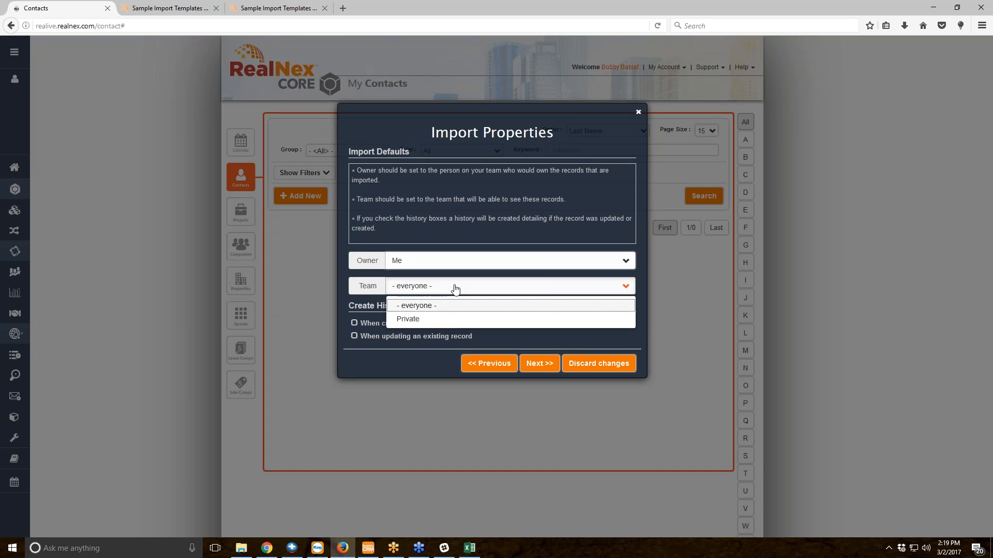
{"action": "left_click", "coordinate": [445, 320]}
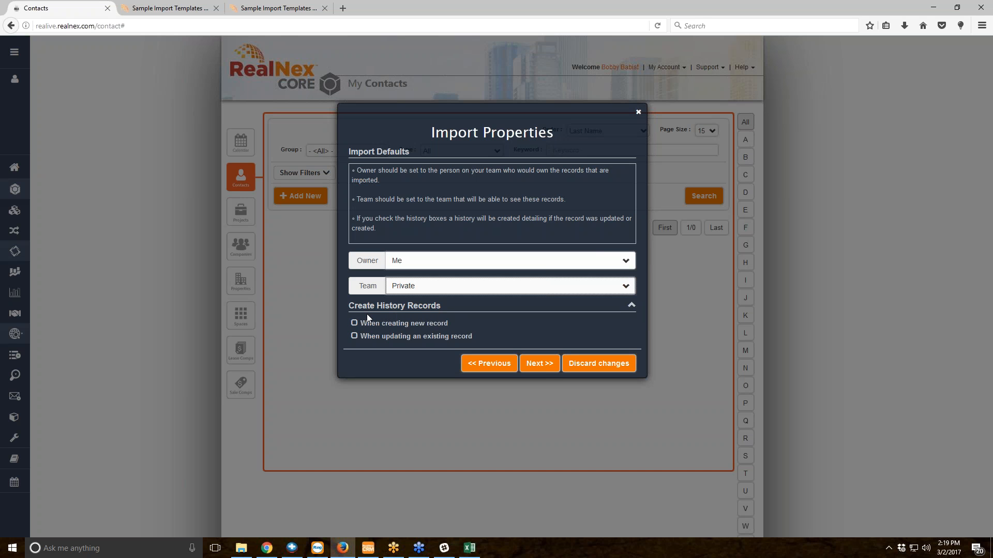
- Leave both history record options off, submit the property import to the queue and close the wizard
{"action": "left_click", "coordinate": [539, 363]}
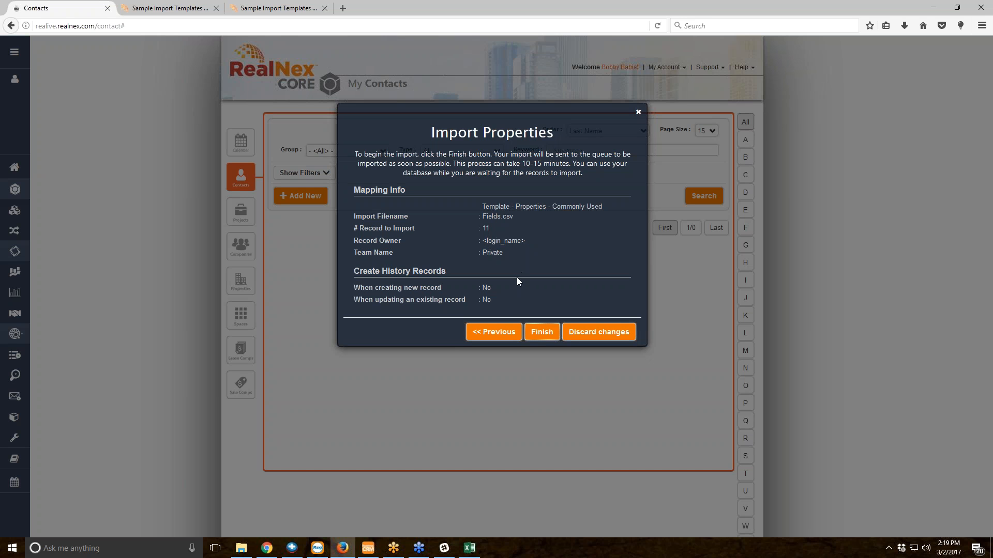
{"action": "left_click", "coordinate": [530, 329]}
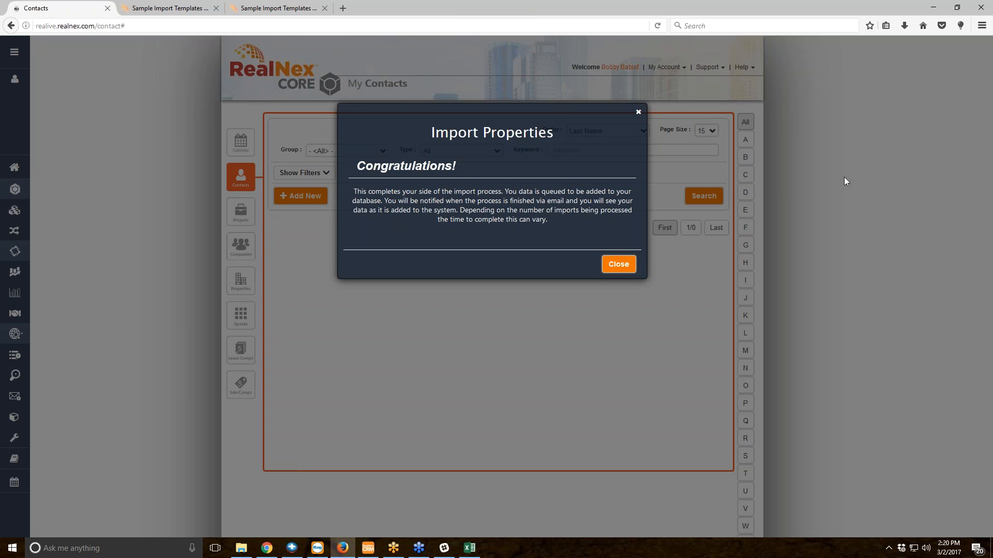
{"action": "left_click", "coordinate": [620, 264]}
- Open the Properties list and examine the imported property records and their linked owners
{"action": "left_click", "coordinate": [242, 284]}
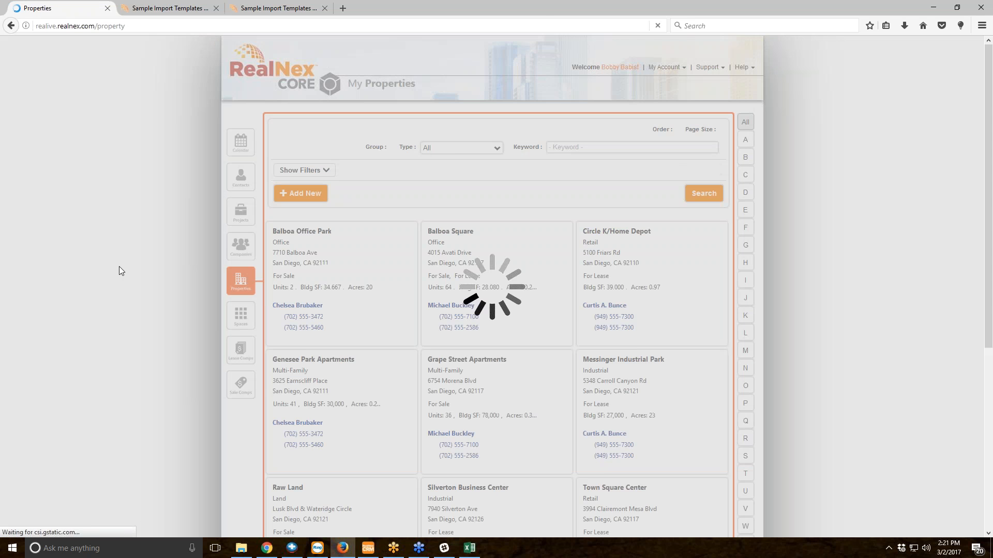
{"action": "scroll", "coordinate": [145, 272], "scroll_direction": "down", "scroll_amount": 1}
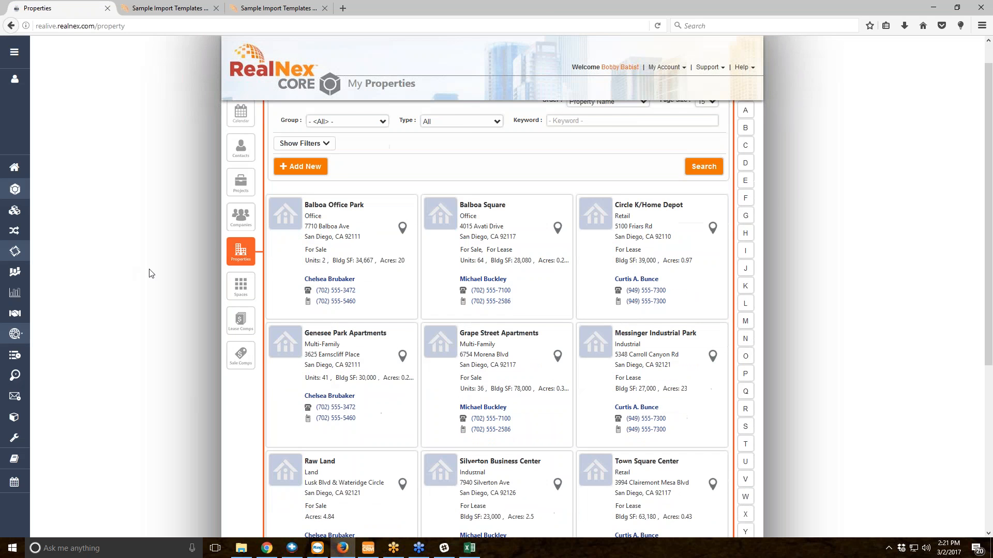
{"action": "scroll", "coordinate": [150, 273], "scroll_direction": "down", "scroll_amount": 4}
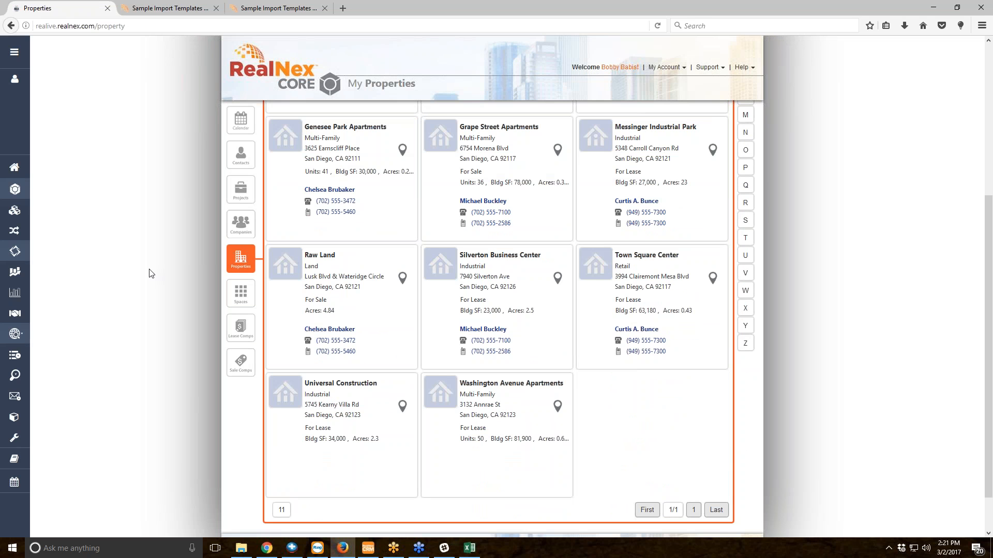
{"action": "scroll", "coordinate": [765, 200], "scroll_direction": "up", "scroll_amount": 5}
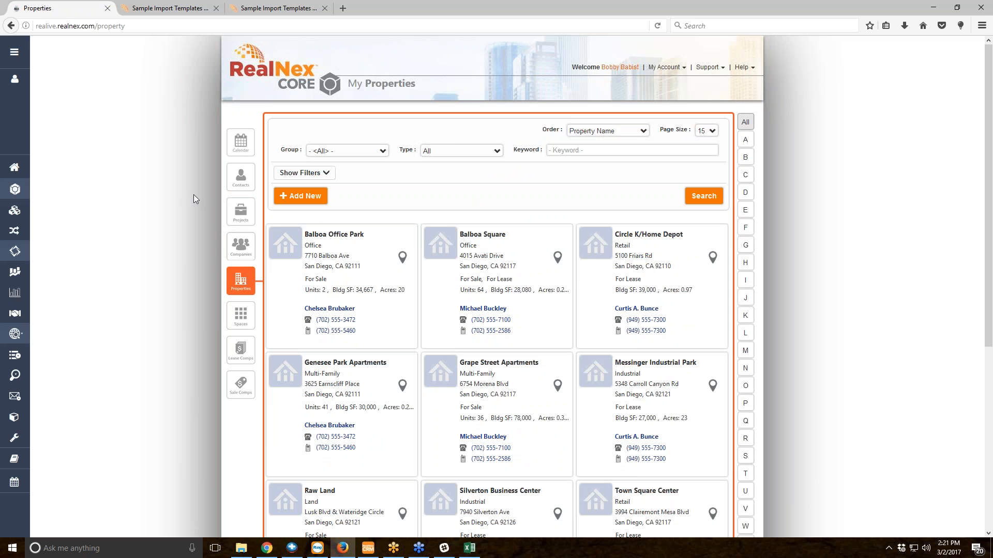
{"action": "scroll", "coordinate": [194, 194], "scroll_direction": "down", "scroll_amount": 2}
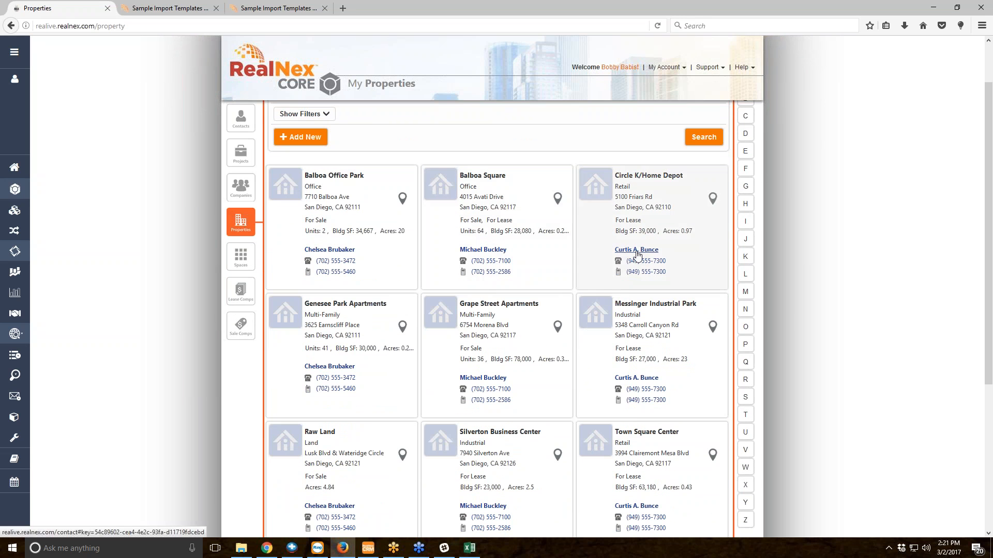
{"action": "scroll", "coordinate": [637, 255], "scroll_direction": "down", "scroll_amount": 4}
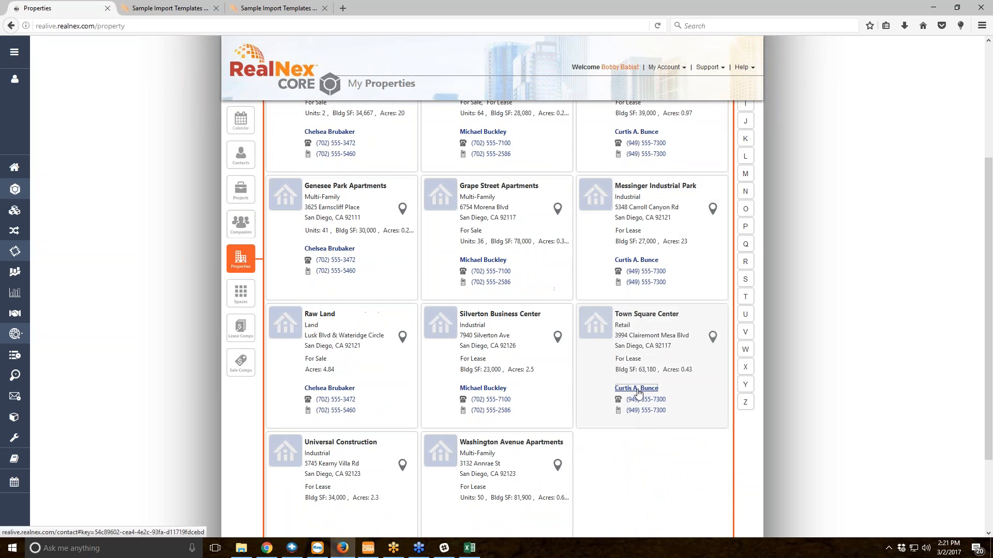
- Open the owner contact of Town Square Center, view the properties linked to it and close the record
{"action": "left_click", "coordinate": [641, 390]}
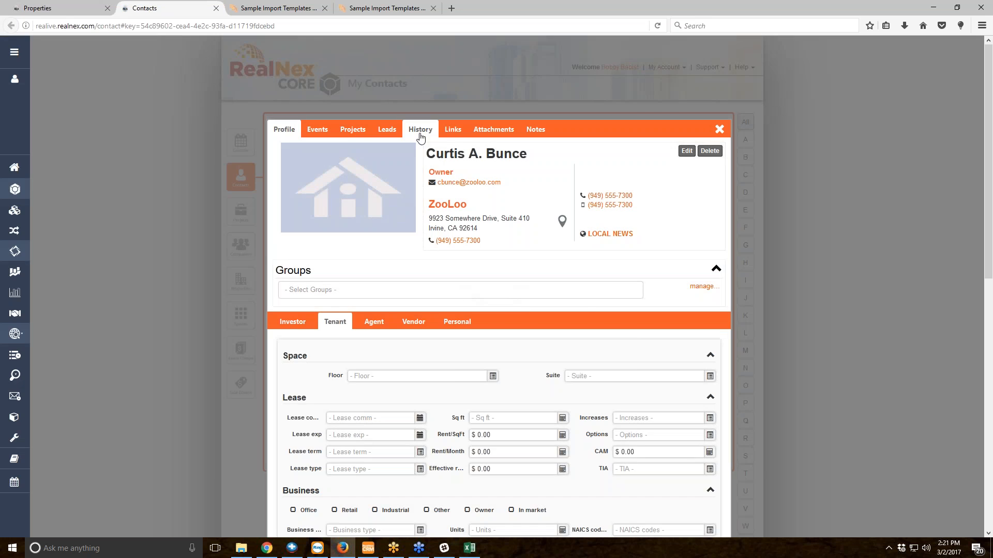
{"action": "left_click", "coordinate": [452, 129]}
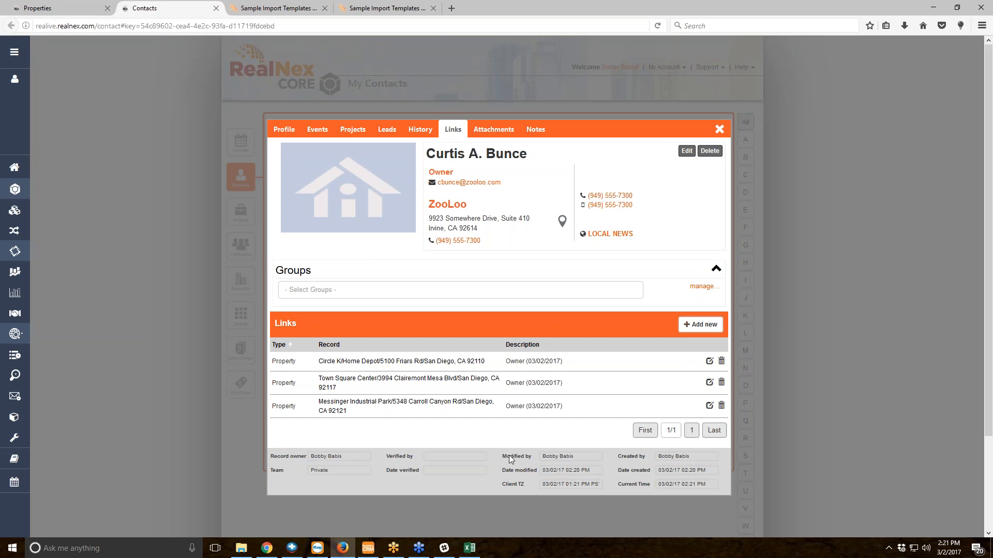
{"action": "left_click", "coordinate": [736, 123]}
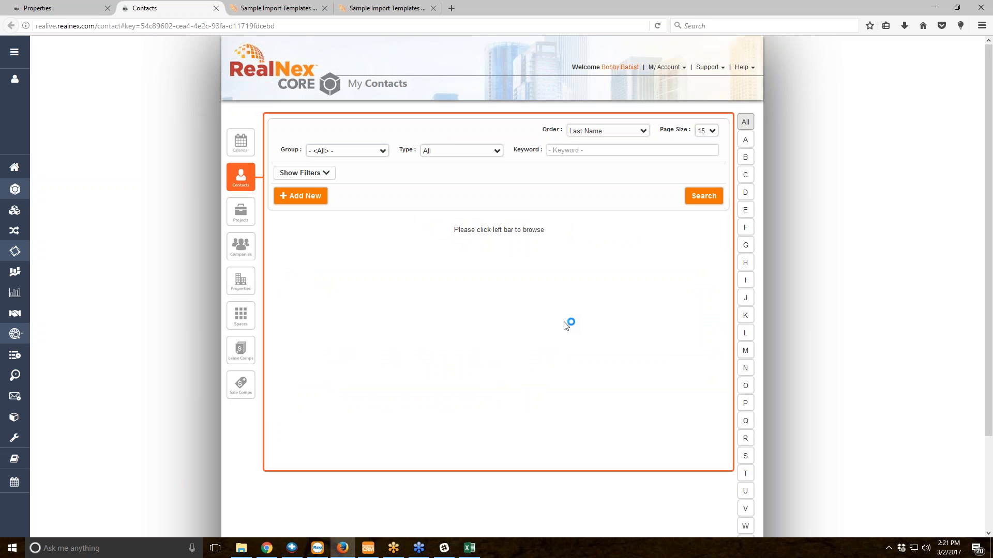
- View the file selection page of the contact import wizard and close it without choosing a file
{"action": "left_click", "coordinate": [679, 72]}
{"action": "mouse_move", "coordinate": [677, 112]}
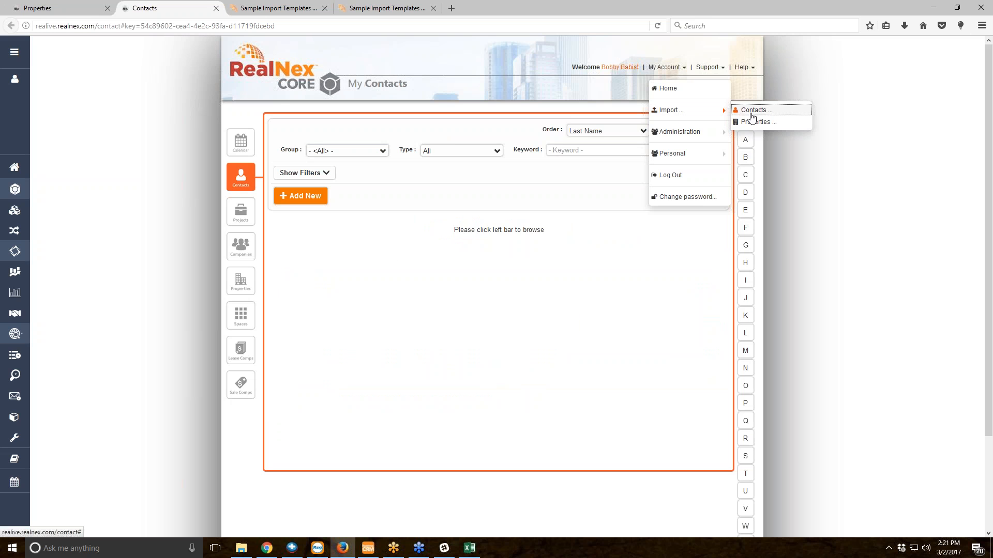
{"action": "left_click", "coordinate": [744, 110]}
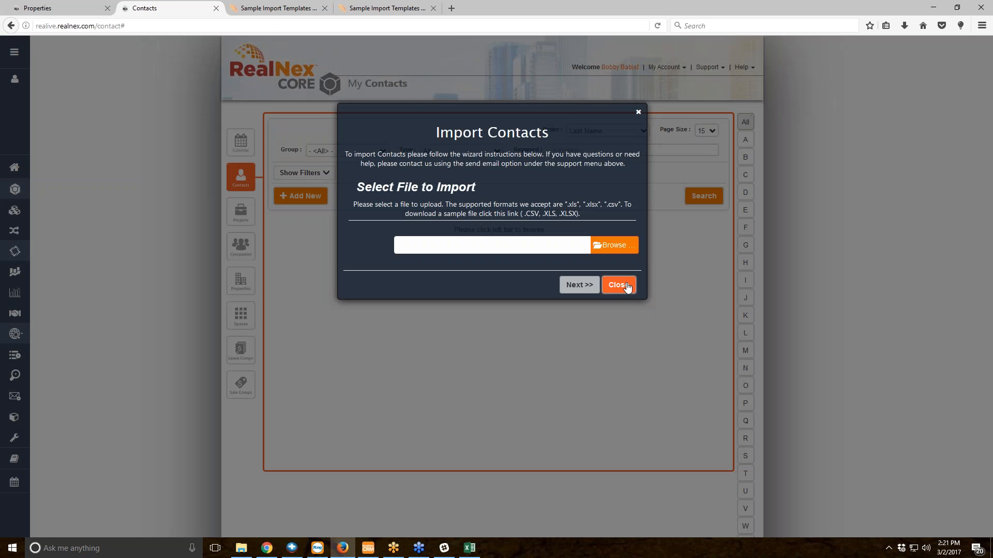
{"action": "left_click", "coordinate": [626, 285]}
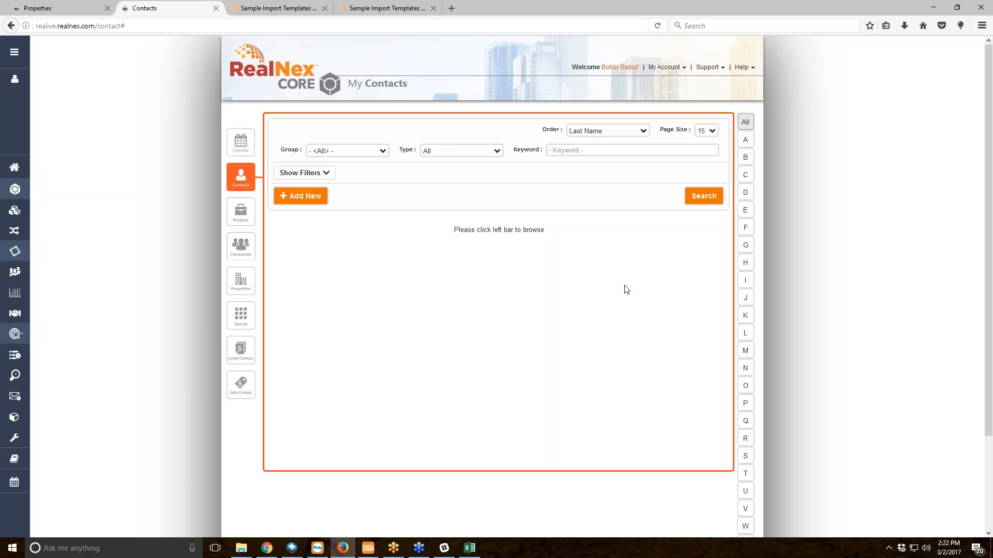
- Switch to the RealNex CRM desktop program and start a file/database import with Properties as the kind of data
{"action": "left_click", "coordinate": [939, 6]}
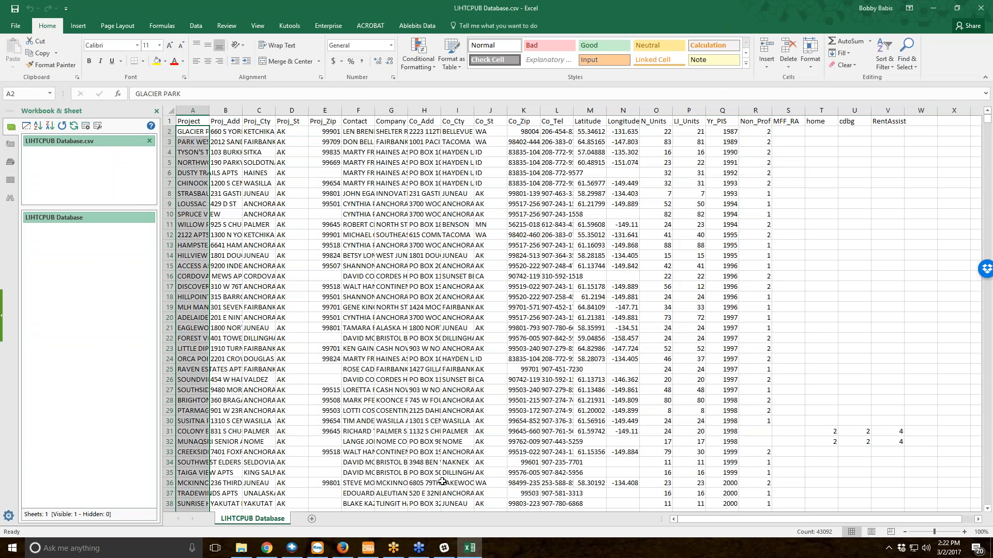
{"action": "left_click", "coordinate": [368, 548]}
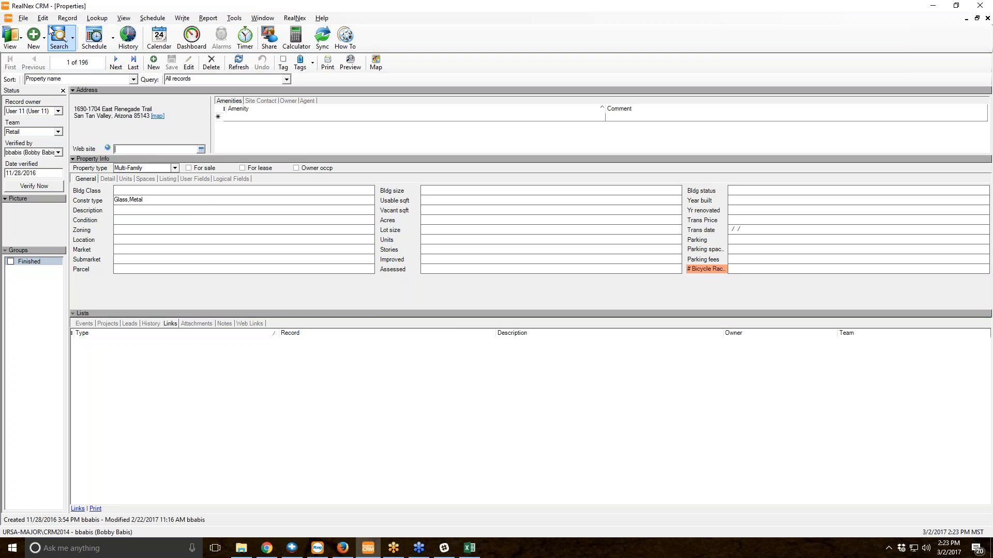
{"action": "left_click", "coordinate": [24, 19]}
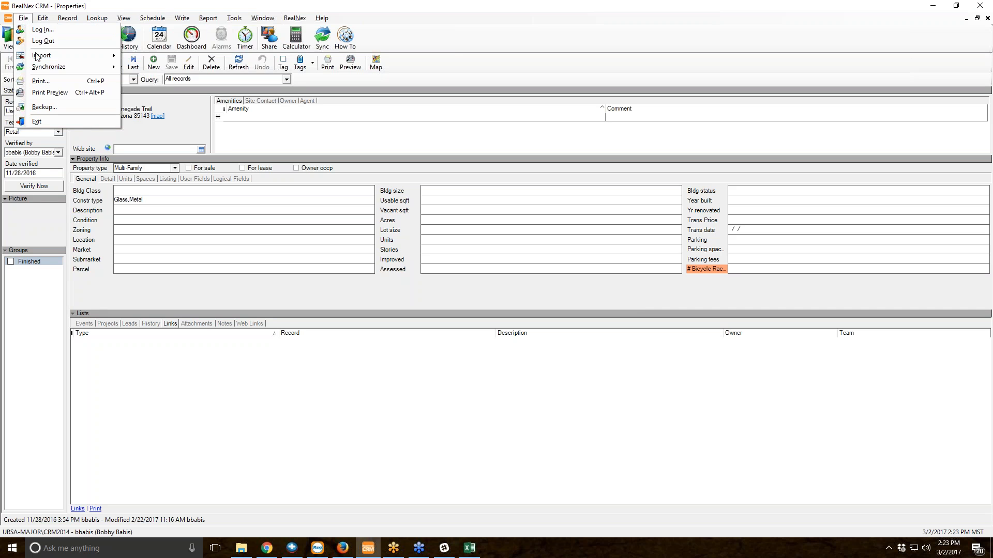
{"action": "mouse_move", "coordinate": [43, 55]}
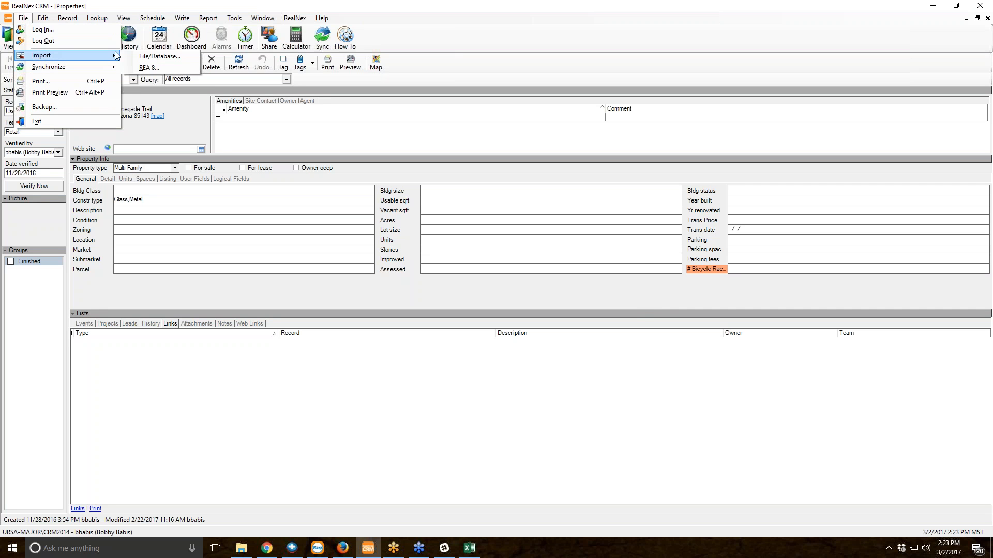
{"action": "left_click", "coordinate": [153, 58]}
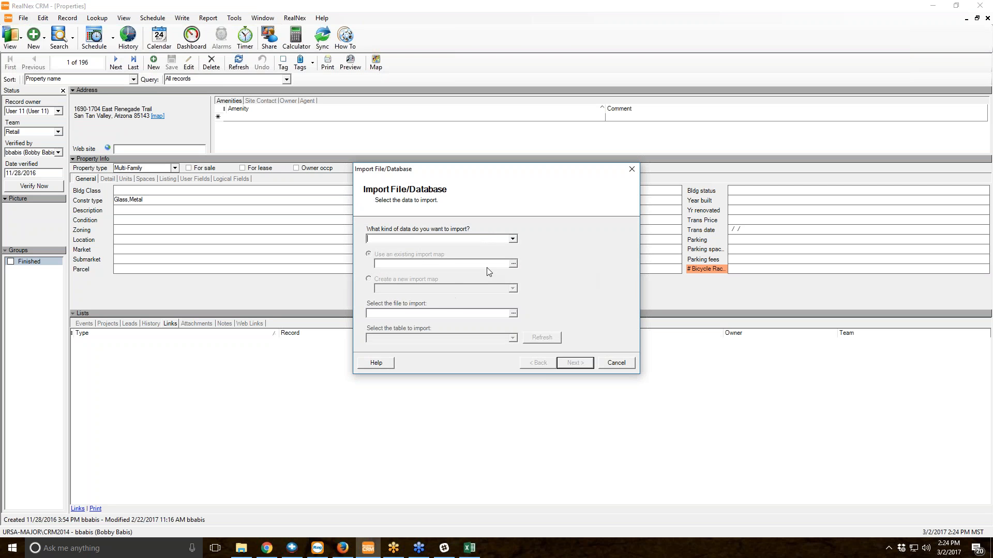
{"action": "left_click", "coordinate": [512, 238]}
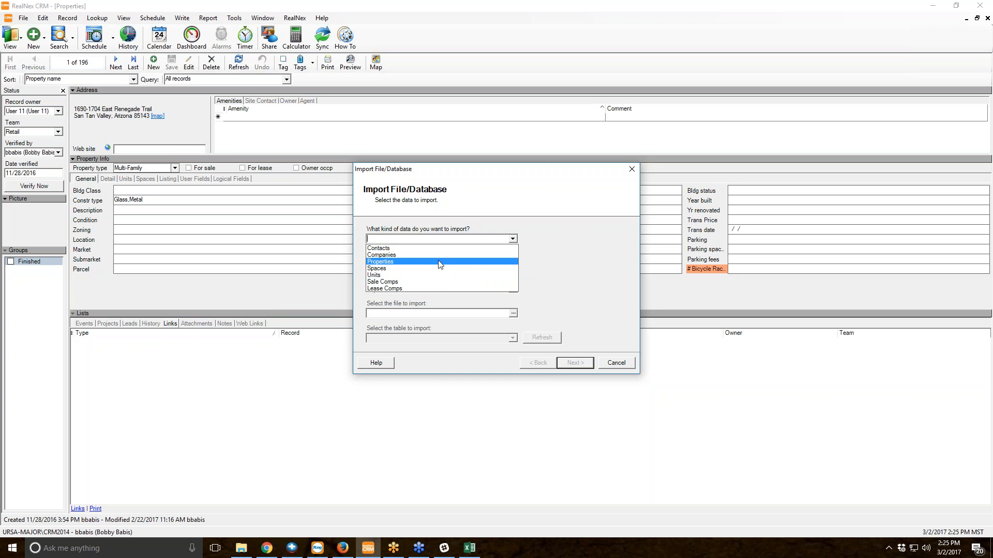
{"action": "left_click", "coordinate": [439, 262]}
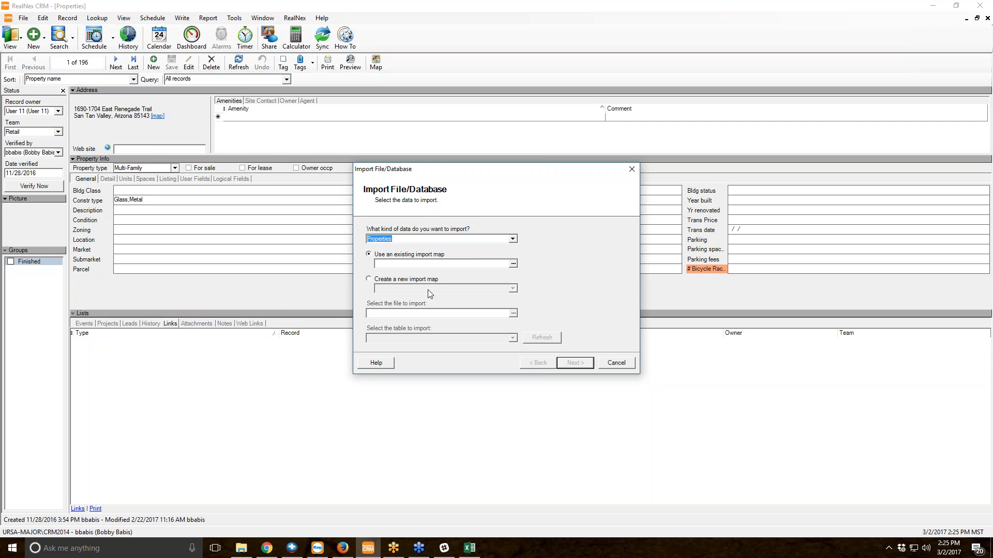
- Load the existing import map Property Webinar Template from the Importing Webinar Files folder on disk
{"action": "left_click", "coordinate": [513, 265]}
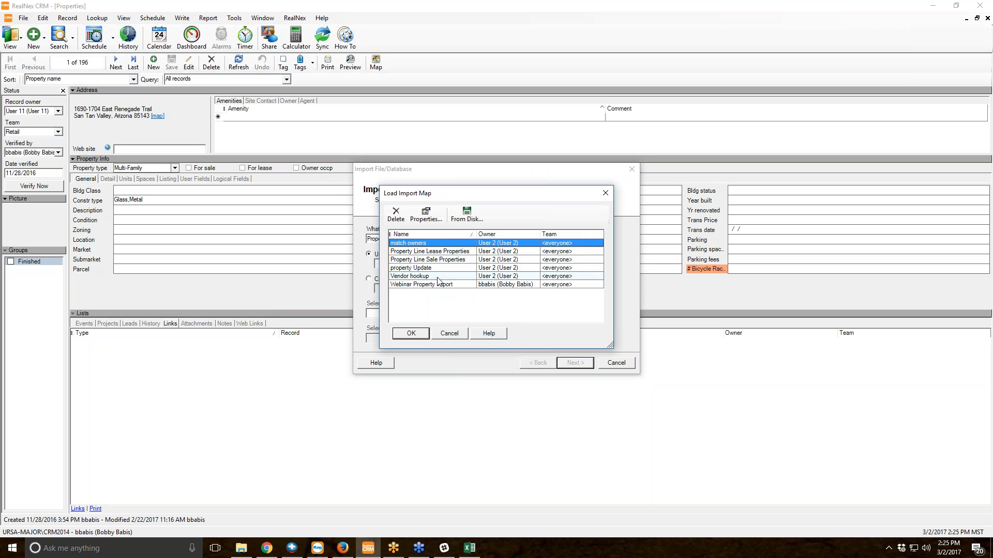
{"action": "left_click", "coordinate": [480, 221]}
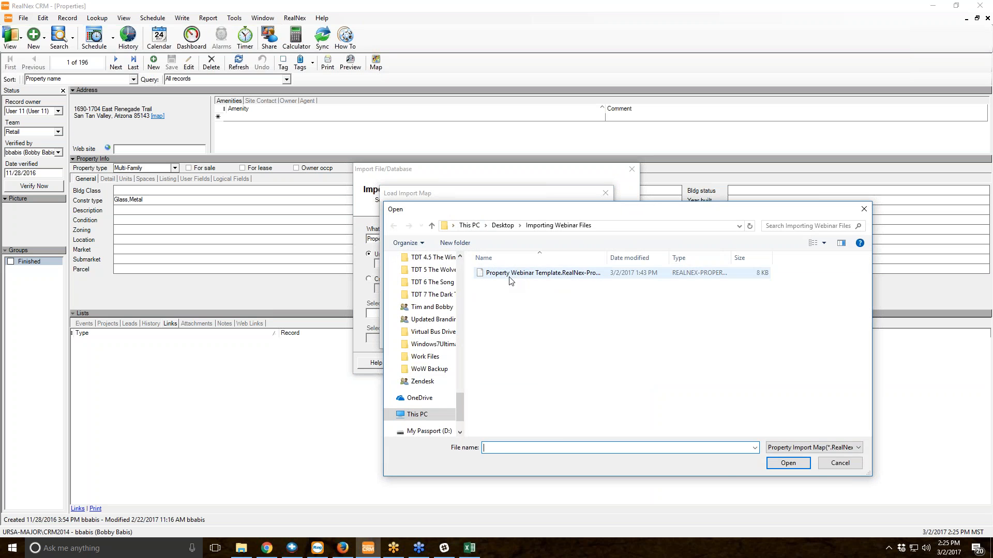
{"action": "double_click", "coordinate": [510, 277]}
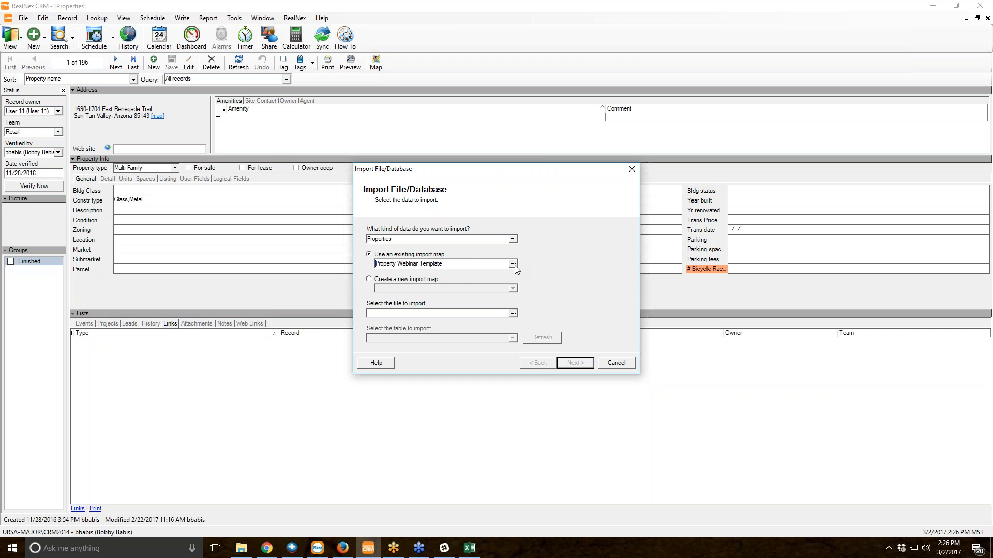
- Create a new import map for a comma-delimited file (with header) using Template - Properties - Commonly Used Fields.csv and continue to the map editor
{"action": "left_click", "coordinate": [466, 279]}
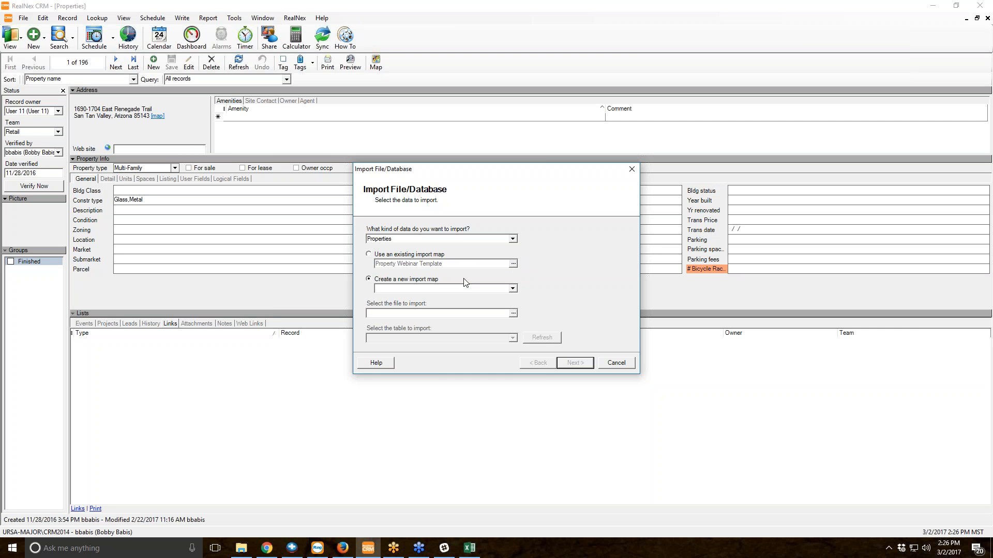
{"action": "left_click", "coordinate": [513, 289]}
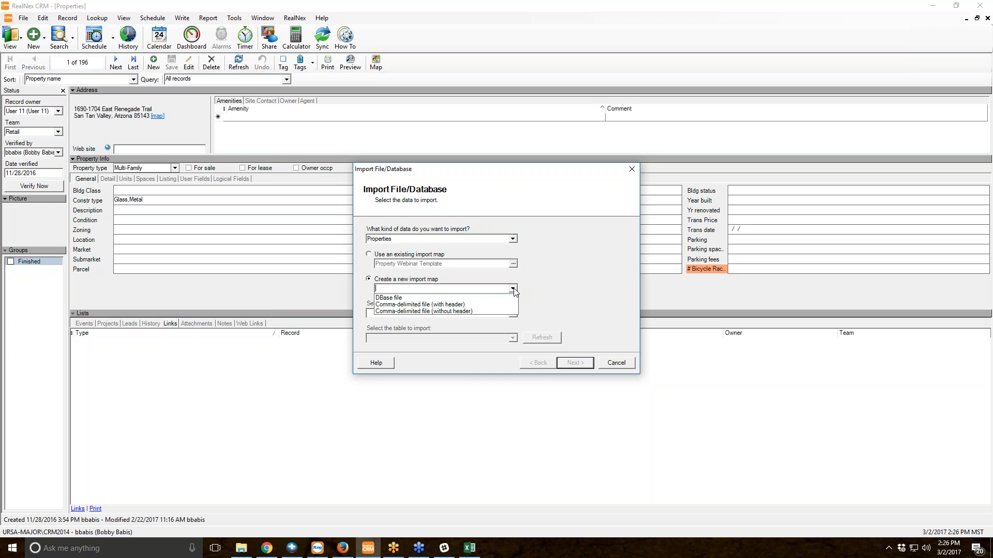
{"action": "left_click", "coordinate": [484, 306]}
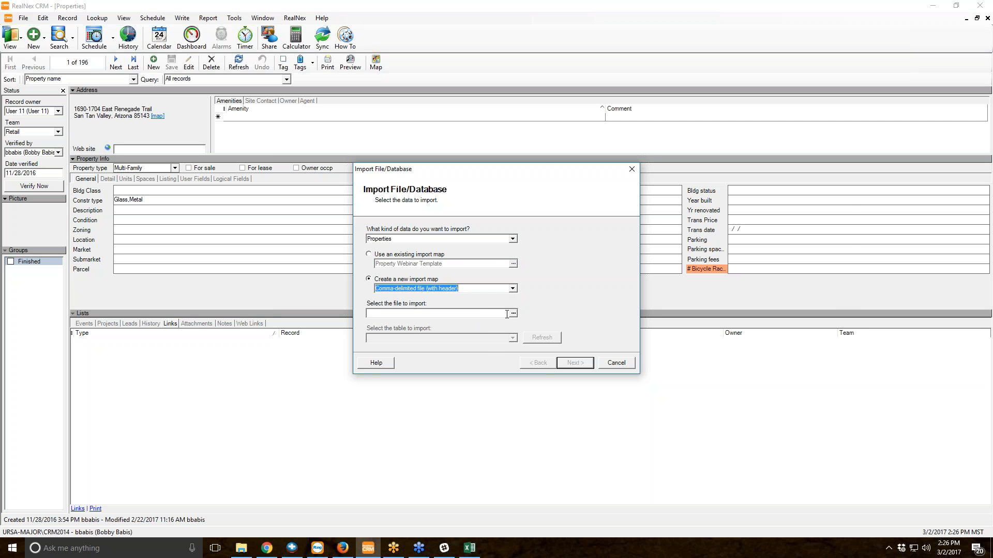
{"action": "left_click", "coordinate": [513, 314]}
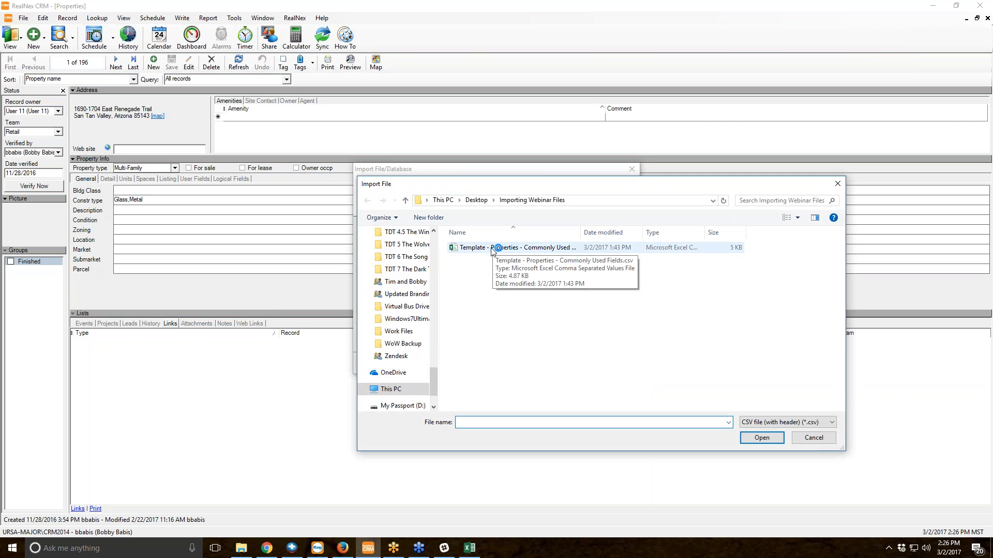
{"action": "double_click", "coordinate": [511, 247]}
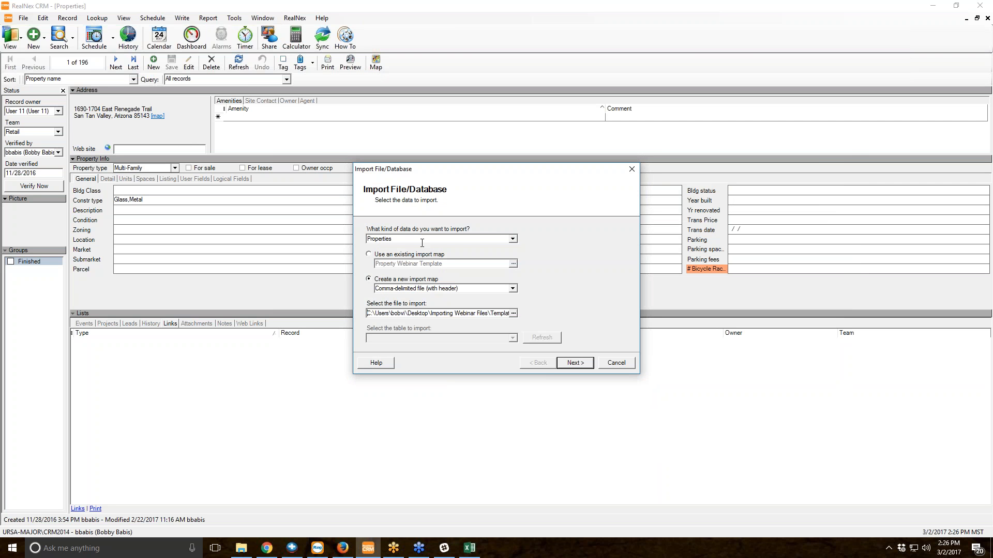
{"action": "left_click", "coordinate": [576, 364]}
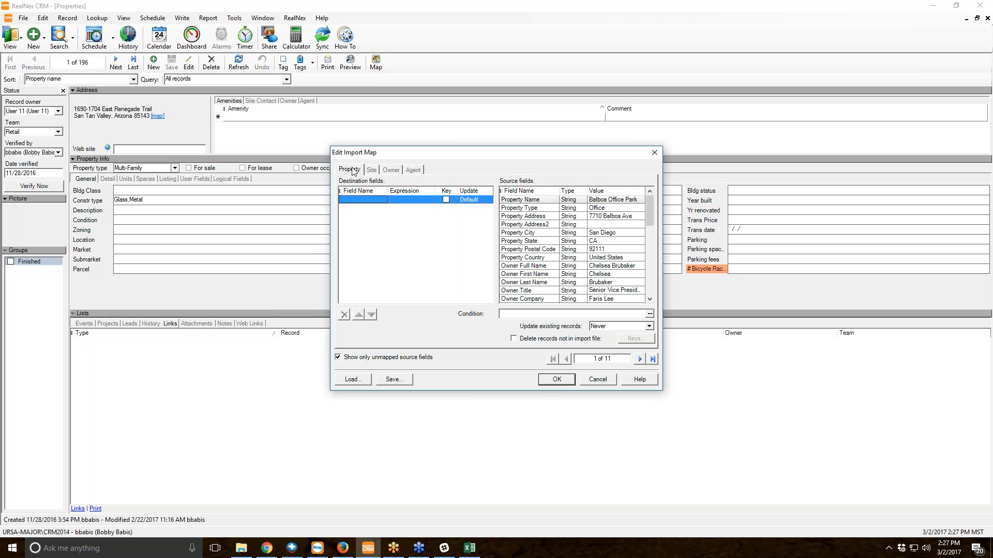
- Examine the Site, Owner, Agent and Property sections of the import map, and cancel the import without mapping any fields
{"action": "left_click", "coordinate": [372, 170]}
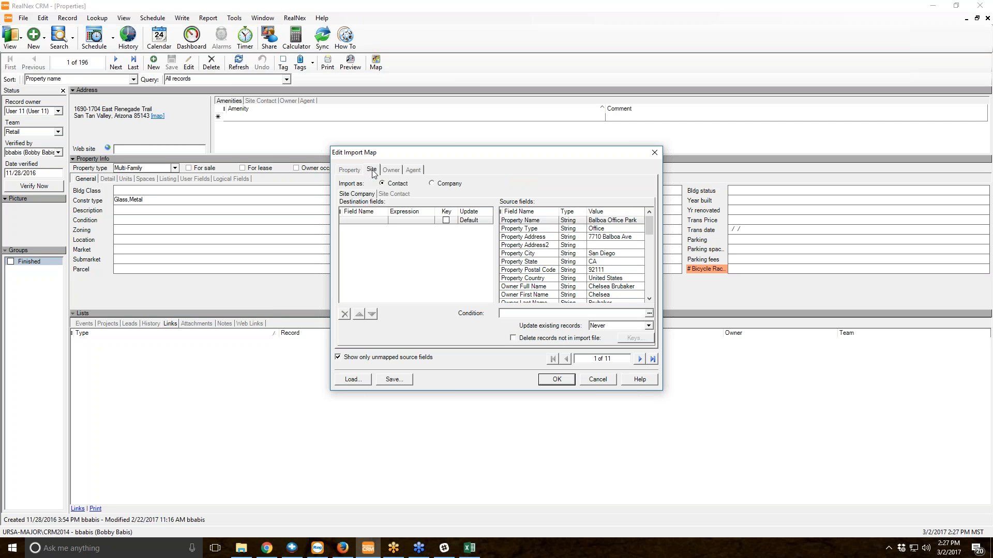
{"action": "left_click", "coordinate": [385, 172]}
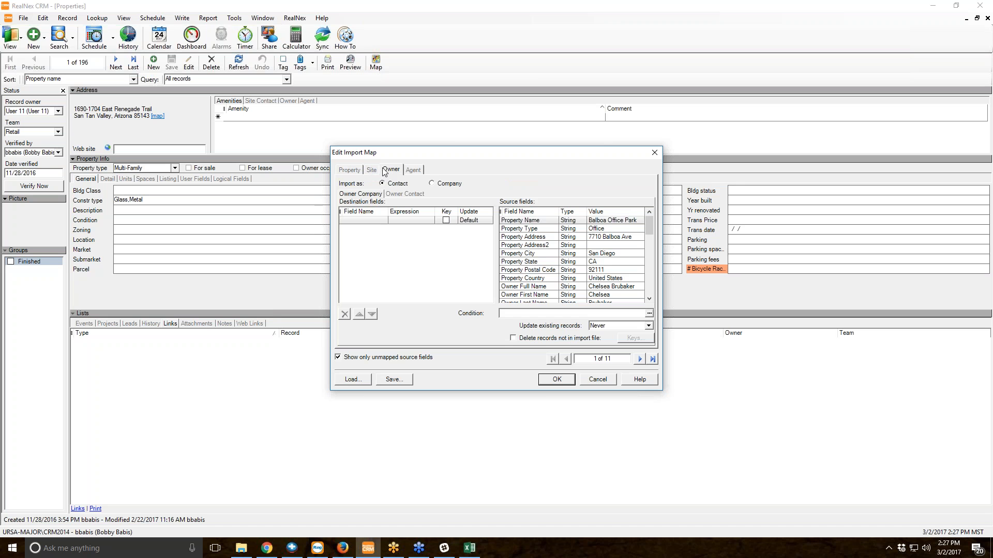
{"action": "left_click", "coordinate": [412, 171]}
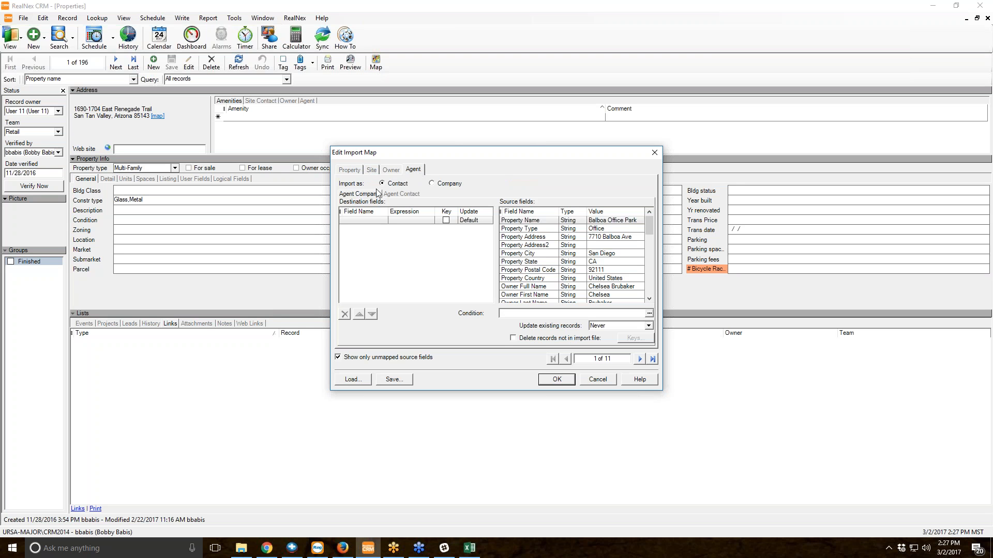
{"action": "left_click", "coordinate": [400, 194]}
{"action": "left_click", "coordinate": [387, 172]}
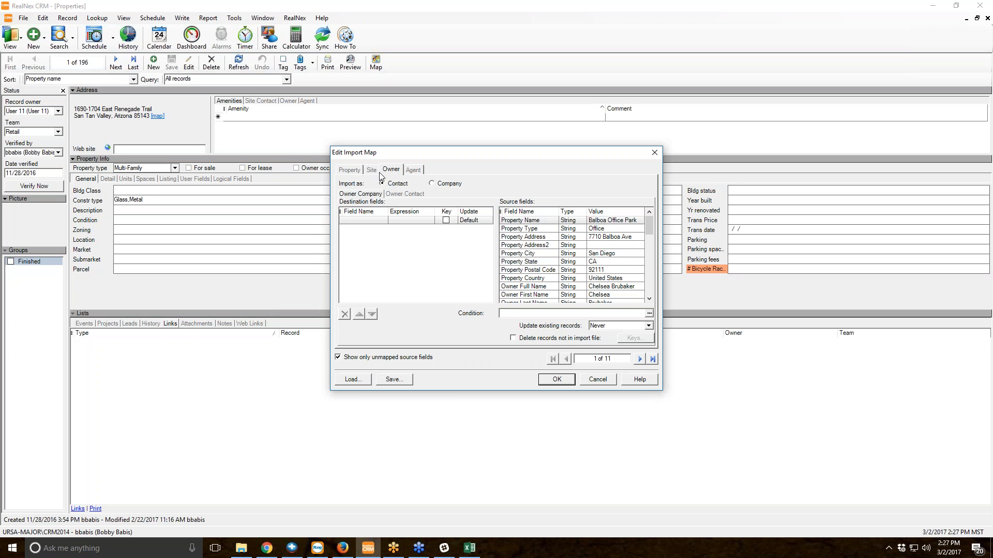
{"action": "left_click", "coordinate": [354, 172]}
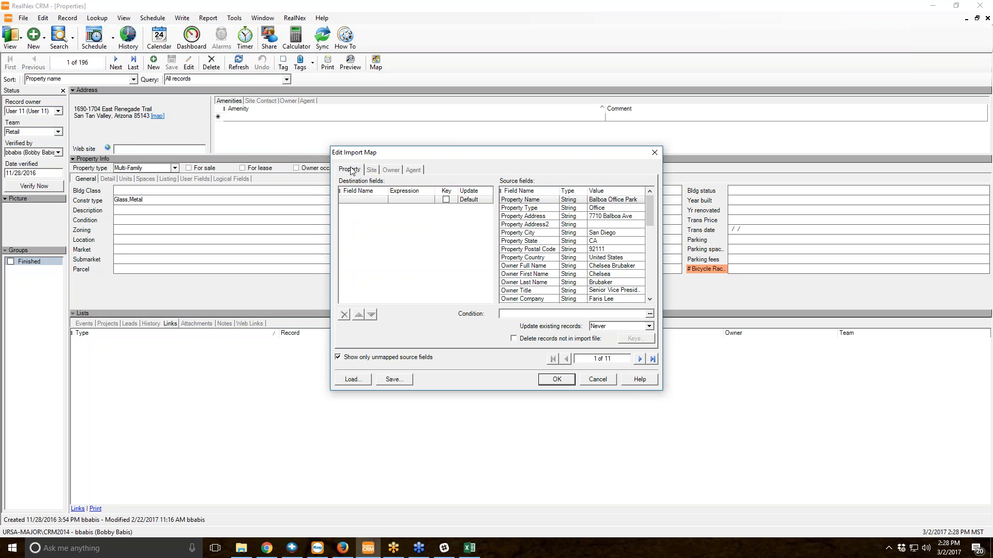
{"action": "left_click", "coordinate": [603, 382]}
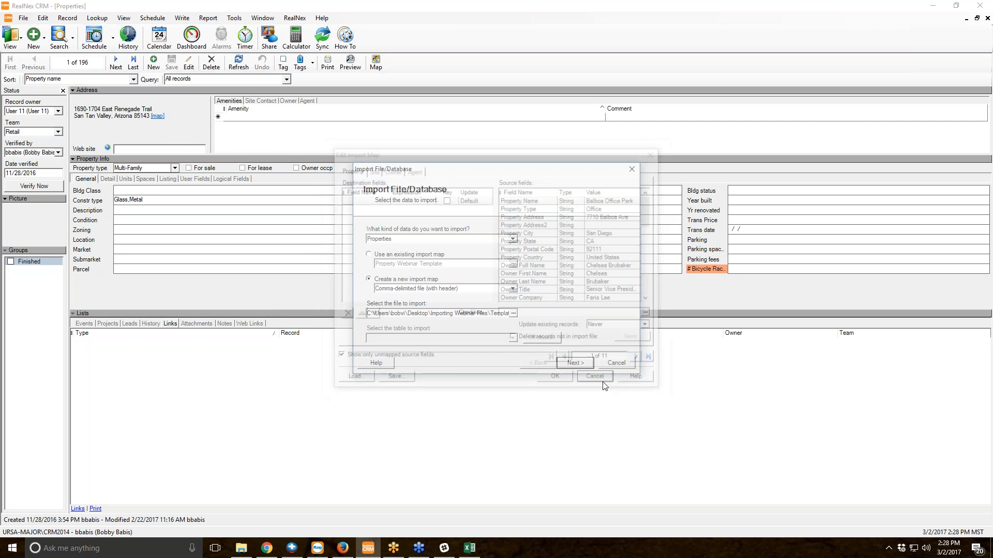
{"action": "left_click", "coordinate": [612, 364]}
{"action": "left_click", "coordinate": [485, 309]}
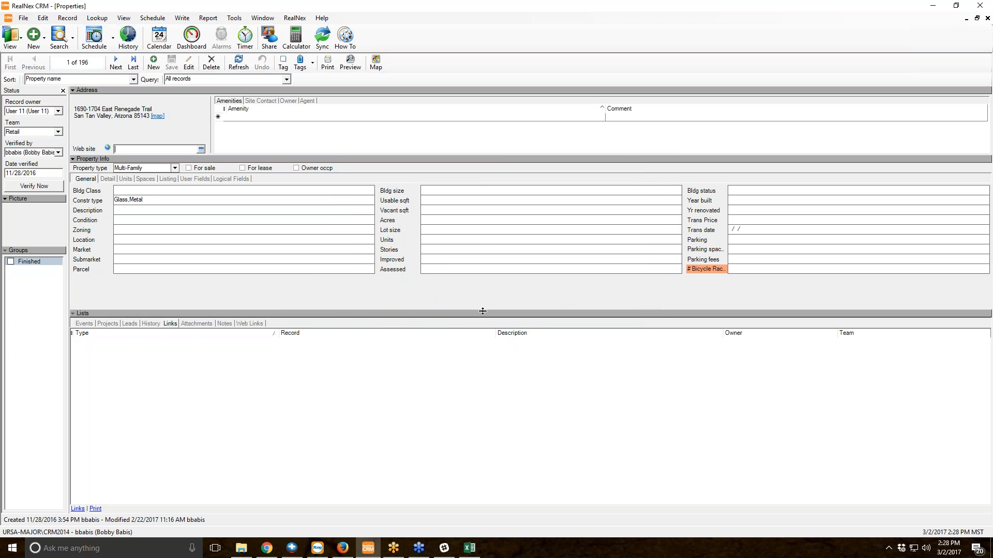
- Back up the SQL Server database without shared files as RealNex CRM Backup 2017-03-02 1429.zip in the Importing Webinar Files folder
{"action": "left_click", "coordinate": [25, 18]}
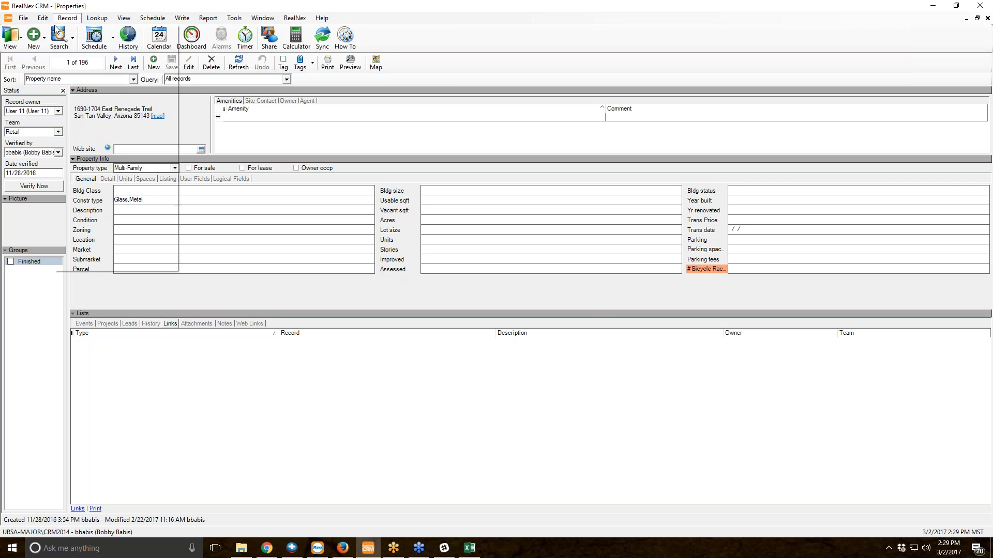
{"action": "left_click", "coordinate": [34, 107]}
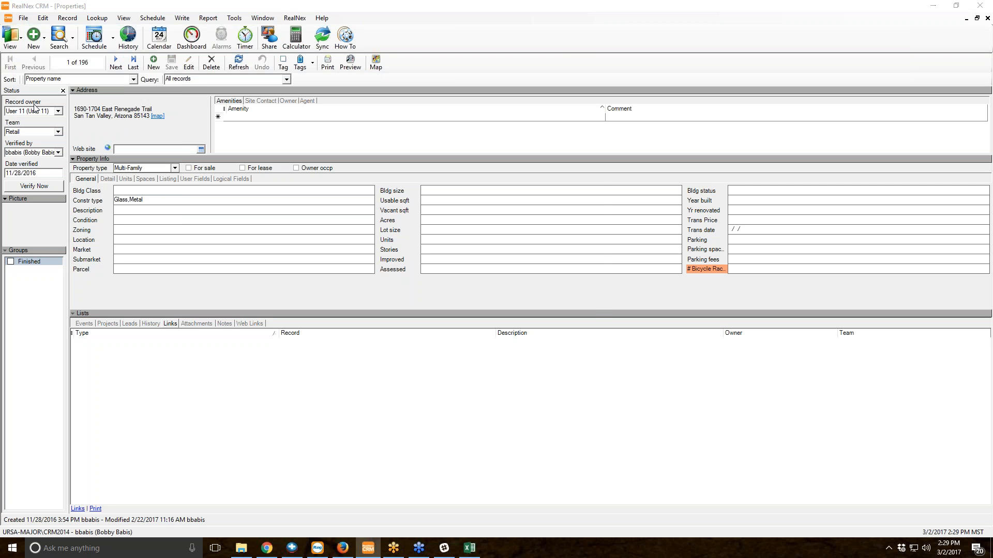
{"action": "left_click", "coordinate": [407, 232]}
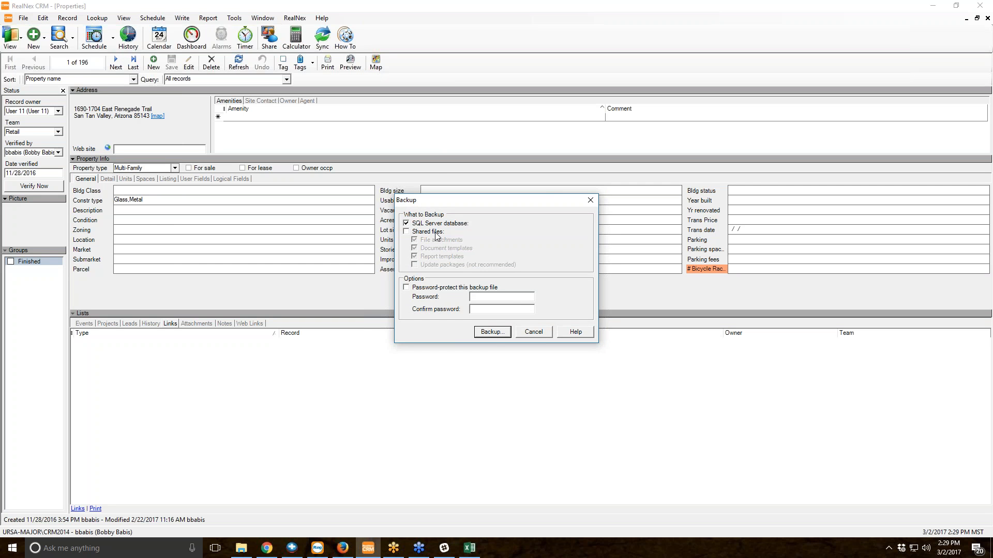
{"action": "left_click", "coordinate": [495, 332]}
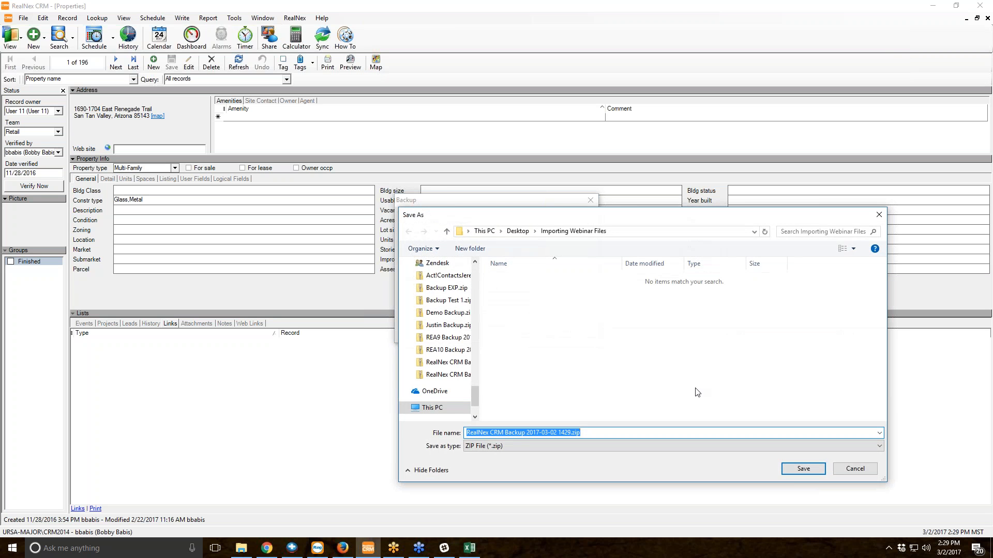
{"action": "left_click", "coordinate": [803, 469]}
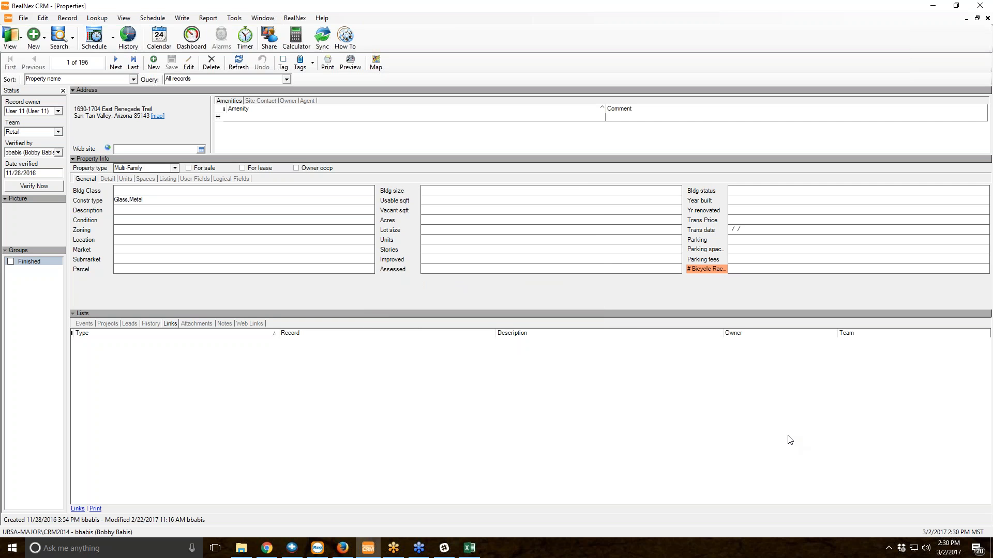
- Start a file/database import of Properties with a new import map for a comma-delimited file (with header)
{"action": "left_click", "coordinate": [23, 17]}
{"action": "mouse_move", "coordinate": [40, 56]}
{"action": "left_click", "coordinate": [144, 58]}
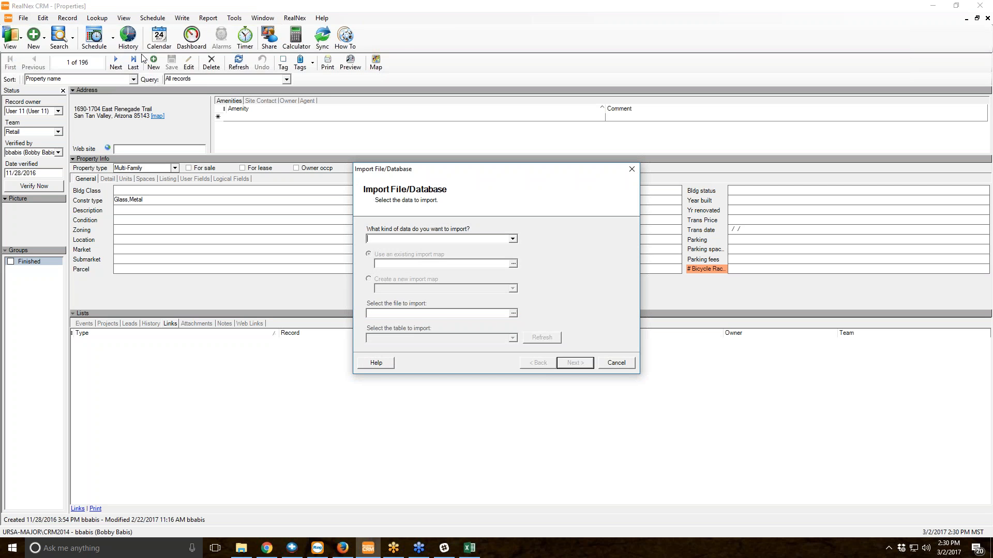
{"action": "type", "text": "Properties"}
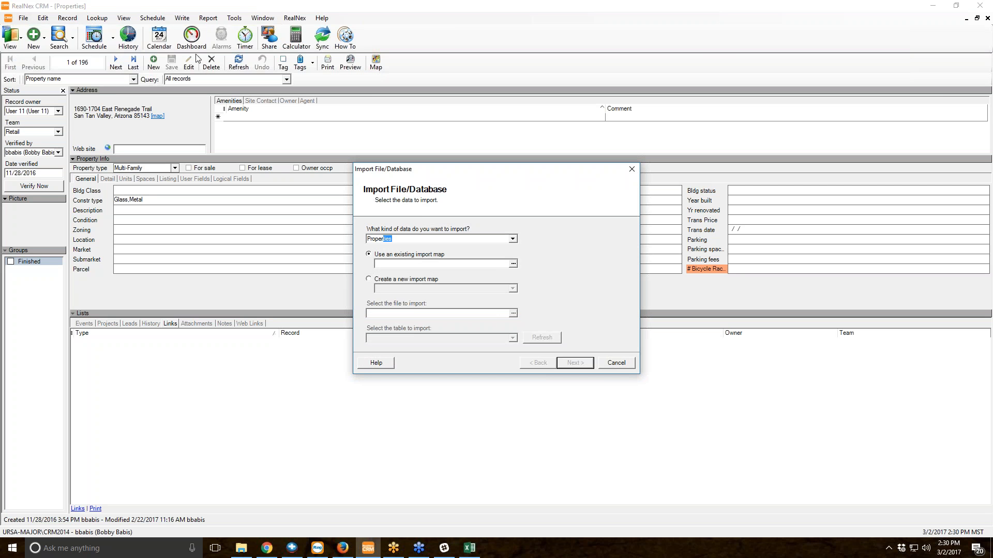
{"action": "left_click", "coordinate": [400, 279]}
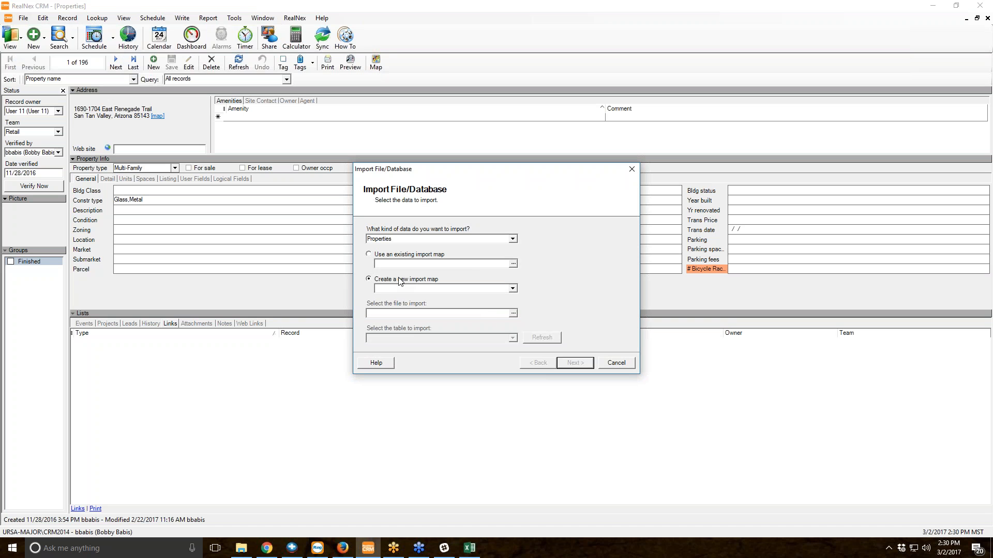
{"action": "left_click", "coordinate": [512, 288]}
{"action": "left_click", "coordinate": [451, 309]}
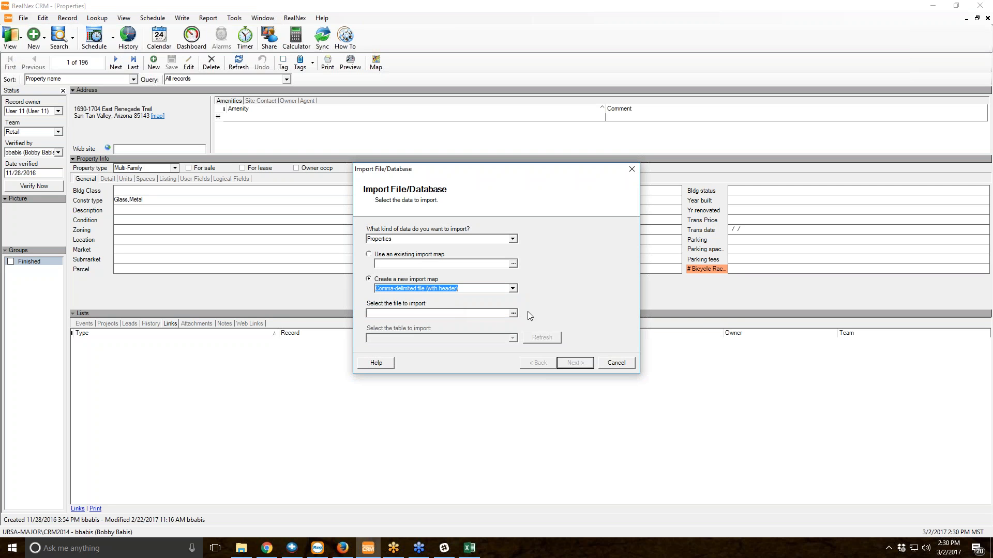
- Choose Template - Properties - Commonly Used Fields.csv as the file to import and continue to the import map editor
{"action": "left_click", "coordinate": [514, 313]}
{"action": "double_click", "coordinate": [515, 250]}
{"action": "left_click", "coordinate": [570, 368]}
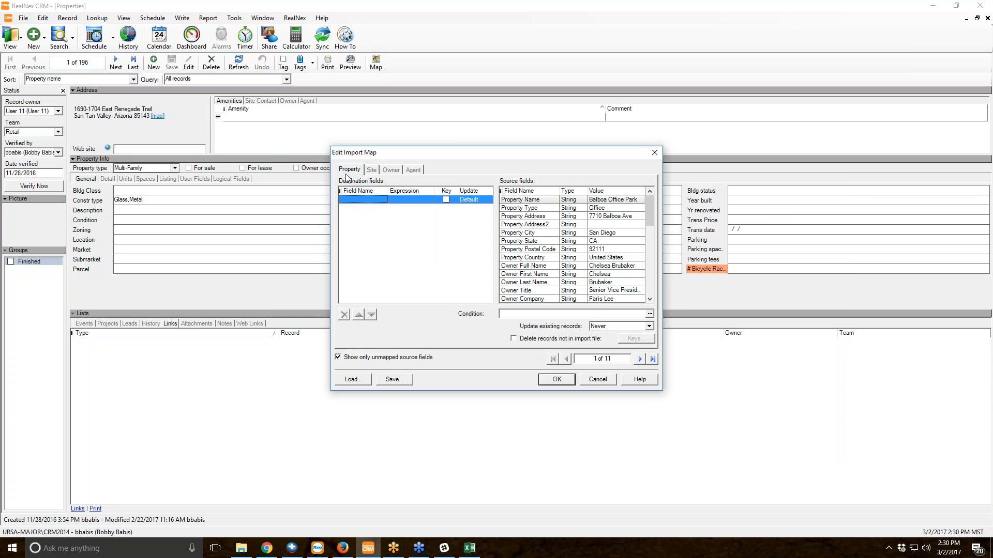
- View the destination fields available for property mapping and close the list without choosing one
{"action": "left_click", "coordinate": [360, 199]}
{"action": "left_click", "coordinate": [383, 199]}
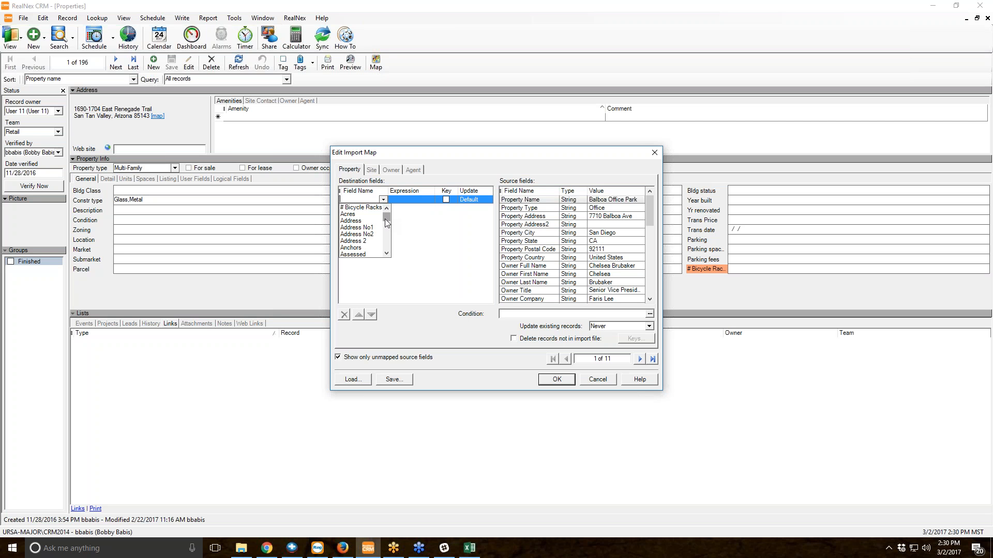
{"action": "mouse_move", "coordinate": [386, 220]}
{"action": "left_mouse_down"}
{"action": "mouse_move", "coordinate": [381, 247]}
{"action": "mouse_move", "coordinate": [384, 211]}
{"action": "left_mouse_up"}
{"action": "left_click", "coordinate": [358, 171]}
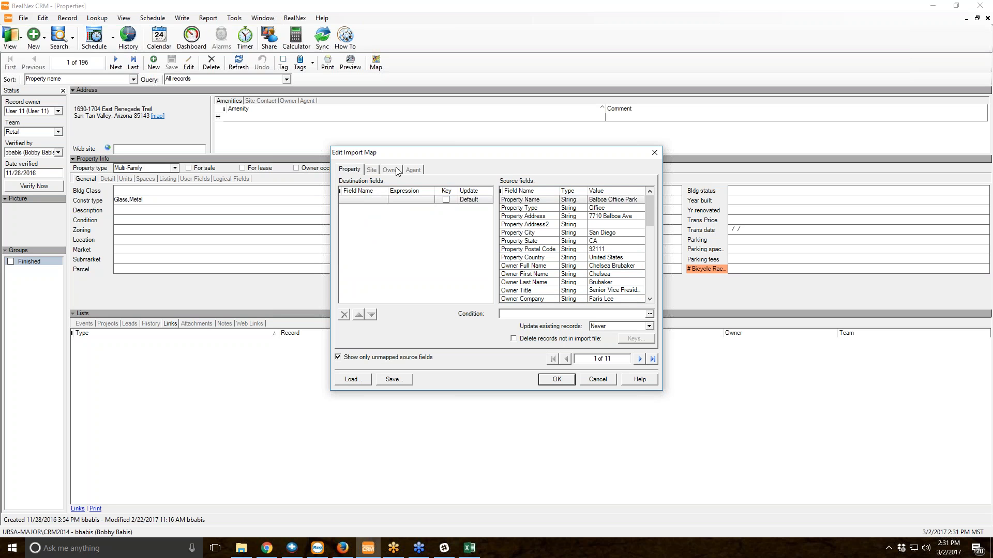
- Check the owner mapping's destination fields and return to the property mapping
{"action": "left_click", "coordinate": [392, 171]}
{"action": "left_click", "coordinate": [383, 221]}
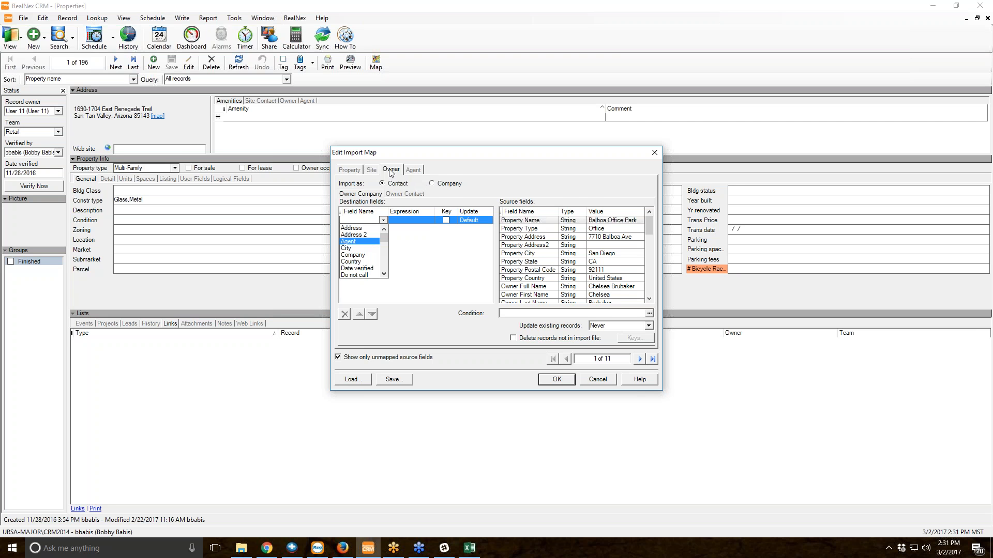
{"action": "left_click", "coordinate": [350, 171]}
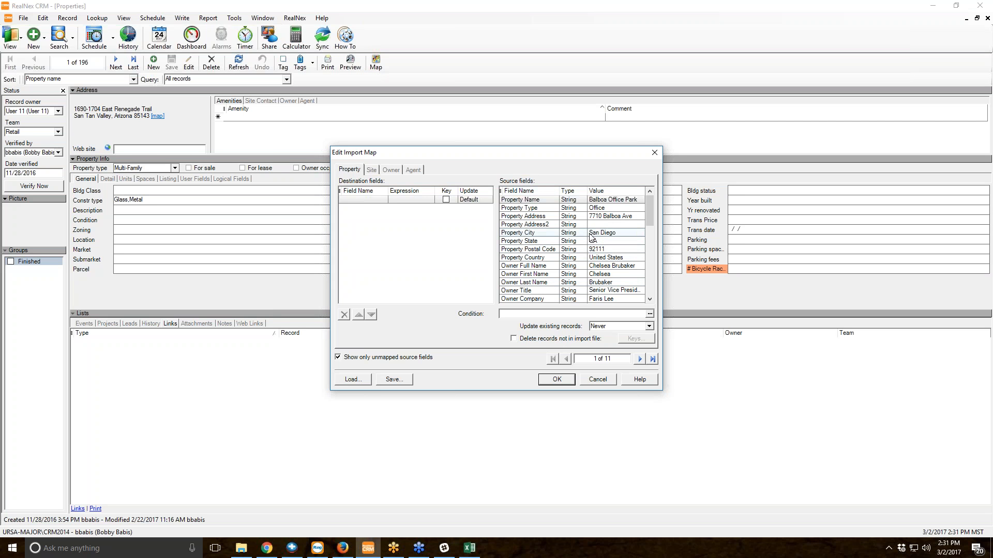
- Review the property and owner source fields available from the import file
{"action": "left_click", "coordinate": [540, 203]}
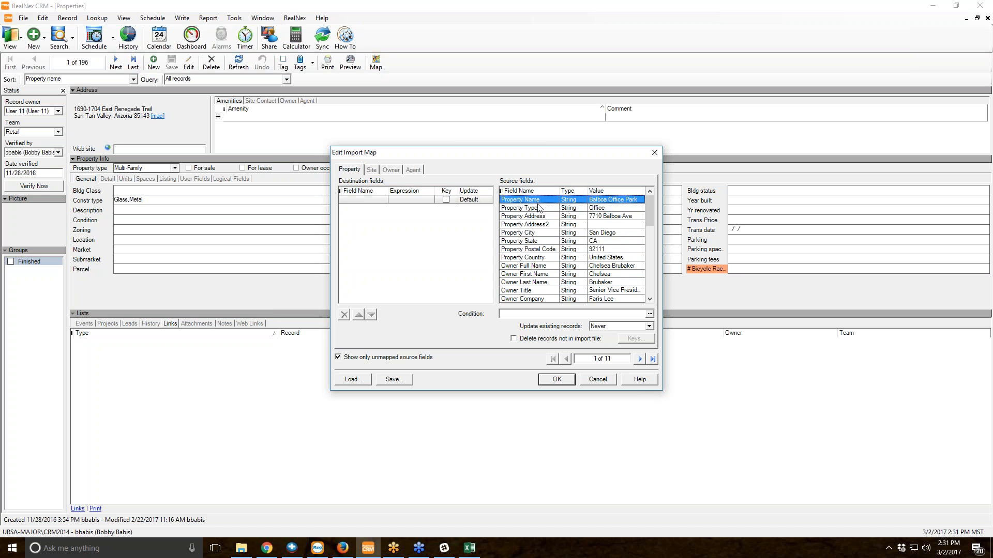
{"action": "left_click", "coordinate": [536, 209]}
{"action": "left_click", "coordinate": [536, 216]}
{"action": "left_click", "coordinate": [534, 224]}
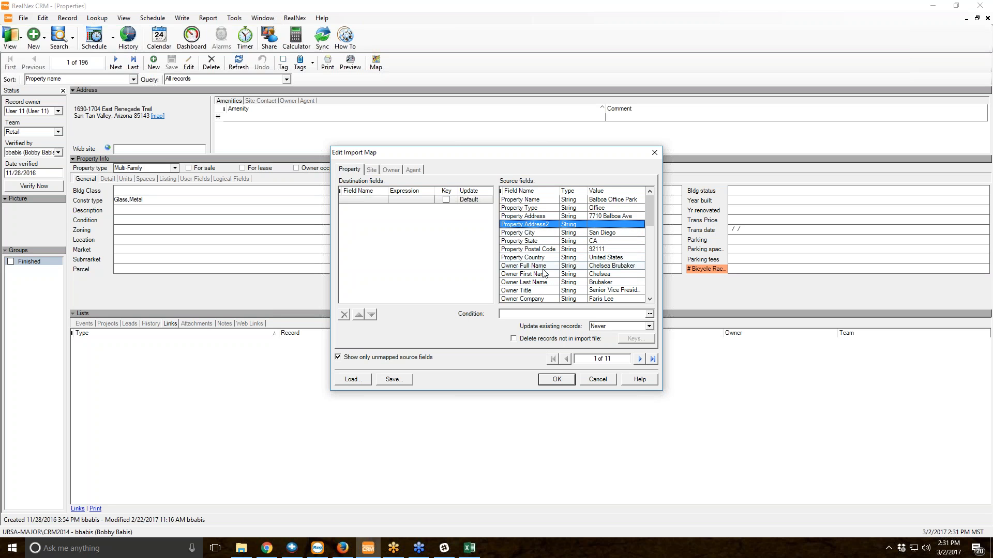
{"action": "scroll", "coordinate": [545, 274], "scroll_direction": "down", "scroll_amount": 10}
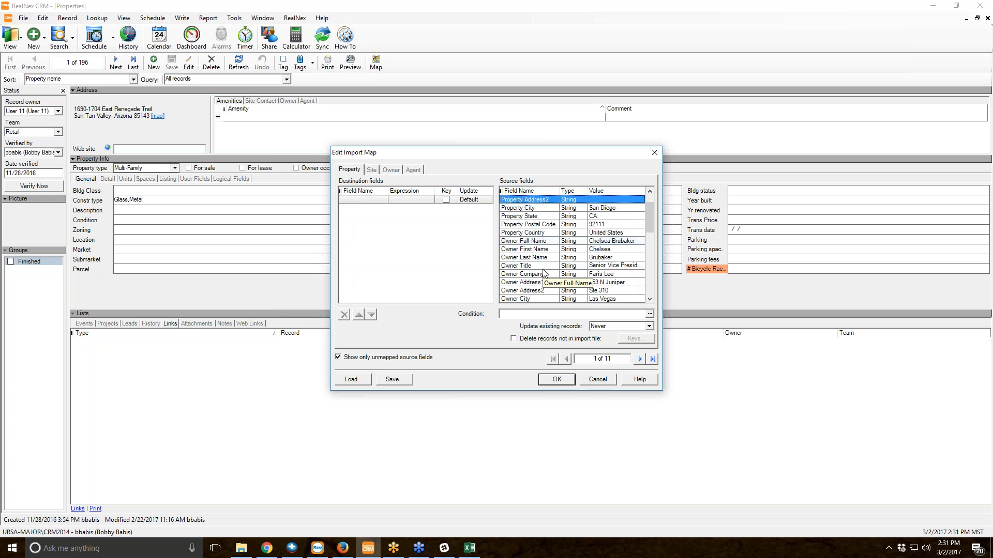
{"action": "scroll", "coordinate": [545, 274], "scroll_direction": "up", "scroll_amount": 10}
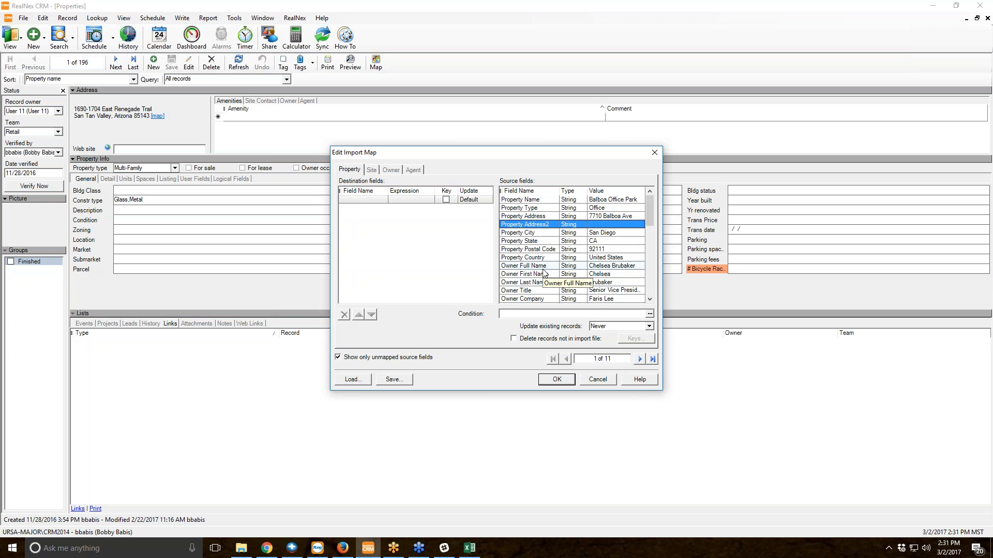
{"action": "left_click", "coordinate": [538, 200]}
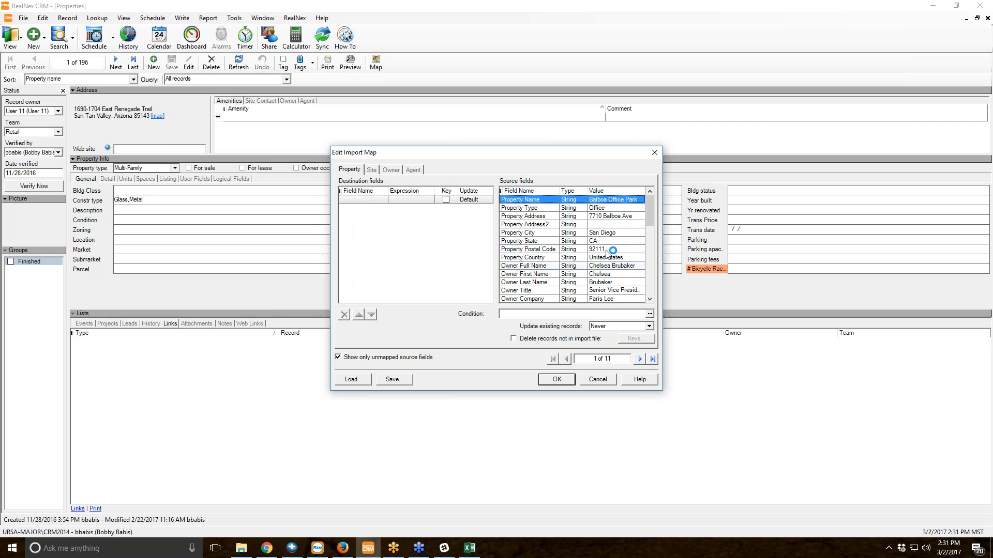
- Narrow the Type column in the source fields and browse the sample values through to record 9
{"action": "left_click_drag", "start_coordinate": [586, 191], "coordinate": [563, 191]}
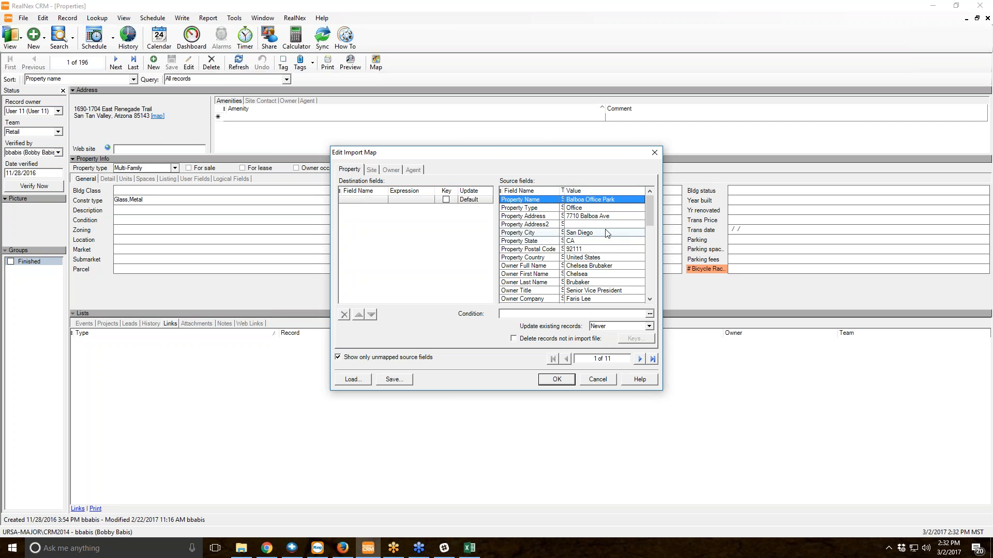
{"action": "scroll", "coordinate": [609, 235], "scroll_direction": "down", "scroll_amount": 3}
{"action": "scroll", "coordinate": [607, 237], "scroll_direction": "up", "scroll_amount": 3}
{"action": "left_click", "coordinate": [639, 359]}
{"action": "left_click", "coordinate": [639, 358]}
{"action": "left_click", "coordinate": [639, 359]}
{"action": "left_click", "coordinate": [639, 359]}
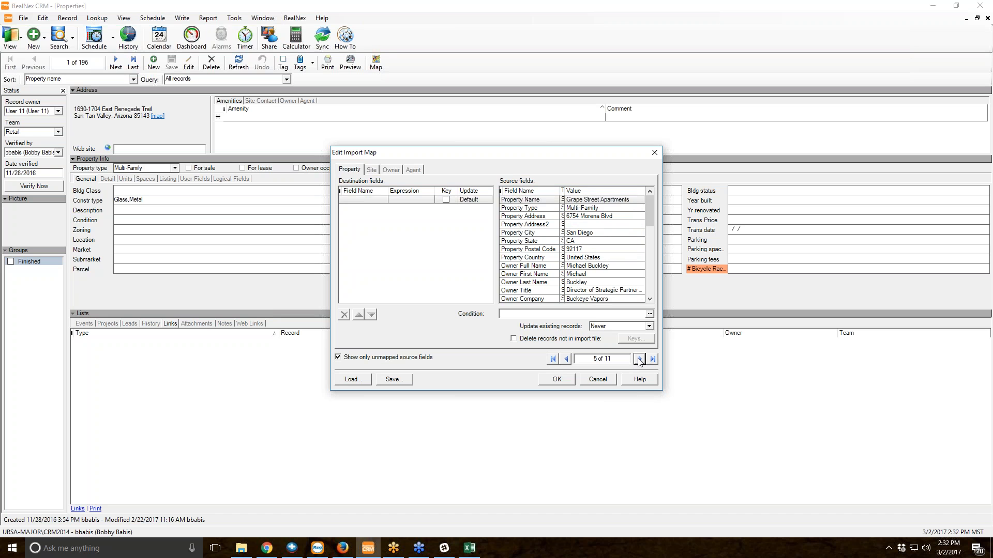
{"action": "left_click", "coordinate": [640, 359]}
{"action": "left_click", "coordinate": [640, 358]}
{"action": "left_click", "coordinate": [640, 359]}
{"action": "left_click", "coordinate": [640, 359]}
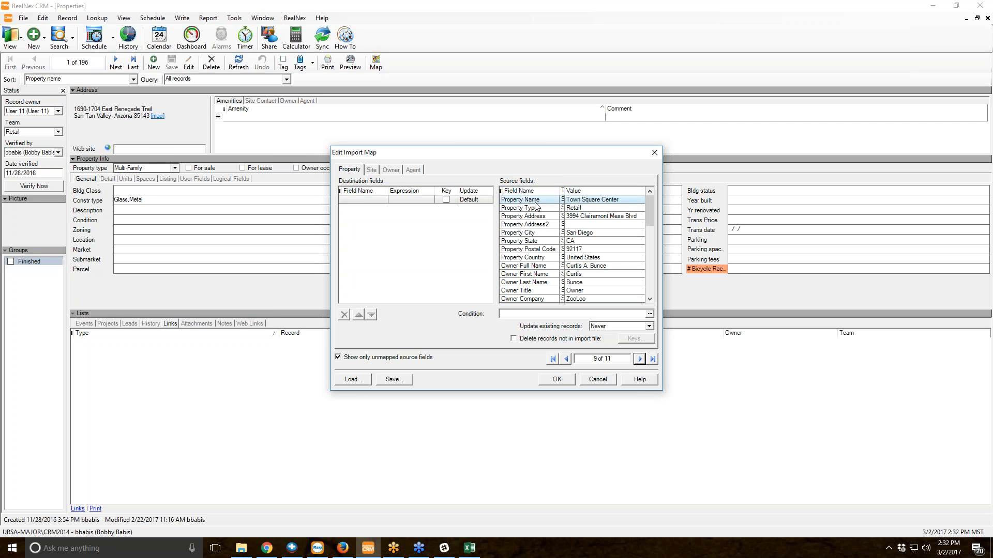
- Map the Property Name source field to the Property name destination field
{"action": "left_click", "coordinate": [364, 199]}
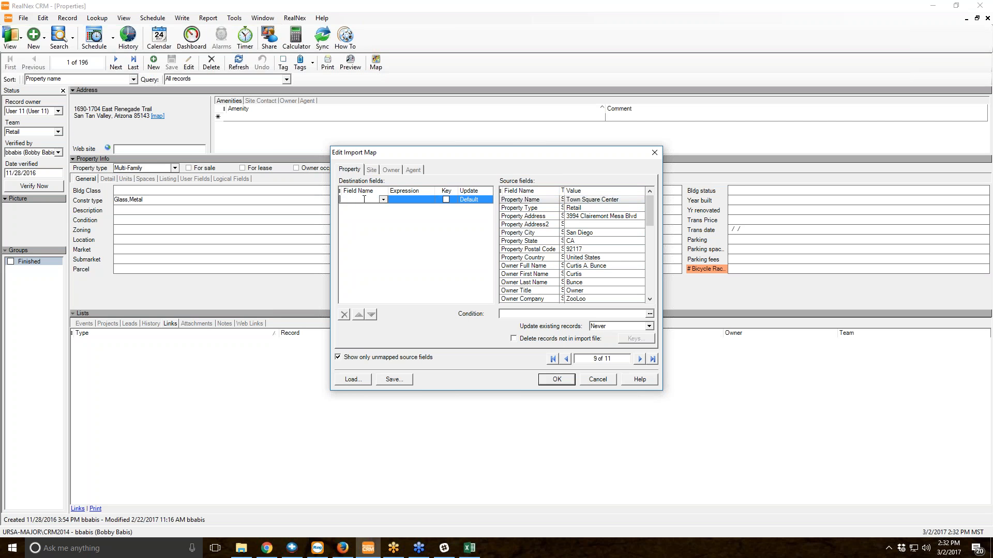
{"action": "left_click", "coordinate": [383, 200]}
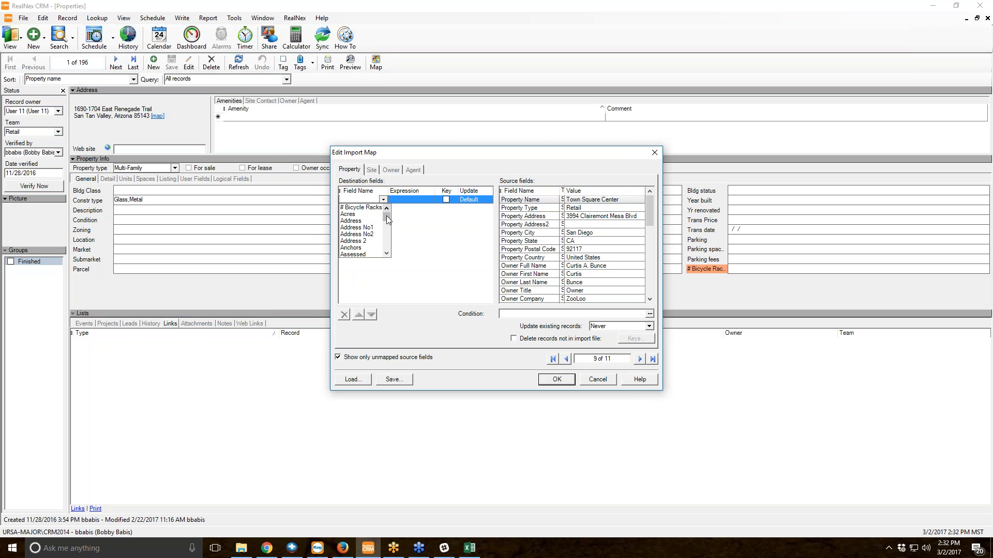
{"action": "left_click_drag", "start_coordinate": [386, 216], "coordinate": [387, 235]}
{"action": "left_click", "coordinate": [387, 225]}
{"action": "left_click", "coordinate": [387, 253]}
{"action": "left_click", "coordinate": [372, 252]}
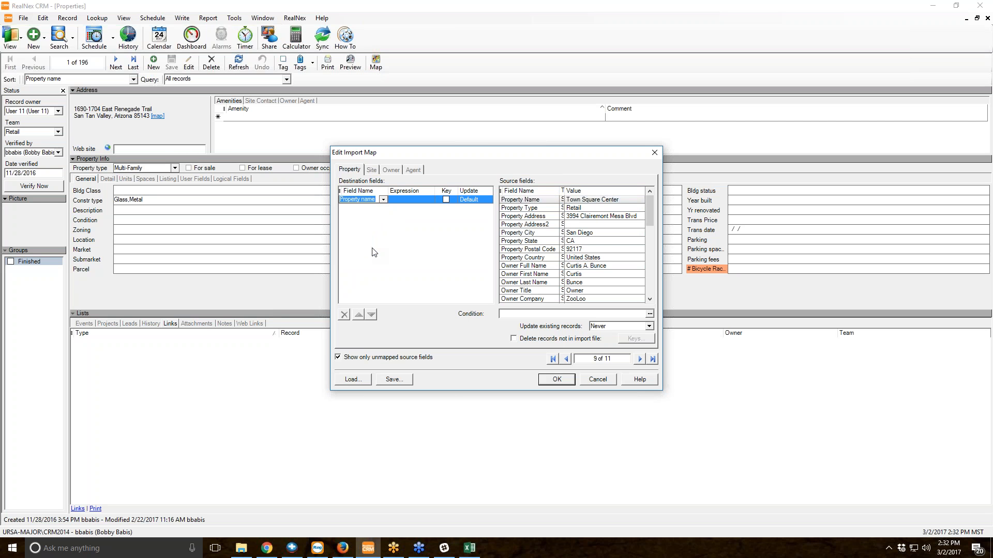
{"action": "left_click", "coordinate": [538, 202]}
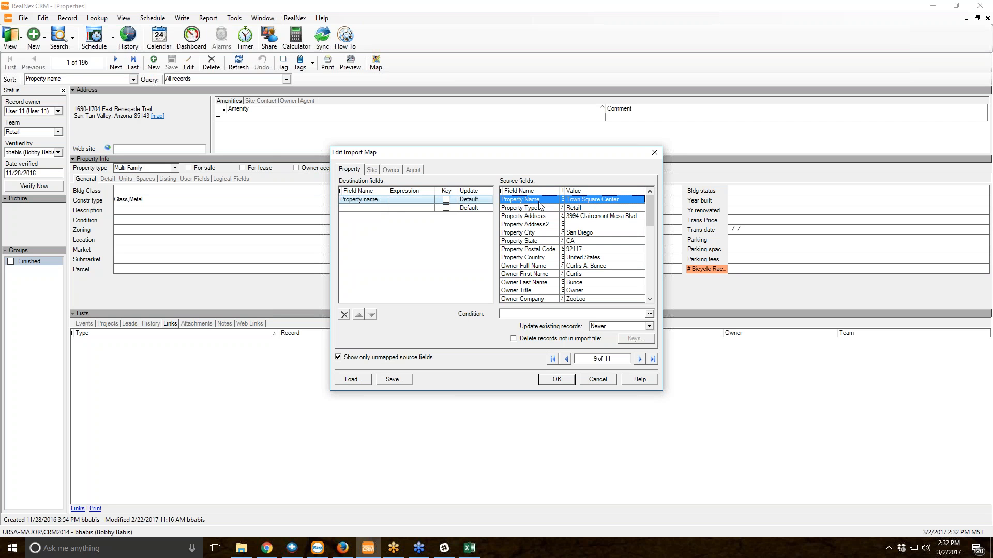
{"action": "left_click_drag", "start_coordinate": [539, 204], "coordinate": [408, 205]}
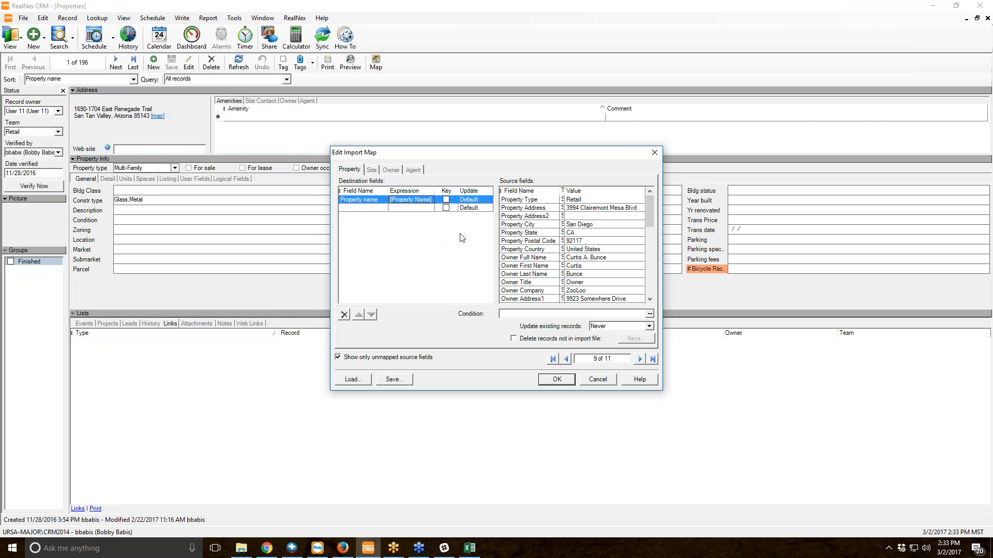
- Look over the remaining unmapped source fields and the destination field choices for the second mapping row
{"action": "left_click", "coordinate": [538, 251]}
{"action": "scroll", "coordinate": [540, 257], "scroll_direction": "down", "scroll_amount": 5}
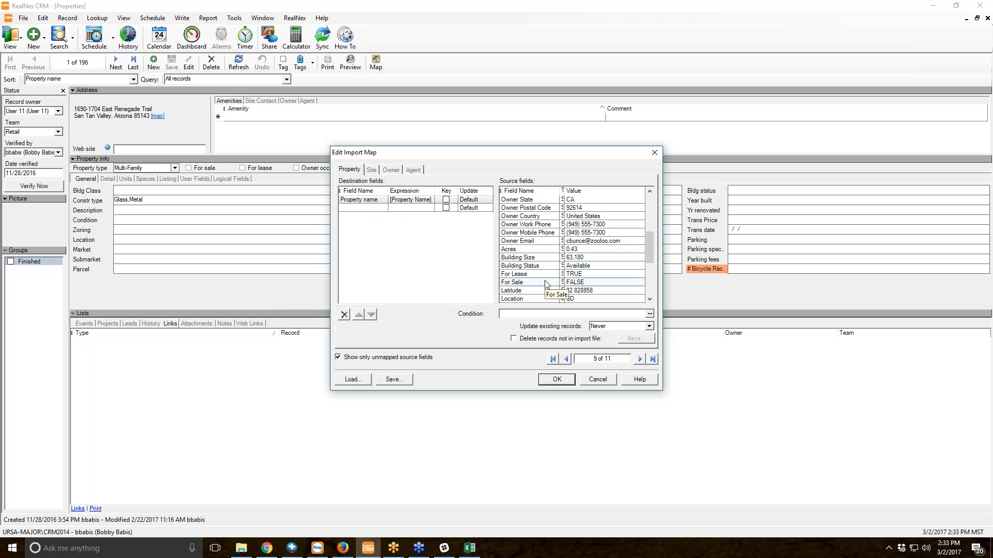
{"action": "left_click", "coordinate": [383, 208]}
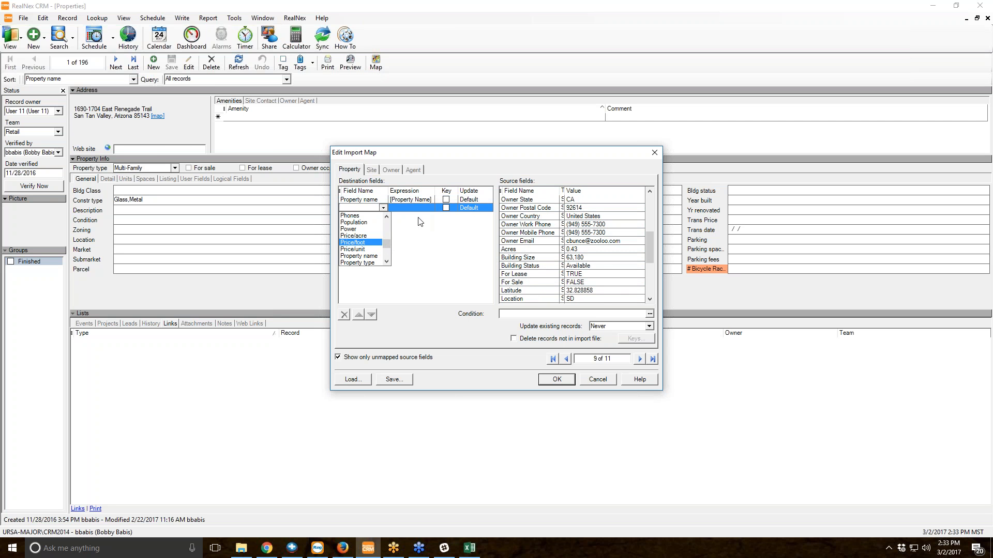
{"action": "left_click", "coordinate": [385, 208]}
{"action": "left_click", "coordinate": [605, 251]}
{"action": "scroll", "coordinate": [605, 252], "scroll_direction": "up", "scroll_amount": 5}
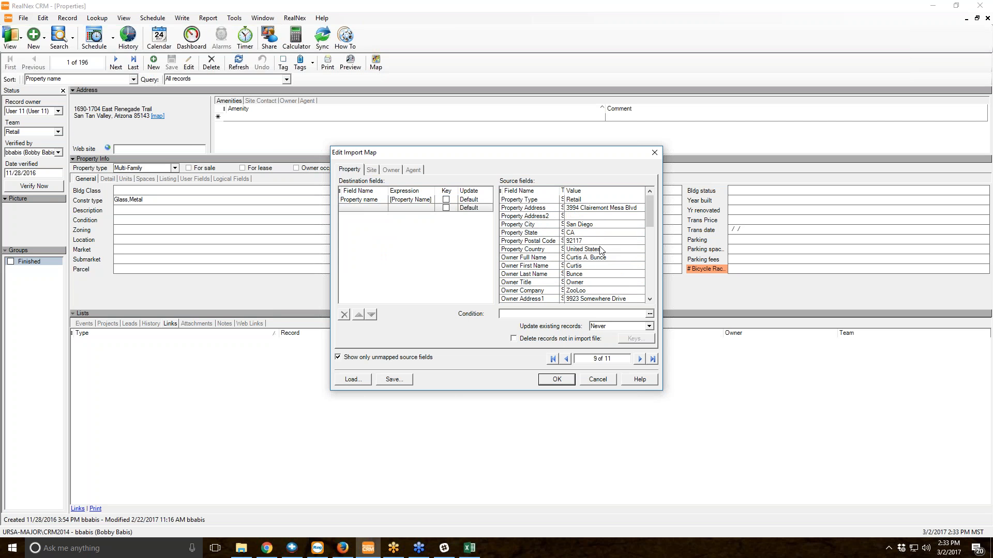
- Map the Property Address source field to the Address destination field in the second mapping row
{"action": "left_click", "coordinate": [539, 209]}
{"action": "left_click", "coordinate": [370, 209]}
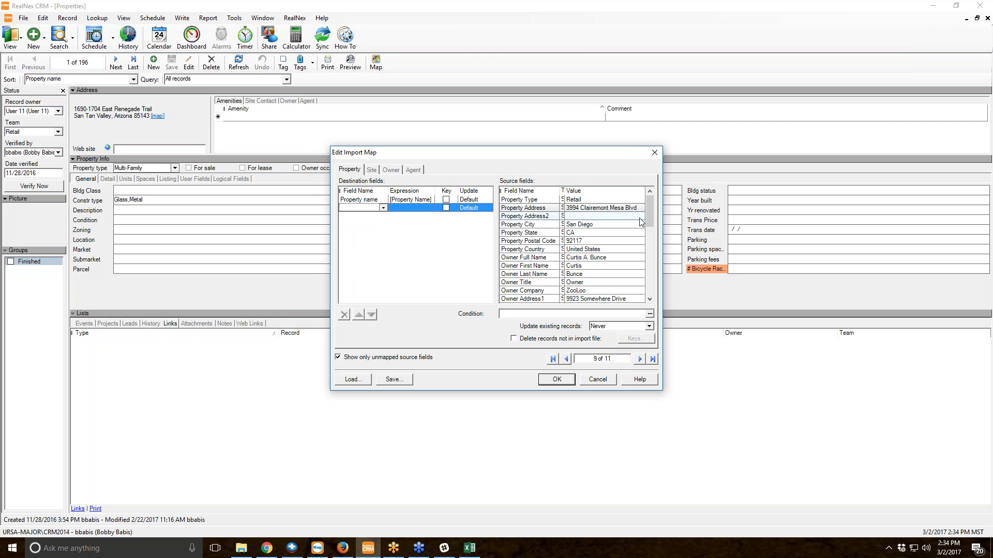
{"action": "left_click", "coordinate": [383, 207]}
{"action": "left_click_drag", "start_coordinate": [386, 244], "coordinate": [388, 228]}
{"action": "scroll", "coordinate": [360, 236], "scroll_direction": "up", "scroll_amount": 1}
{"action": "scroll", "coordinate": [360, 236], "scroll_direction": "down", "scroll_amount": 2}
{"action": "scroll", "coordinate": [361, 238], "scroll_direction": "up", "scroll_amount": 2}
{"action": "left_click", "coordinate": [361, 238]}
{"action": "left_click_drag", "start_coordinate": [523, 208], "coordinate": [411, 209]}
- Add a third mapping row that assigns the Property Type source field to the Property type destination field
{"action": "left_click", "coordinate": [362, 217]}
{"action": "left_click", "coordinate": [383, 217]}
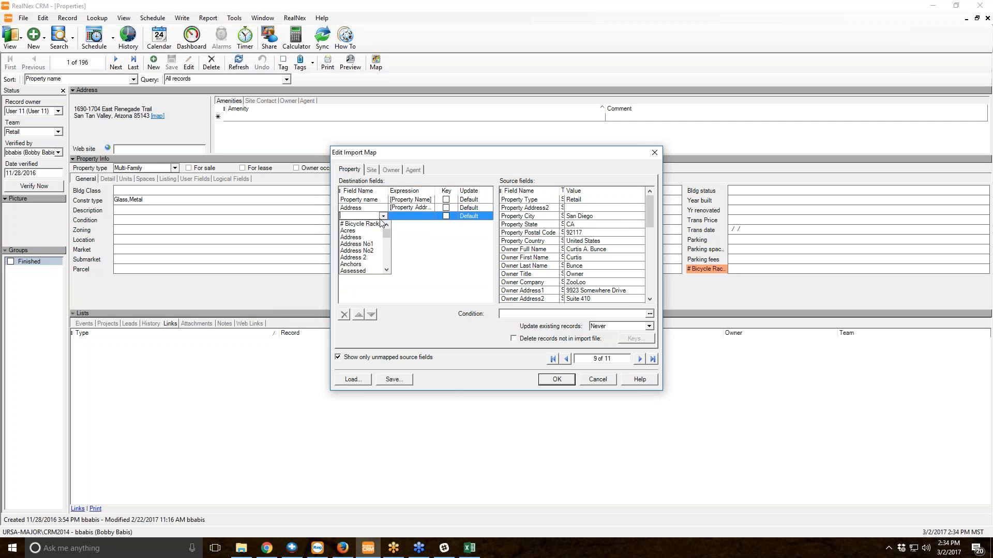
{"action": "left_click", "coordinate": [373, 246]}
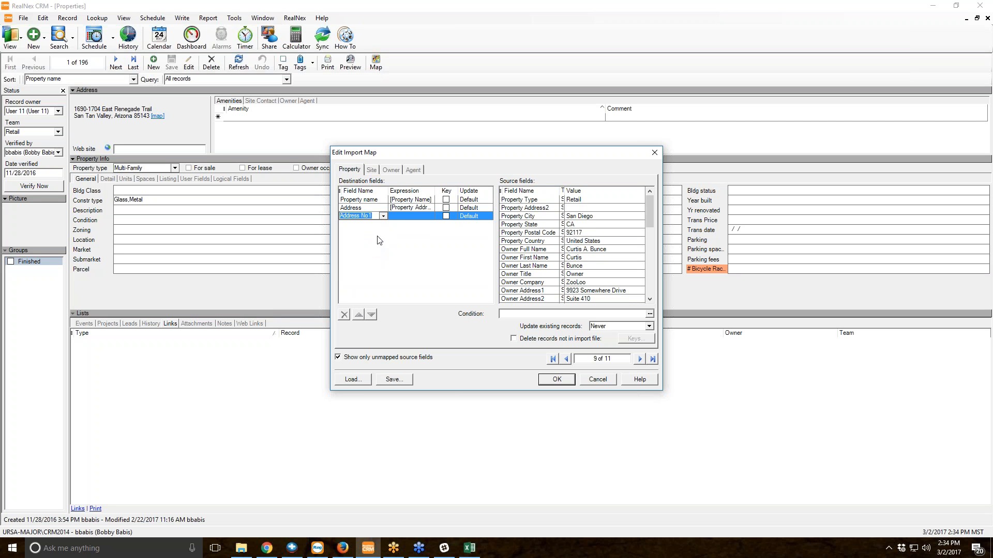
{"action": "left_click", "coordinate": [383, 216]}
{"action": "scroll", "coordinate": [378, 259], "scroll_direction": "down", "scroll_amount": 2}
{"action": "scroll", "coordinate": [375, 261], "scroll_direction": "down", "scroll_amount": 4}
{"action": "scroll", "coordinate": [369, 264], "scroll_direction": "down", "scroll_amount": 5}
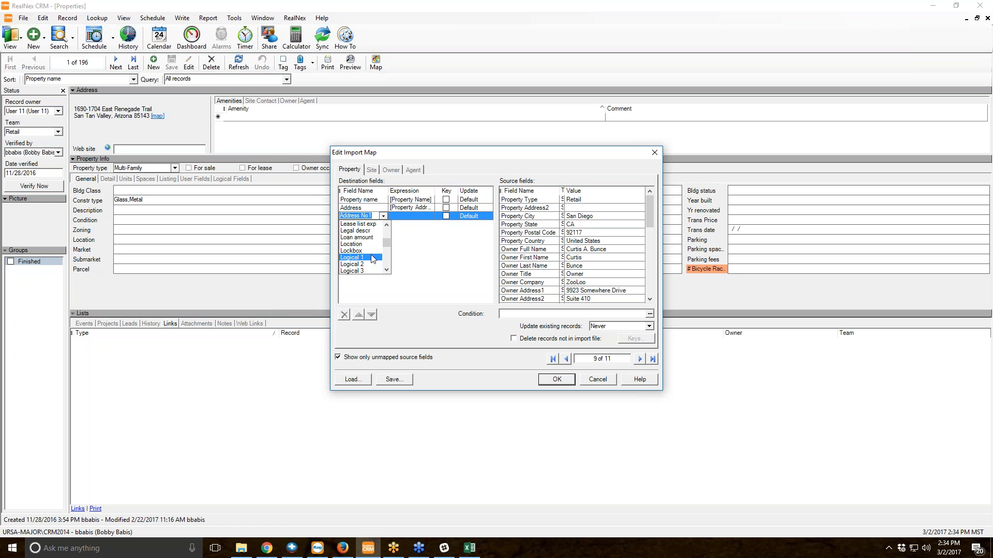
{"action": "left_click", "coordinate": [383, 216]}
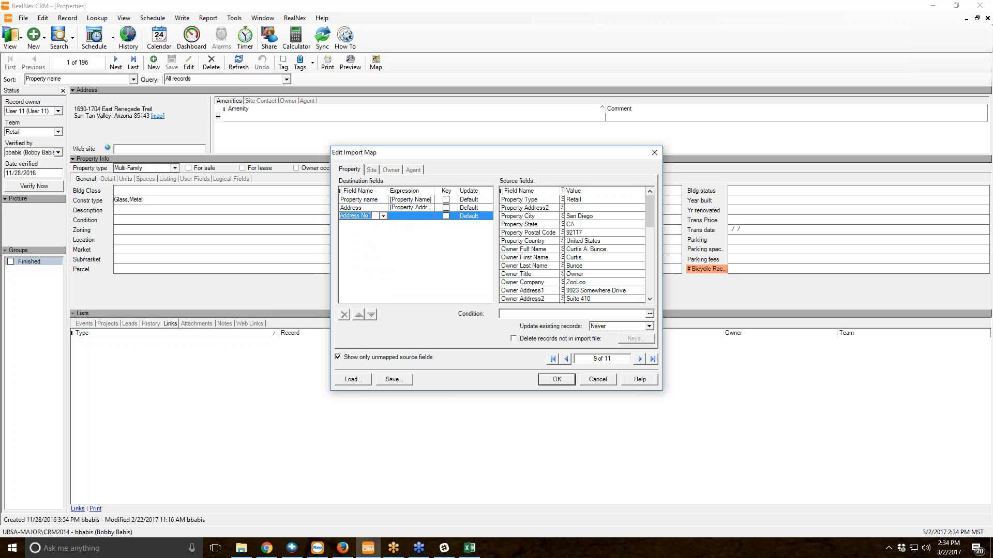
{"action": "left_click", "coordinate": [383, 217]}
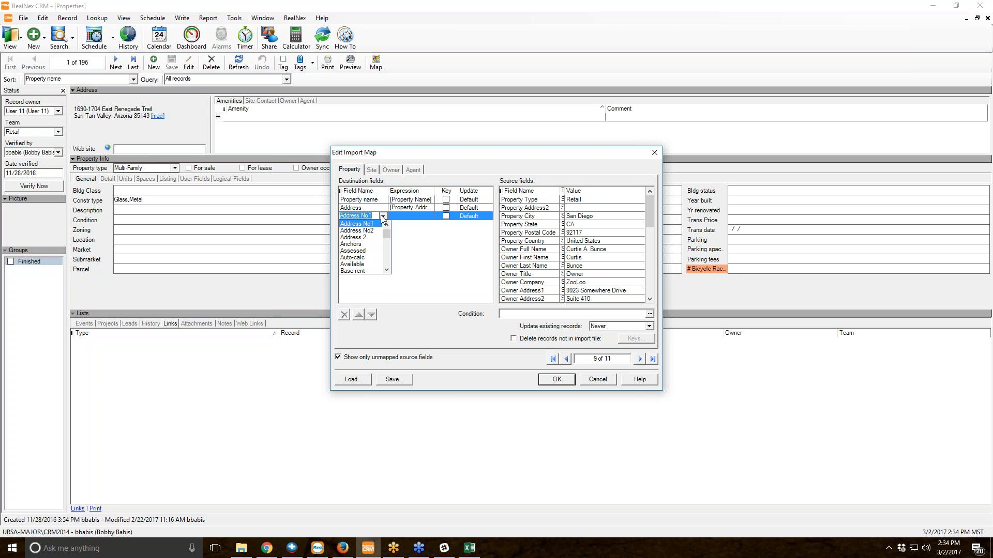
{"action": "left_click", "coordinate": [383, 217]}
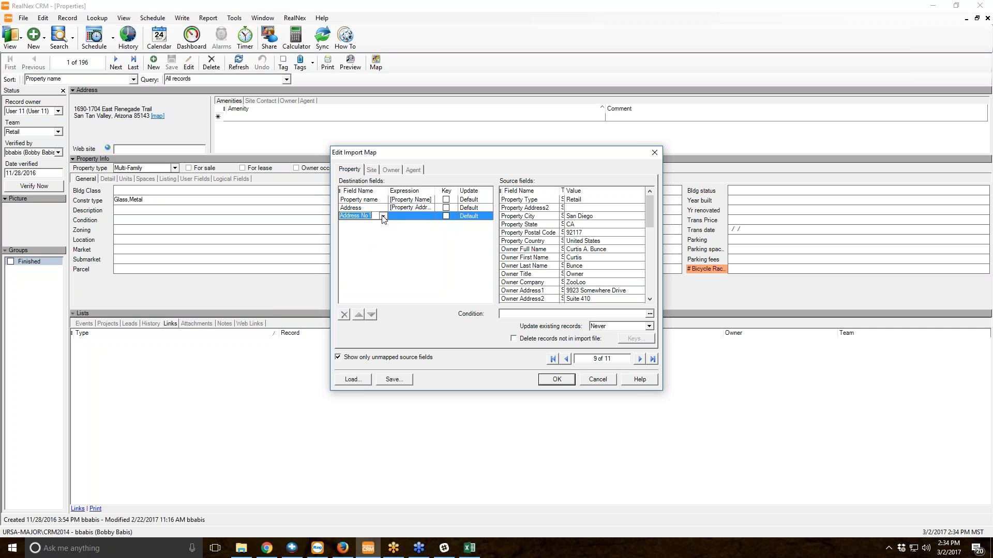
{"action": "type", "text": "Property type"}
{"action": "key", "text": "Return"}
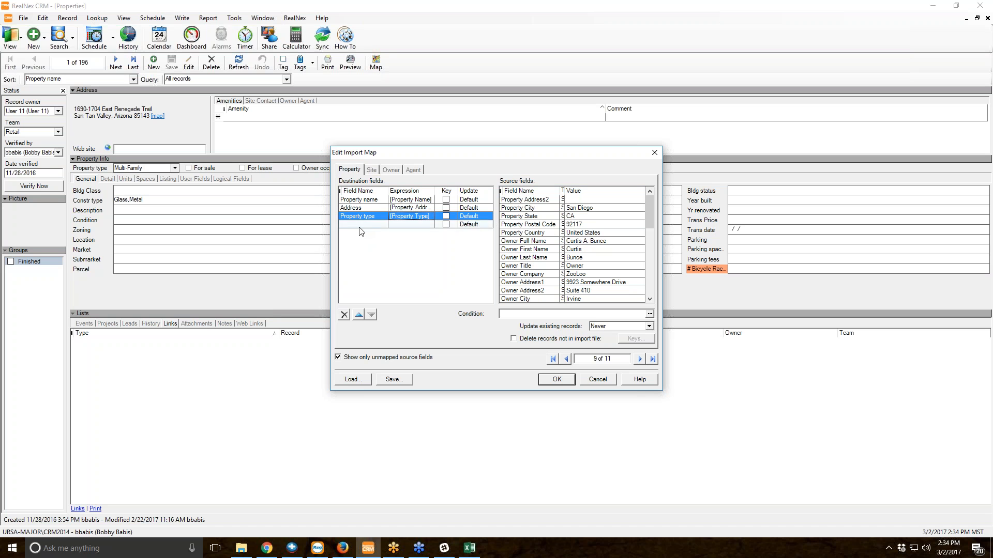
- Map Address 2 to the Property Address2 source field and City to the Property City source field
{"action": "left_click", "coordinate": [359, 225]}
{"action": "type", "text": "Add"}
{"action": "key", "text": "Down"}
{"action": "key", "text": "Down"}
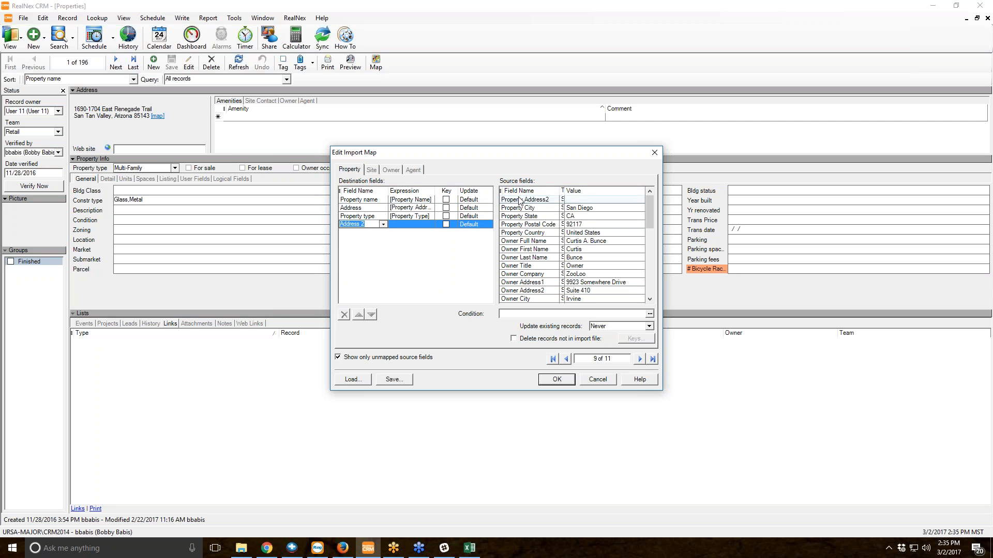
{"action": "key", "text": "Return"}
{"action": "type", "text": "Ci"}
{"action": "key", "text": "Return"}
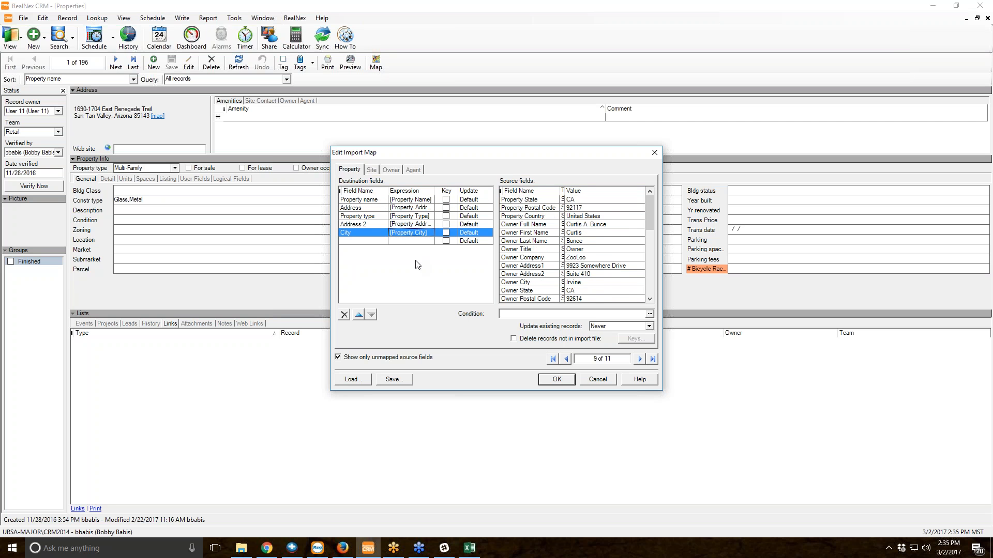
- Map the Acres source field to the Acres destination field in a new mapping row
{"action": "scroll", "coordinate": [569, 263], "scroll_direction": "down", "scroll_amount": 2}
{"action": "scroll", "coordinate": [572, 261], "scroll_direction": "up", "scroll_amount": 2}
{"action": "scroll", "coordinate": [525, 228], "scroll_direction": "down", "scroll_amount": 3}
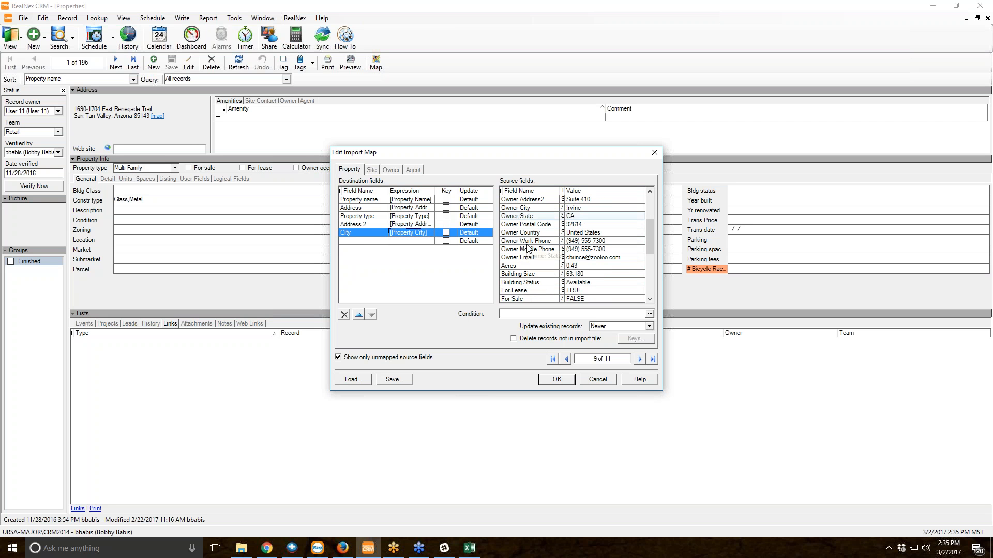
{"action": "left_click", "coordinate": [528, 264]}
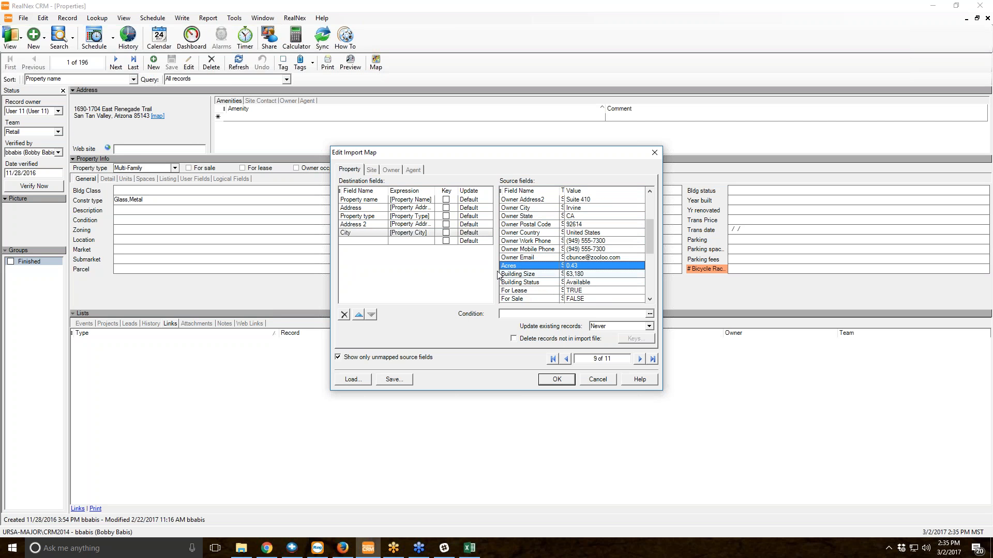
{"action": "left_click", "coordinate": [359, 240]}
{"action": "type", "text": "Acres"}
{"action": "left_click", "coordinate": [536, 267]}
{"action": "left_click_drag", "start_coordinate": [537, 271], "coordinate": [412, 241]}
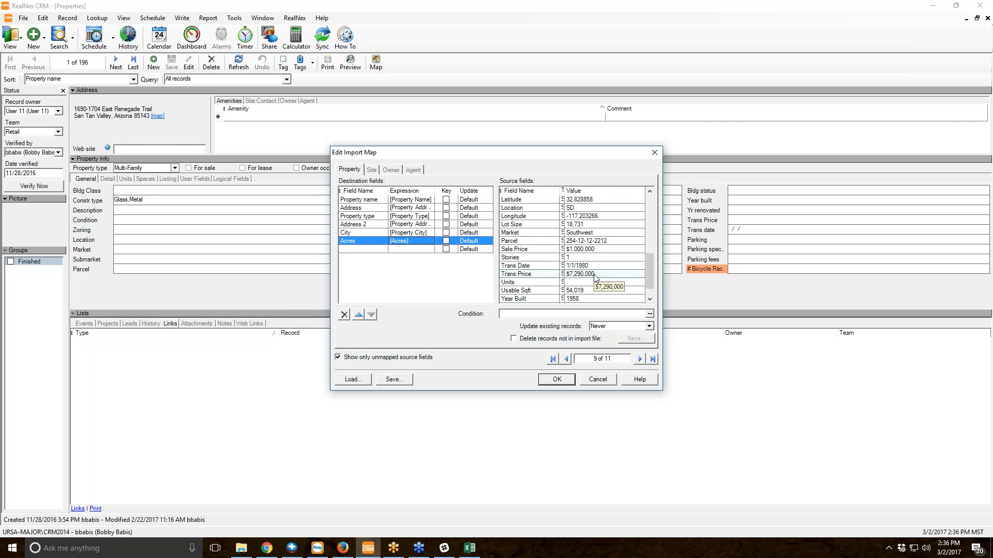
- Discard the import map and cancel the property file import
{"action": "left_click", "coordinate": [597, 379]}
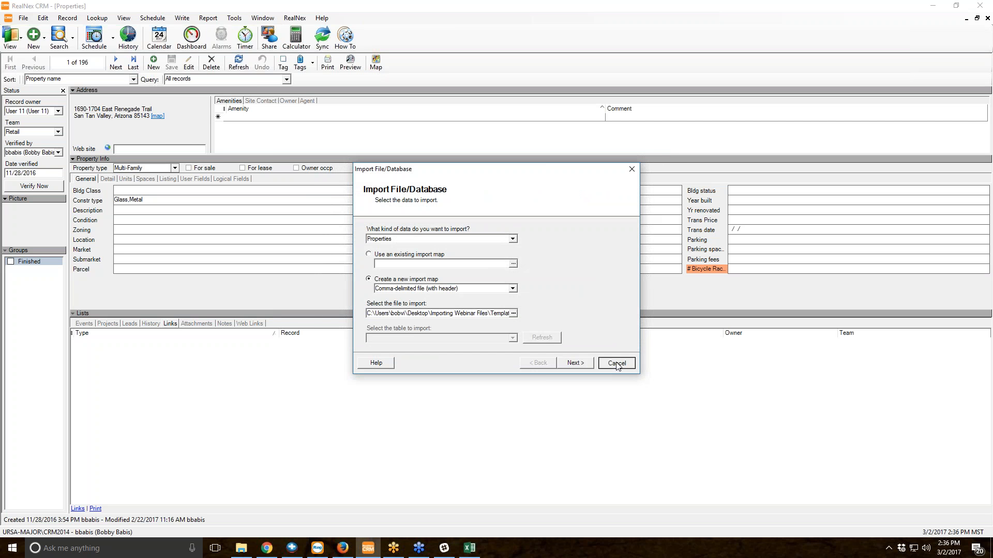
{"action": "left_click", "coordinate": [616, 363]}
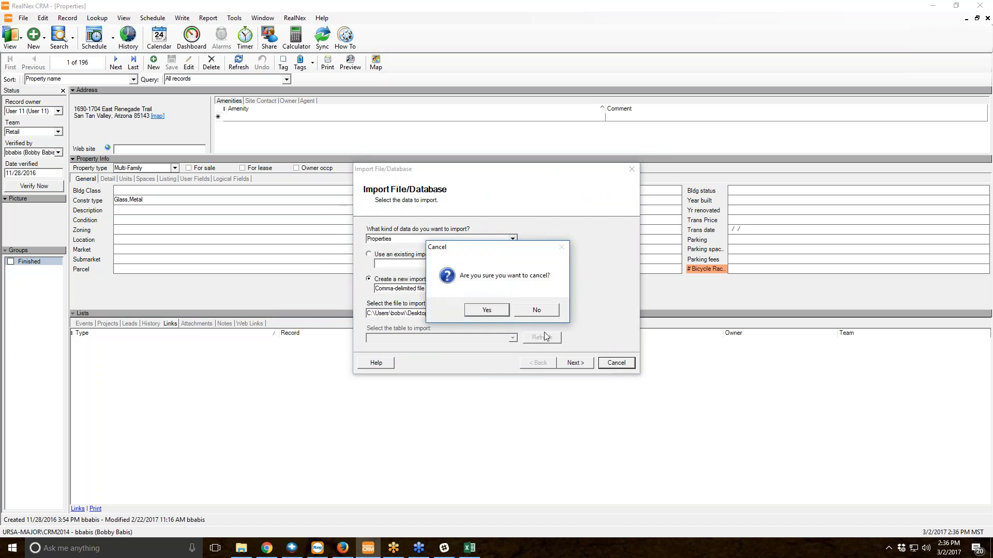
{"action": "left_click", "coordinate": [499, 312]}
- Open Template - Properties - Commonly Used Fields.csv from the Importing Webinar Files folder in Excel
{"action": "mouse_move", "coordinate": [473, 548]}
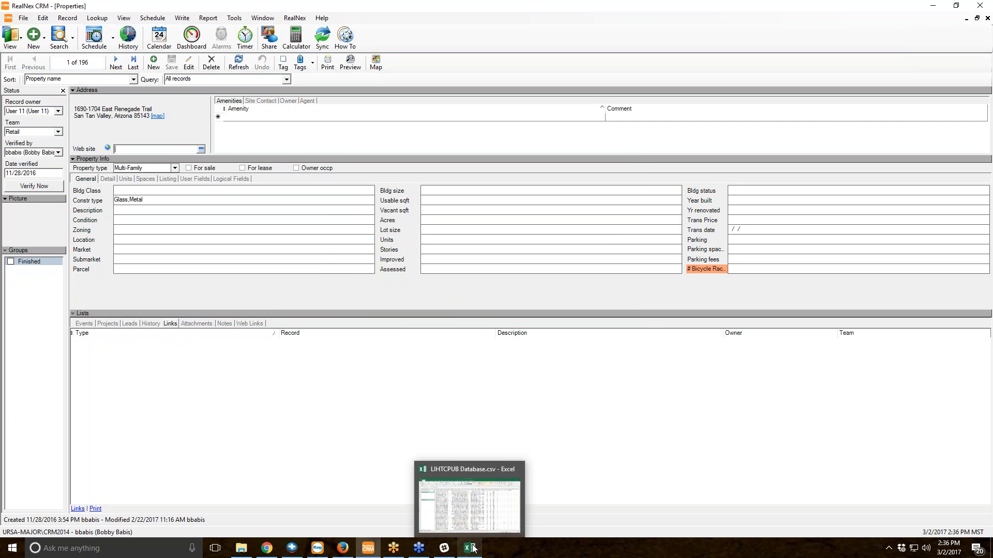
{"action": "left_click", "coordinate": [474, 548]}
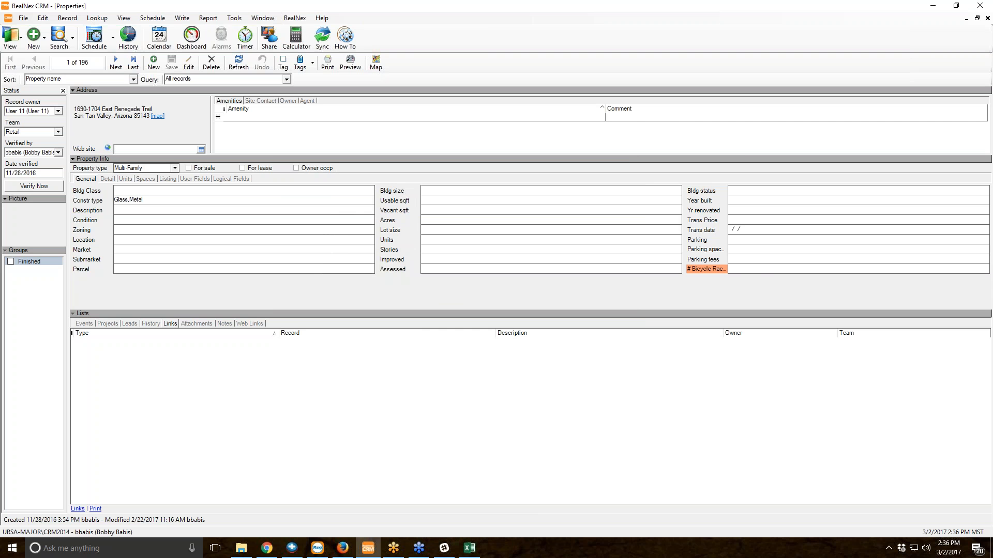
{"action": "left_click", "coordinate": [241, 548]}
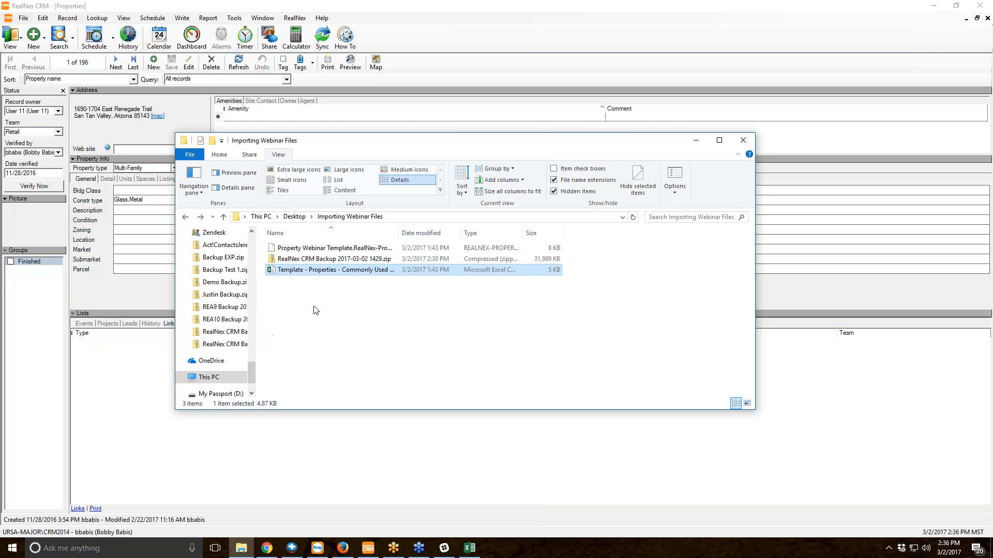
{"action": "double_click", "coordinate": [317, 274]}
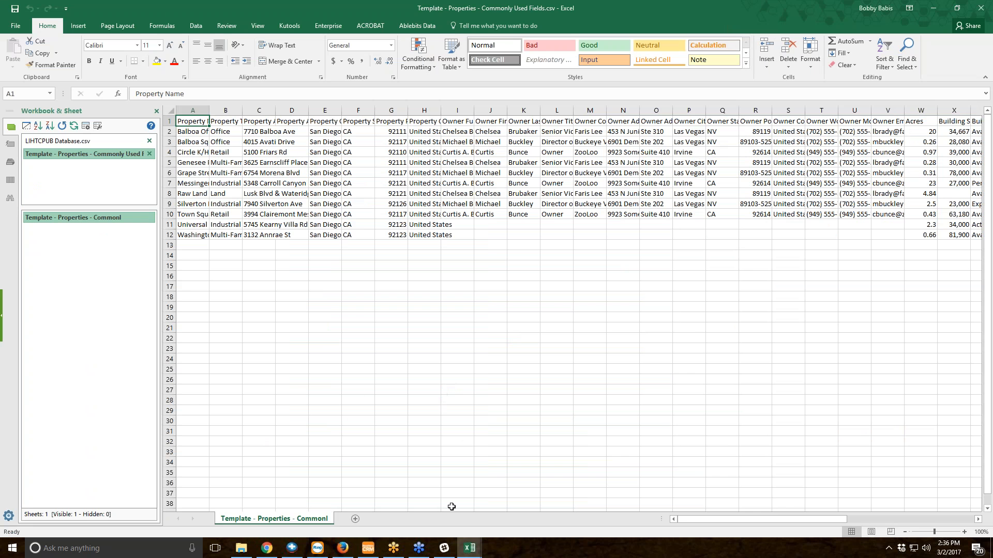
- Try to replace all $ characters in the Trans Price column with nothing, and widen the column to show its full values
{"action": "left_click_drag", "start_coordinate": [693, 517], "coordinate": [812, 515]}
{"action": "left_click", "coordinate": [827, 110]}
{"action": "key", "text": "ctrl+f"}
{"action": "left_click", "coordinate": [330, 346]}
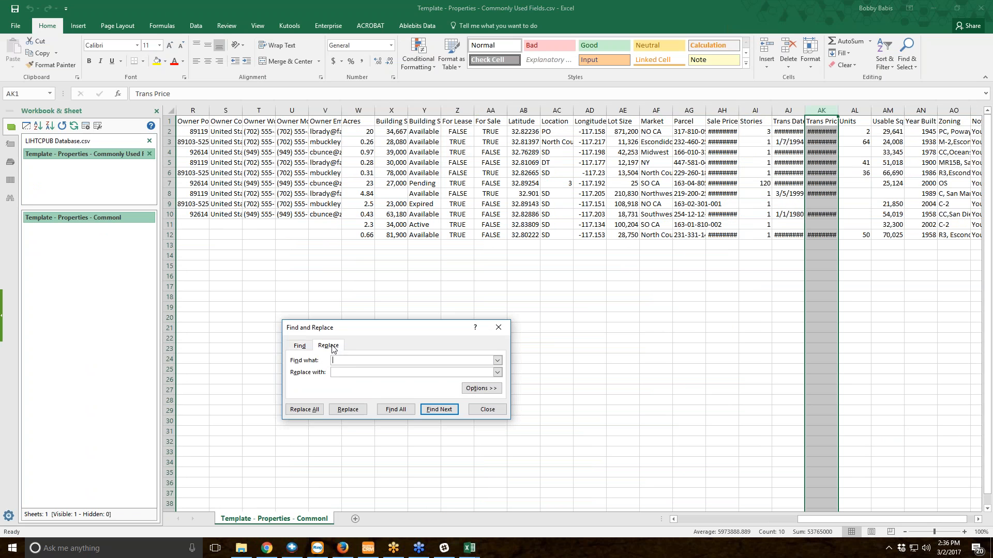
{"action": "type", "text": "$"}
{"action": "key", "text": "Tab"}
{"action": "left_click", "coordinate": [302, 411]}
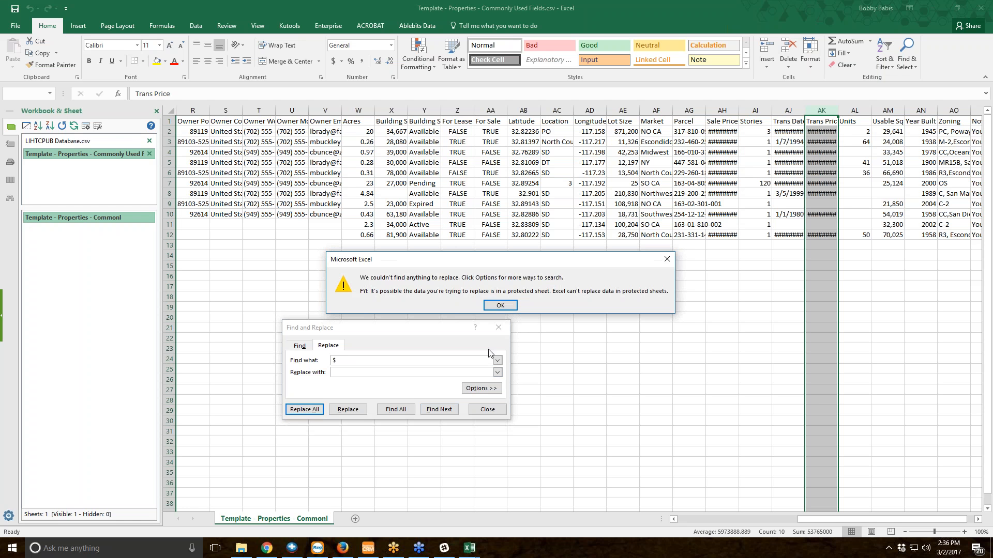
{"action": "left_click", "coordinate": [500, 306]}
{"action": "left_click_drag", "start_coordinate": [838, 111], "coordinate": [865, 111]}
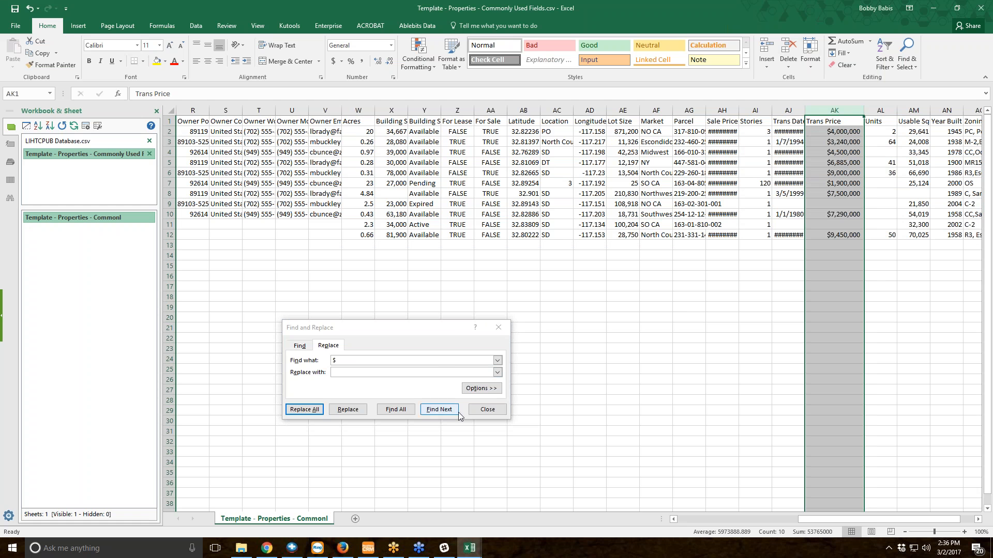
{"action": "left_click", "coordinate": [492, 411]}
- Format the Trans Price column as Number with 0 decimal places and no thousands separator
{"action": "right_click", "coordinate": [836, 110]}
{"action": "left_click", "coordinate": [872, 222]}
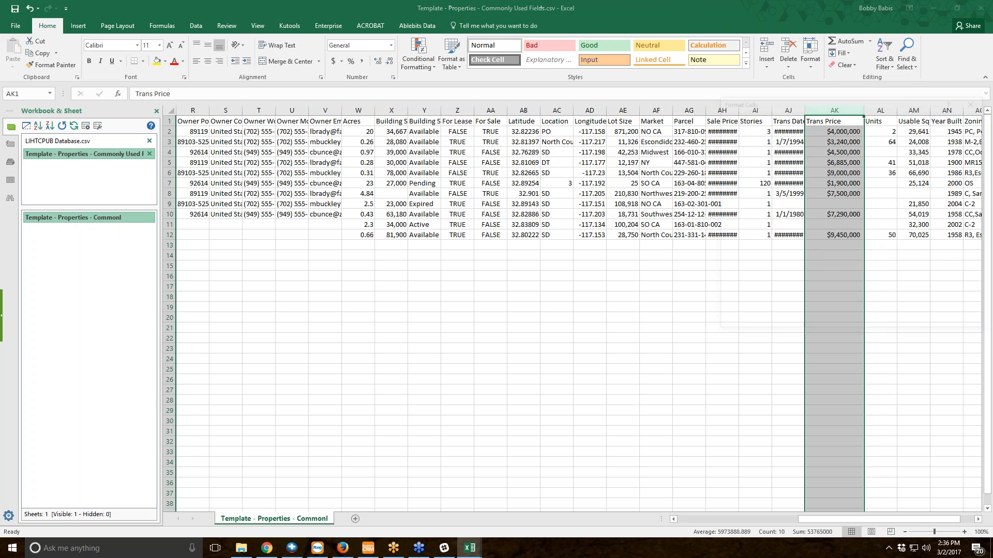
{"action": "left_click", "coordinate": [753, 148]}
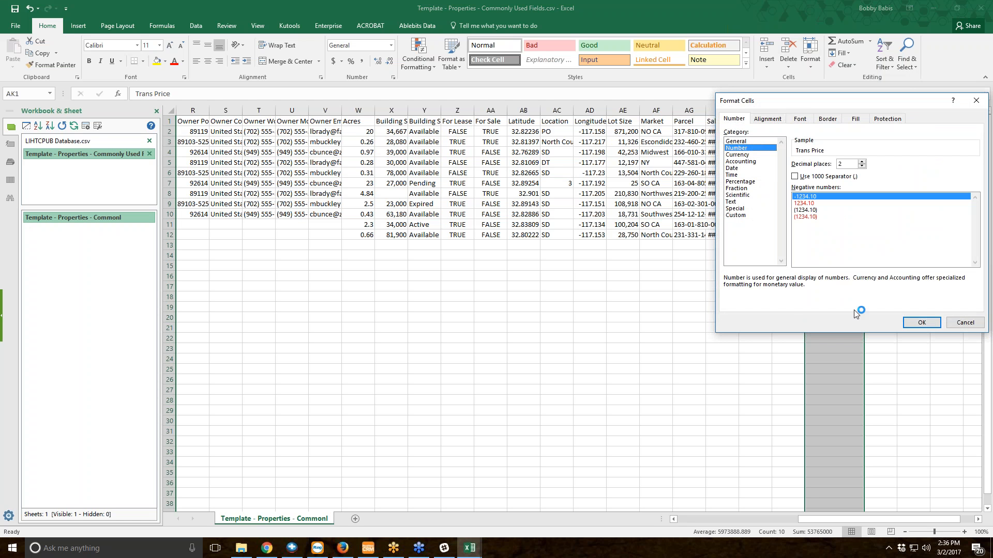
{"action": "double_click", "coordinate": [862, 166]}
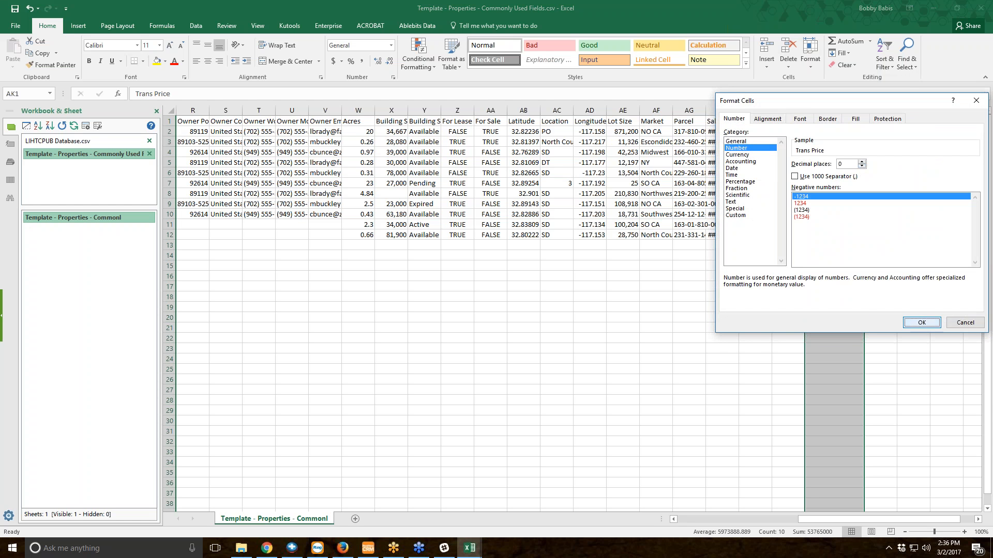
{"action": "left_click", "coordinate": [921, 323]}
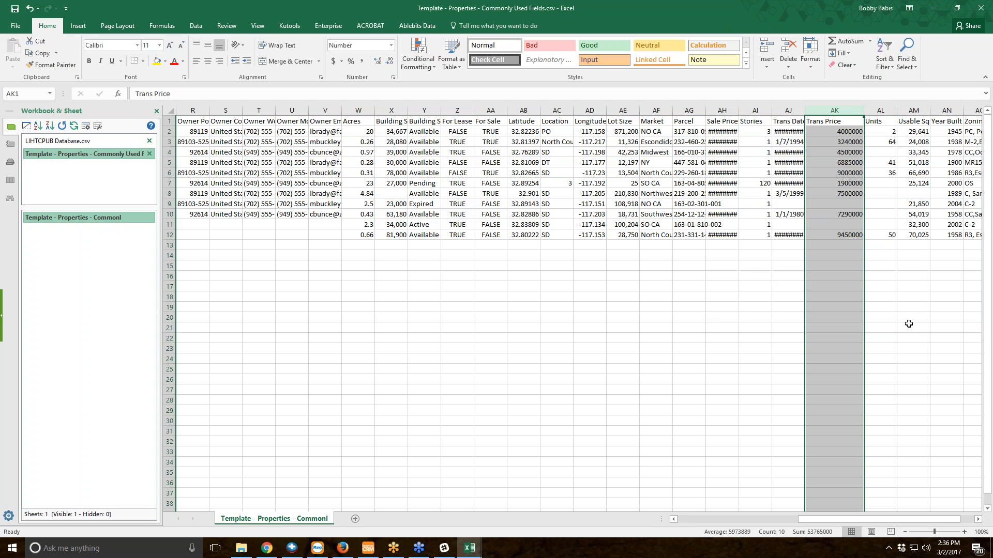
{"action": "right_click", "coordinate": [845, 110]}
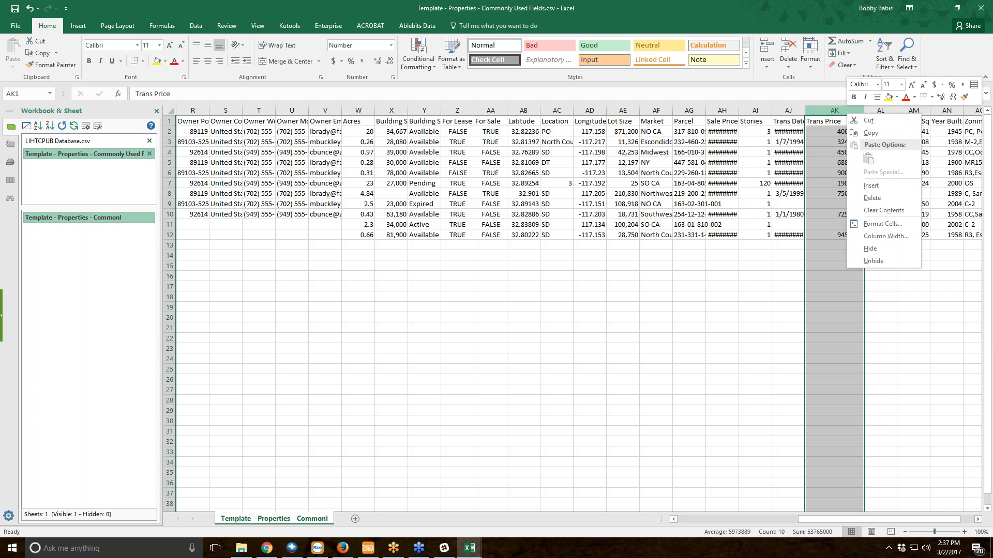
{"action": "left_click", "coordinate": [879, 224]}
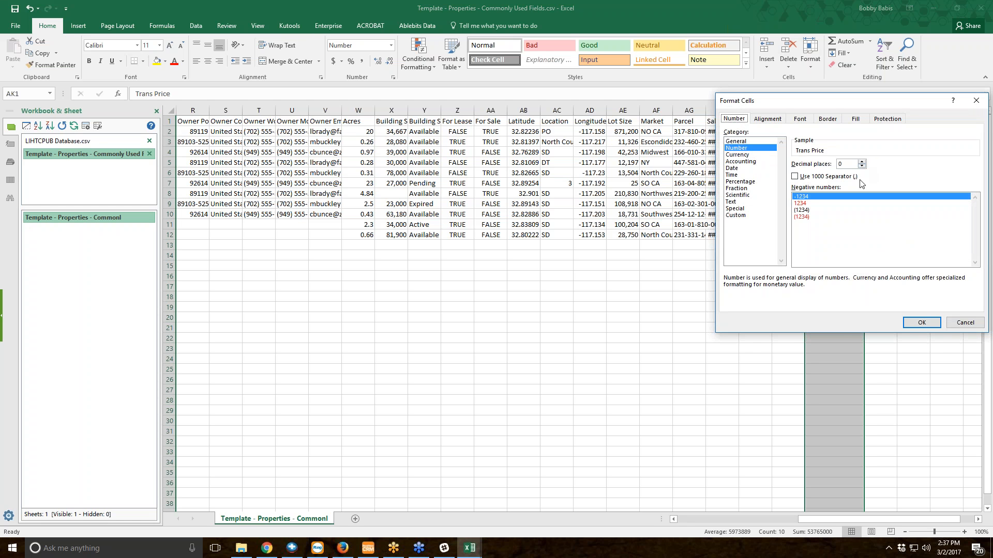
{"action": "left_click", "coordinate": [912, 319]}
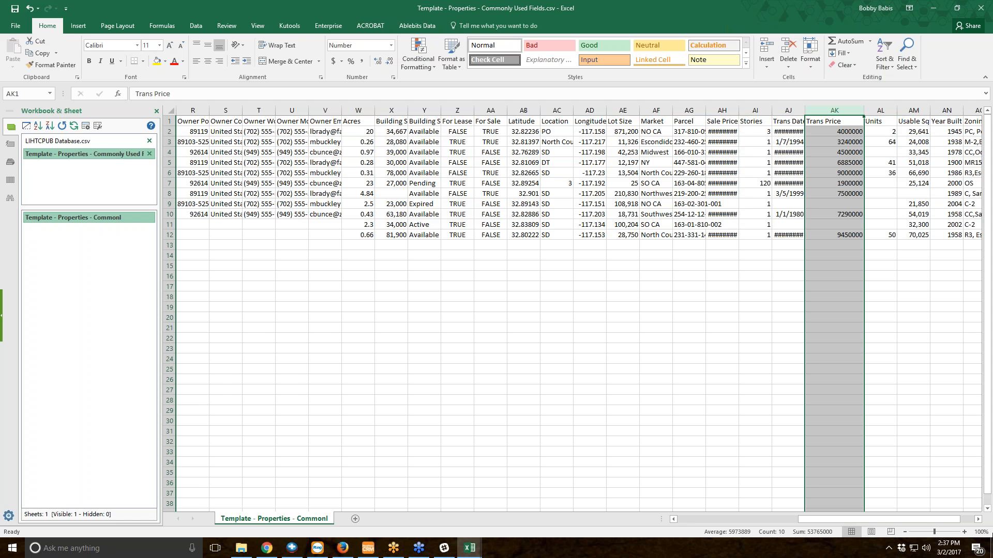
- Format the Sale Price column as Number with 0 decimal places and no thousands separator
{"action": "left_click", "coordinate": [962, 522]}
{"action": "left_click_drag", "start_coordinate": [963, 522], "coordinate": [935, 523]}
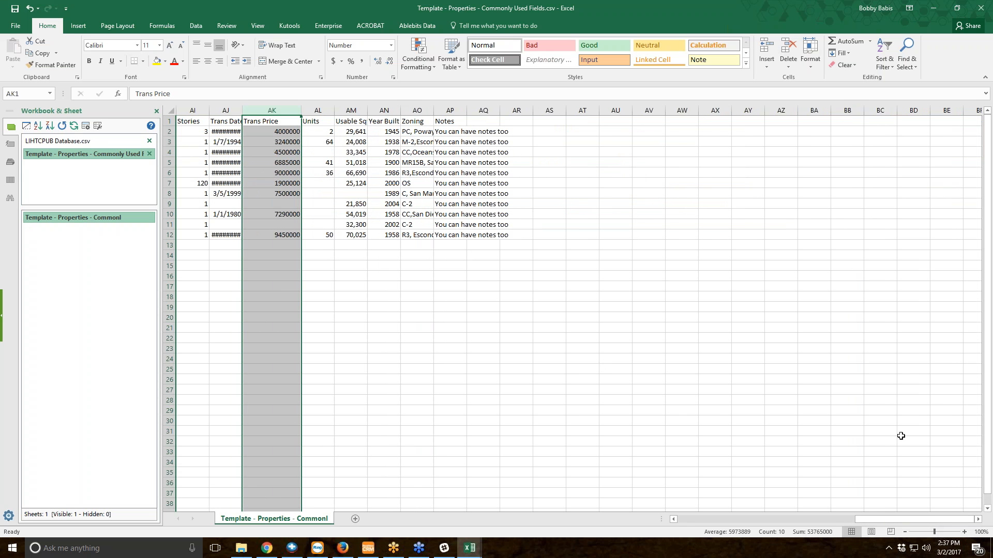
{"action": "left_click_drag", "start_coordinate": [891, 522], "coordinate": [846, 519]}
{"action": "right_click", "coordinate": [458, 110]}
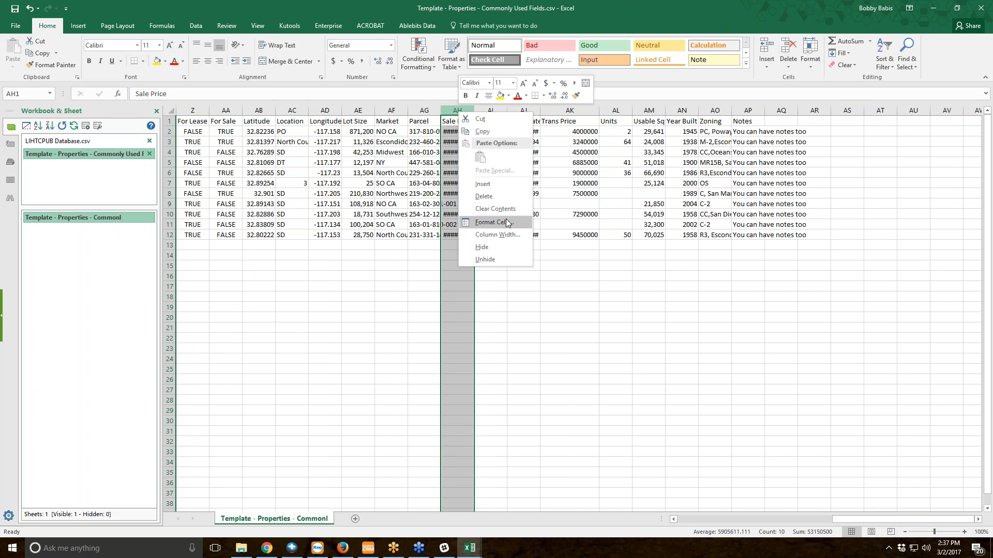
{"action": "left_click", "coordinate": [507, 225]}
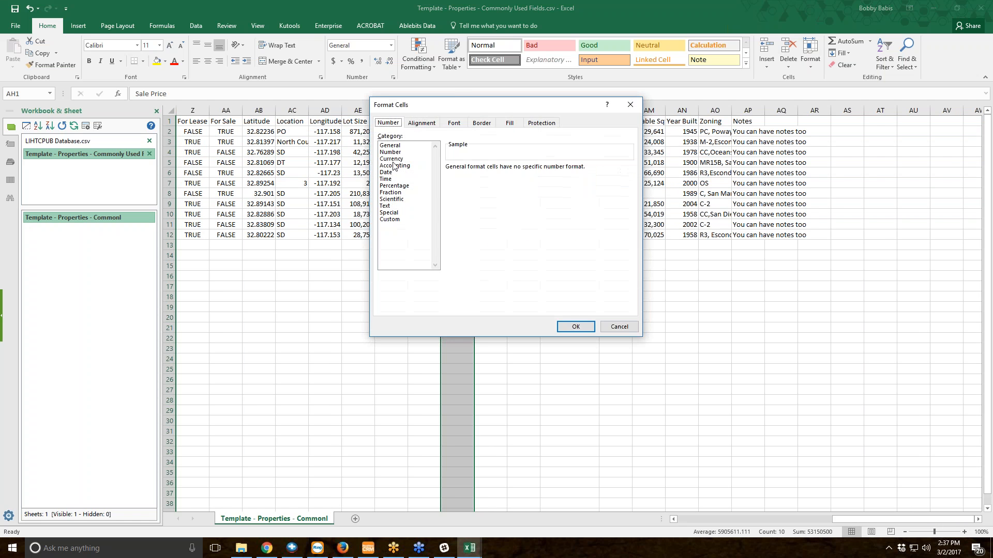
{"action": "left_click", "coordinate": [395, 152]}
{"action": "left_click", "coordinate": [516, 171]}
{"action": "left_click", "coordinate": [516, 171]}
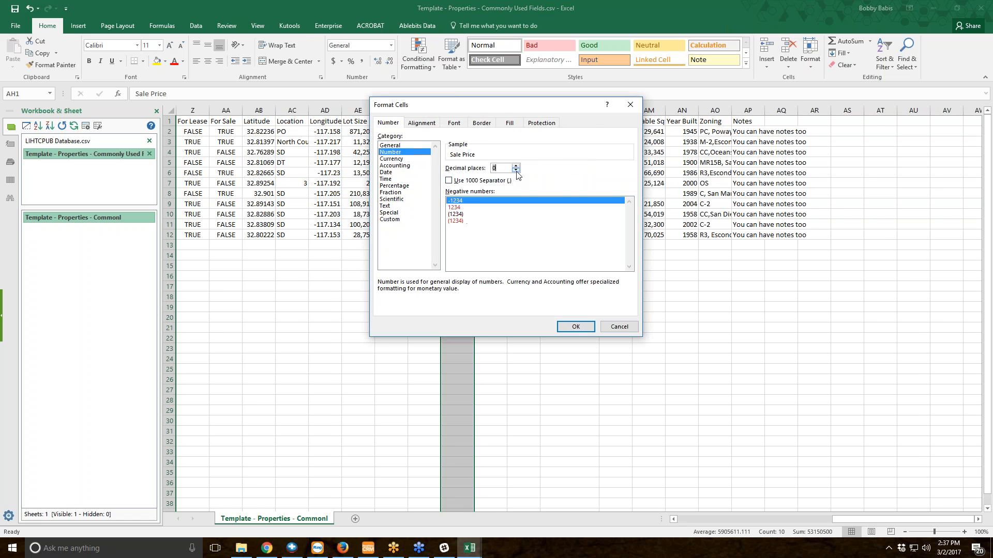
{"action": "left_click", "coordinate": [576, 327]}
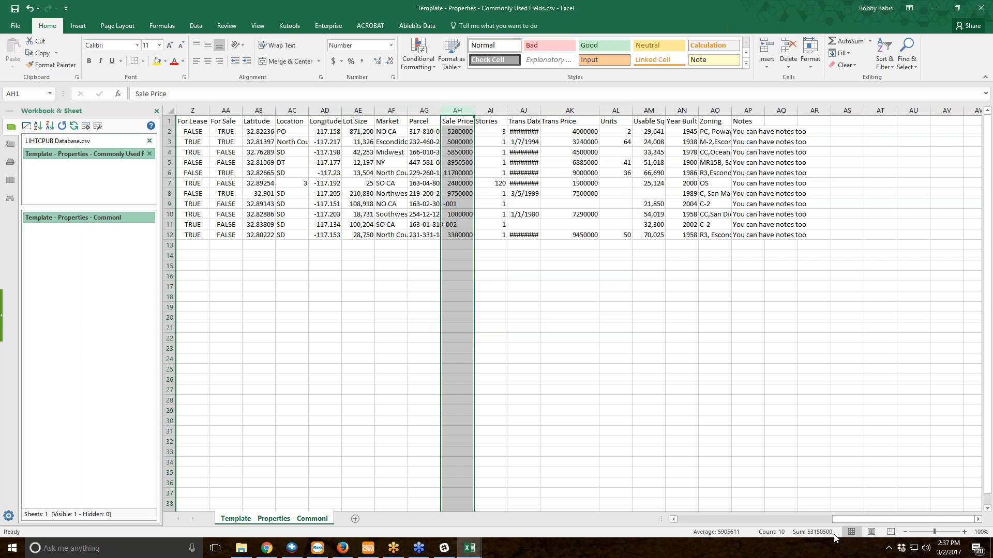
- Append SF to the Lot Size value of the first property row, in cell AE2
{"action": "left_click_drag", "start_coordinate": [857, 521], "coordinate": [728, 519]}
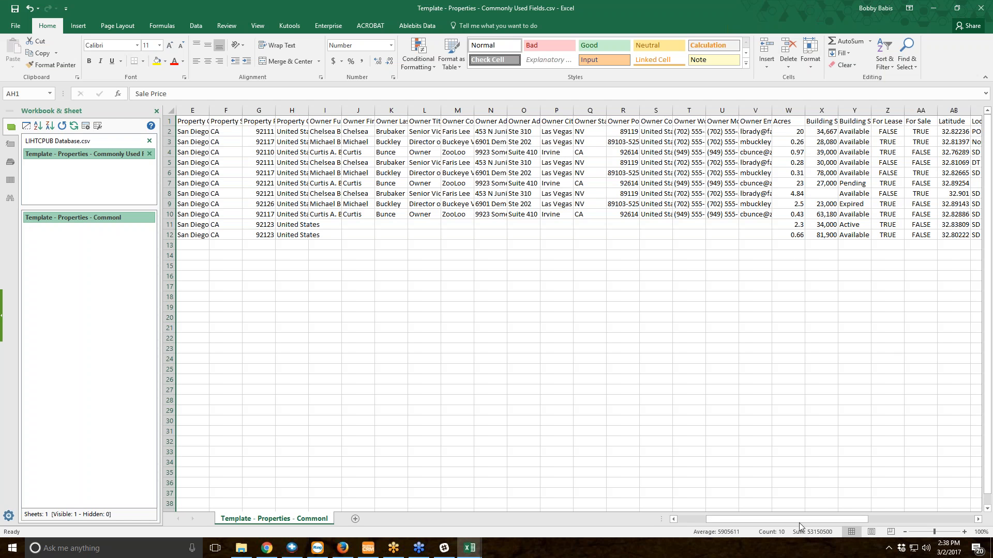
{"action": "left_click_drag", "start_coordinate": [802, 521], "coordinate": [871, 521]}
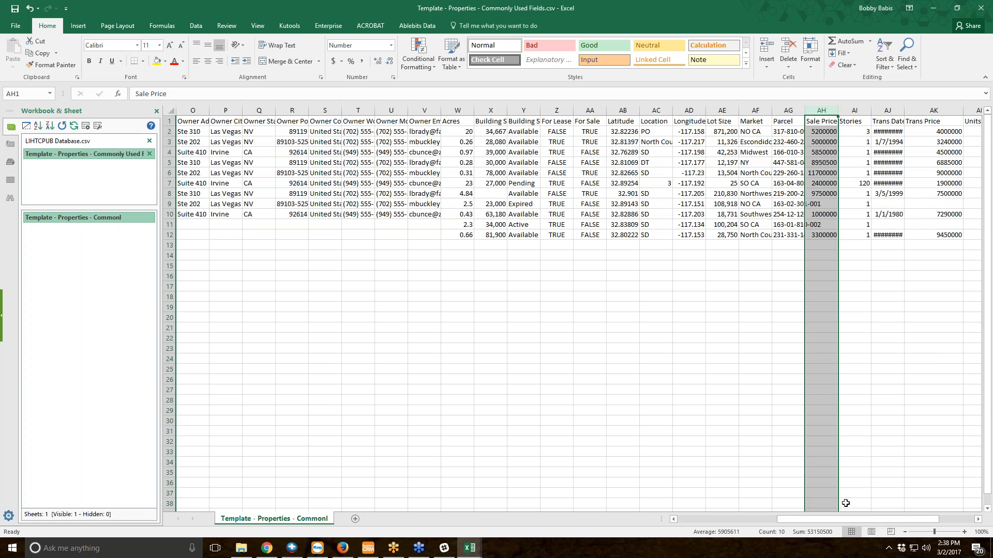
{"action": "left_click", "coordinate": [719, 132]}
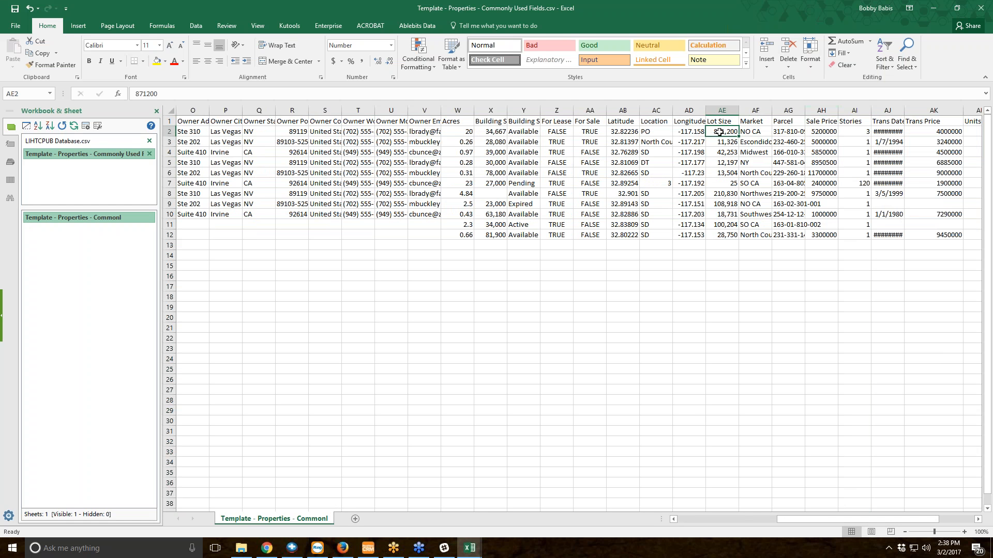
{"action": "key", "text": "F2"}
{"action": "type", "text": "SF"}
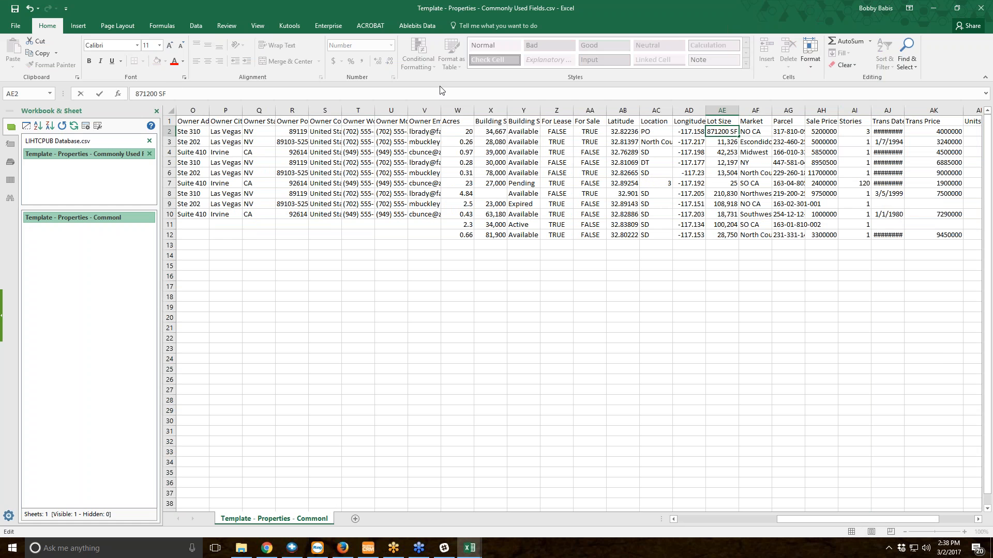
{"action": "key", "text": "Return"}
- Remove the SF suffix from the Lot Size value in cell AE2
{"action": "key", "text": "F2"}
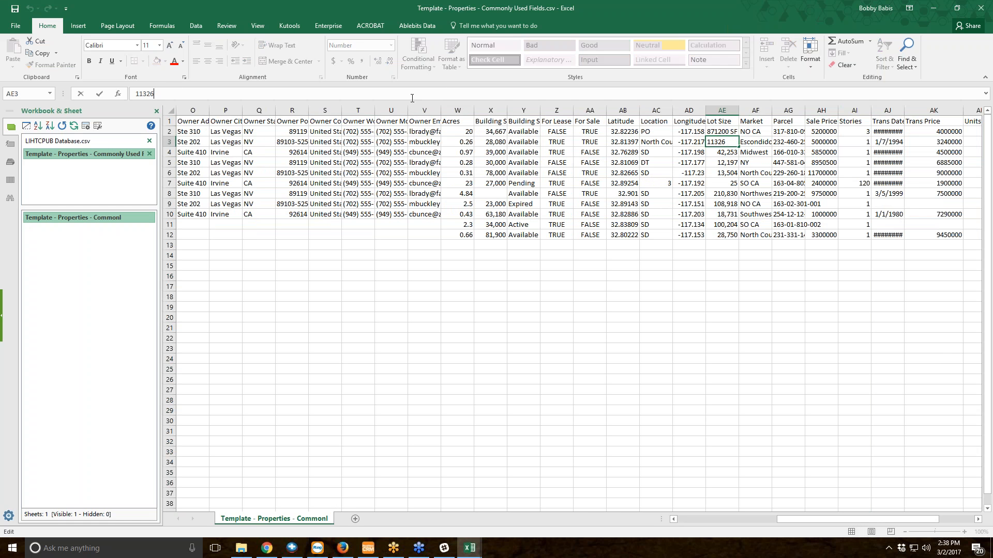
{"action": "key", "text": "Escape"}
{"action": "key", "text": "Up"}
{"action": "key", "text": "F2"}
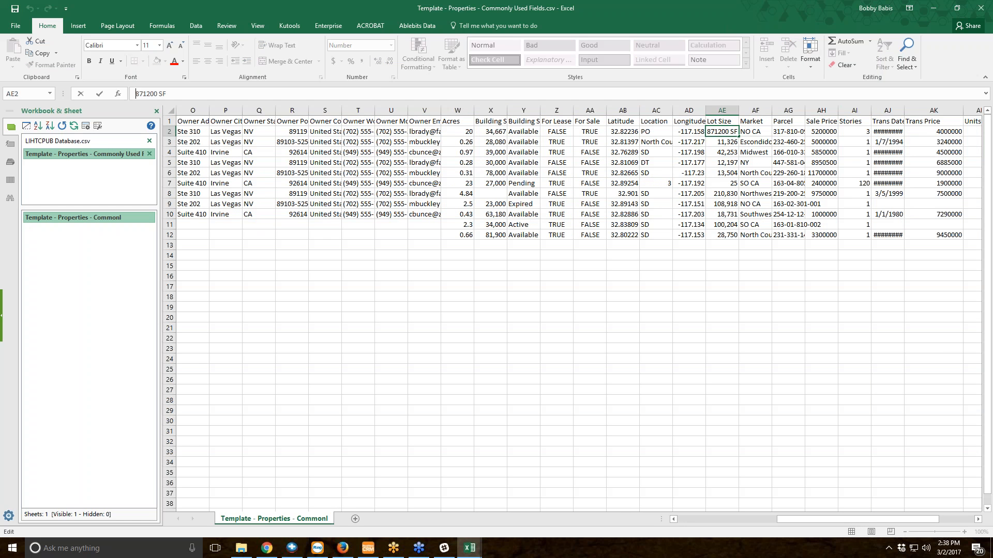
{"action": "key", "text": "BackSpace"}
{"action": "key", "text": "BackSpace"}
{"action": "key", "text": "BackSpace"}
{"action": "left_click", "coordinate": [776, 186]}
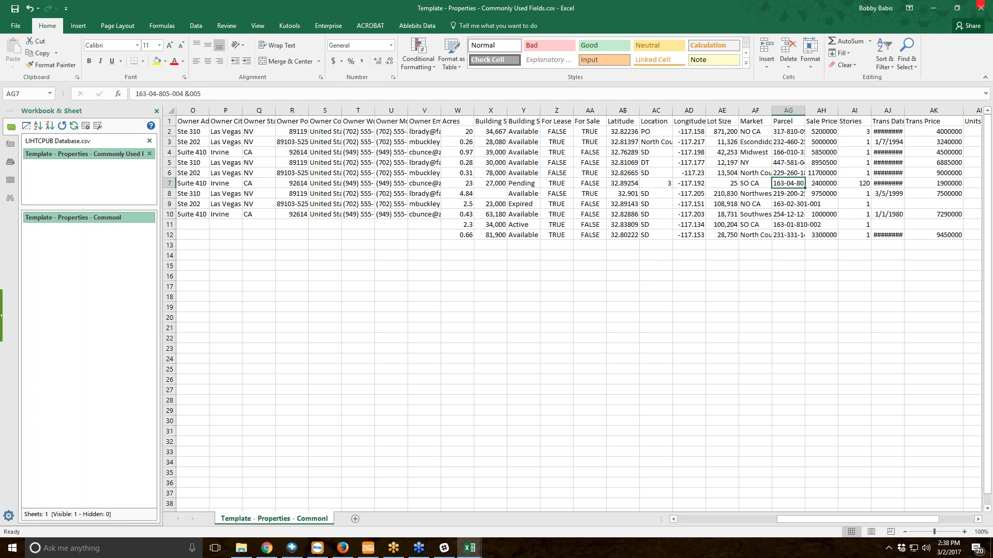
- Save the template in CSV format, and close both the template and LIHTCPUB Database.csv
{"action": "key", "text": "ctrl+s"}
{"action": "left_click", "coordinate": [457, 306]}
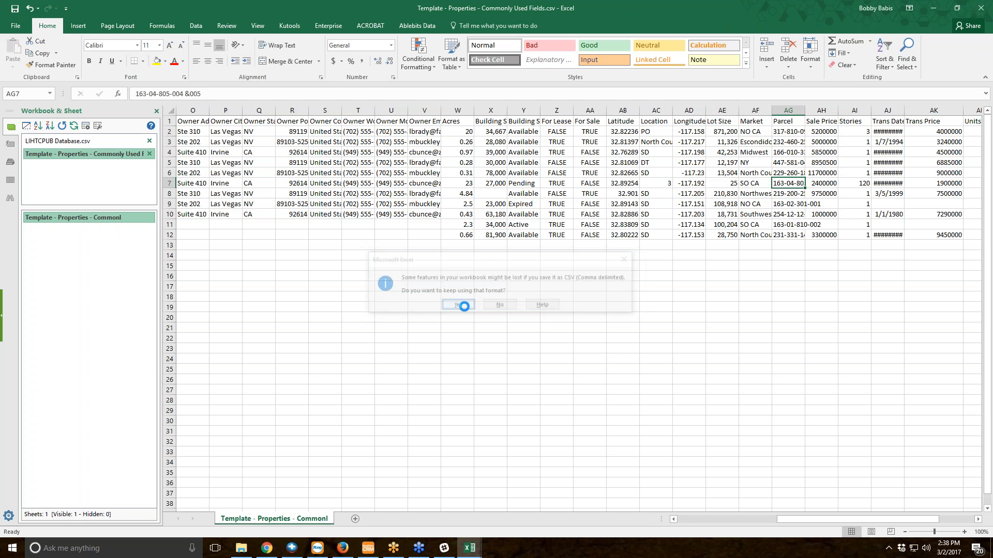
{"action": "left_click", "coordinate": [980, 8]}
{"action": "left_click", "coordinate": [502, 287]}
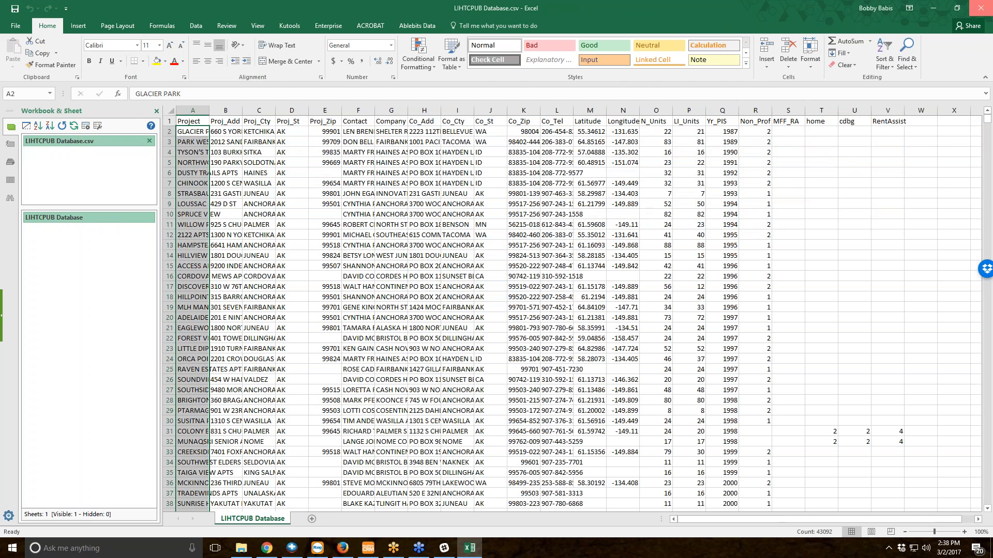
{"action": "left_click", "coordinate": [980, 7]}
- Start a new file import in RealNex CRM with Properties as the data type and an existing import map as the source
{"action": "left_click", "coordinate": [23, 18]}
{"action": "mouse_move", "coordinate": [42, 56]}
{"action": "left_click", "coordinate": [134, 56]}
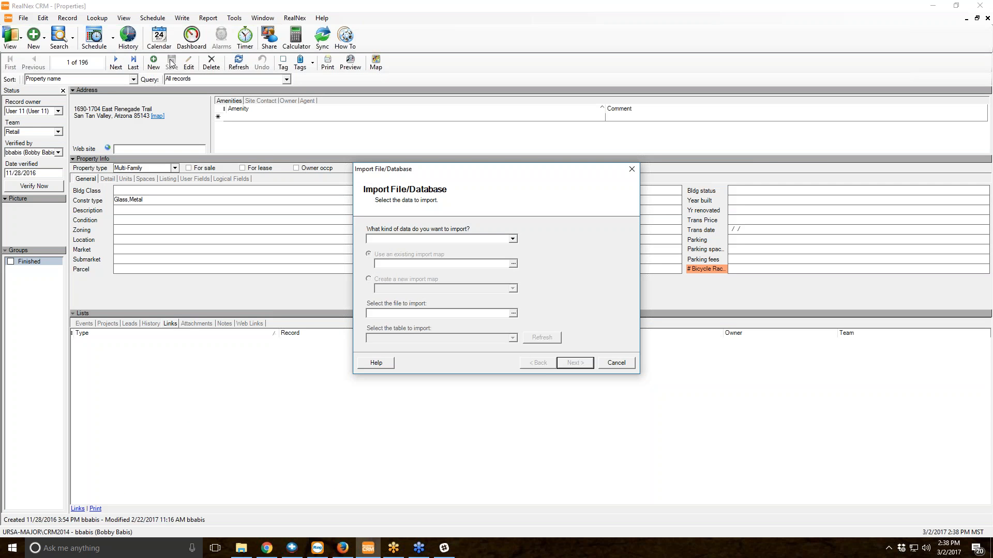
{"action": "type", "text": "Properties"}
{"action": "key", "text": "Tab"}
{"action": "key", "text": "Tab"}
- Load the import map Property Webinar Template.RealNex-Property-ImportMap from disk
{"action": "left_click", "coordinate": [512, 264]}
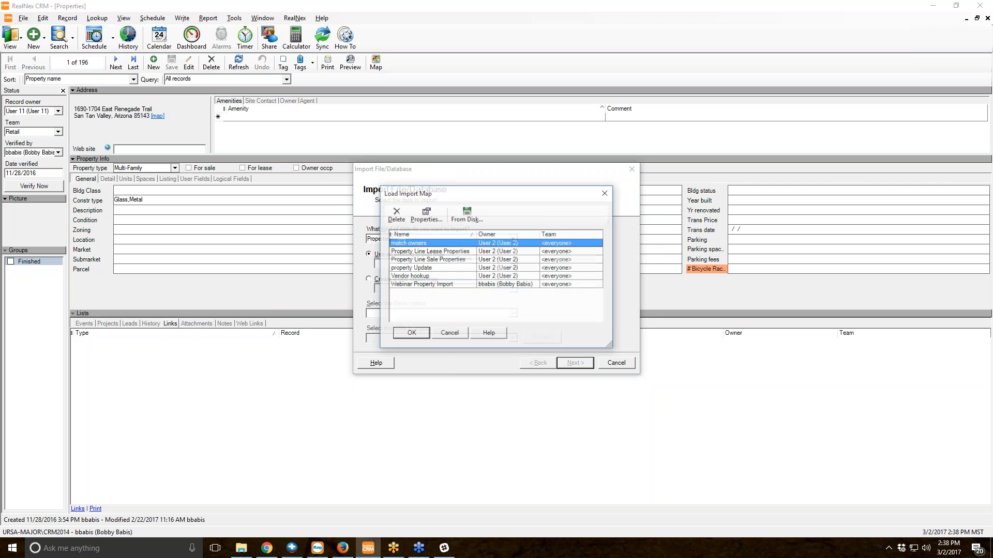
{"action": "left_click", "coordinate": [465, 334]}
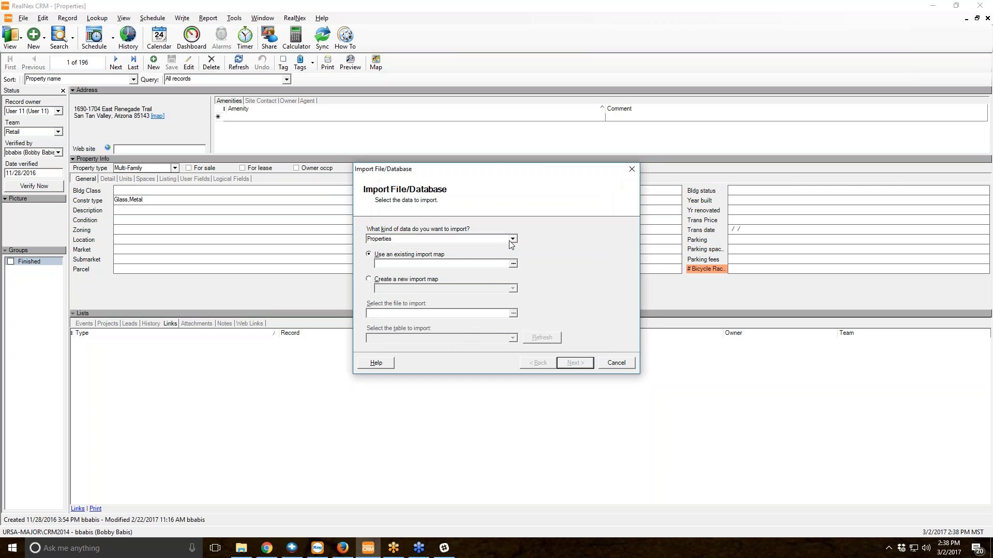
{"action": "left_click", "coordinate": [513, 264]}
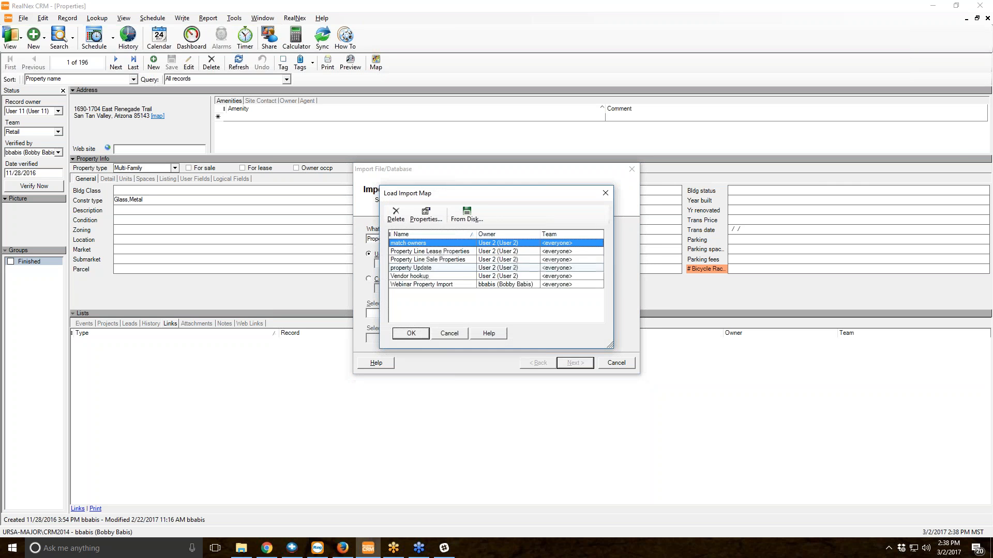
{"action": "left_click", "coordinate": [472, 218]}
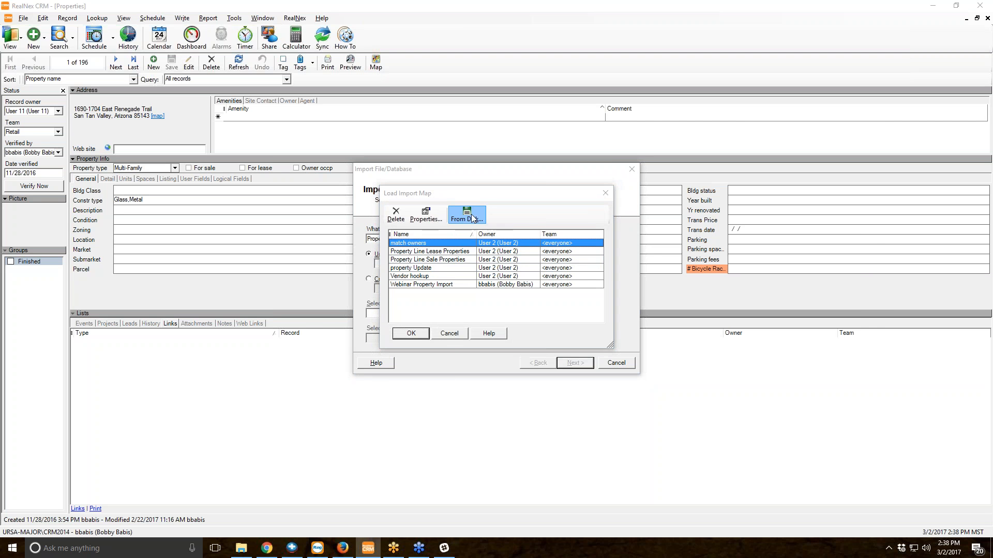
{"action": "double_click", "coordinate": [548, 274]}
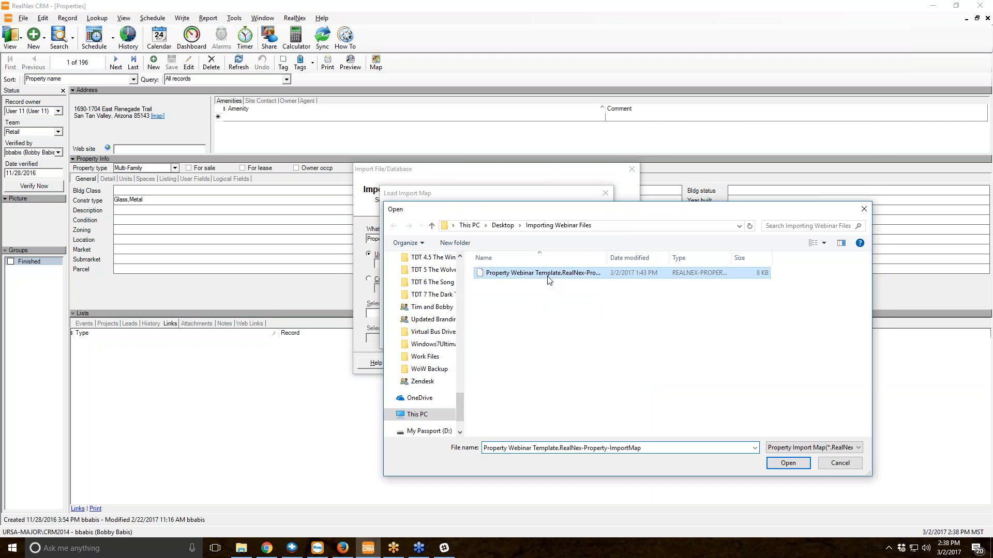
- Choose the Template - Properties - Commonly Used CSV as the file to import and continue to the import map preview
{"action": "left_click", "coordinate": [513, 313]}
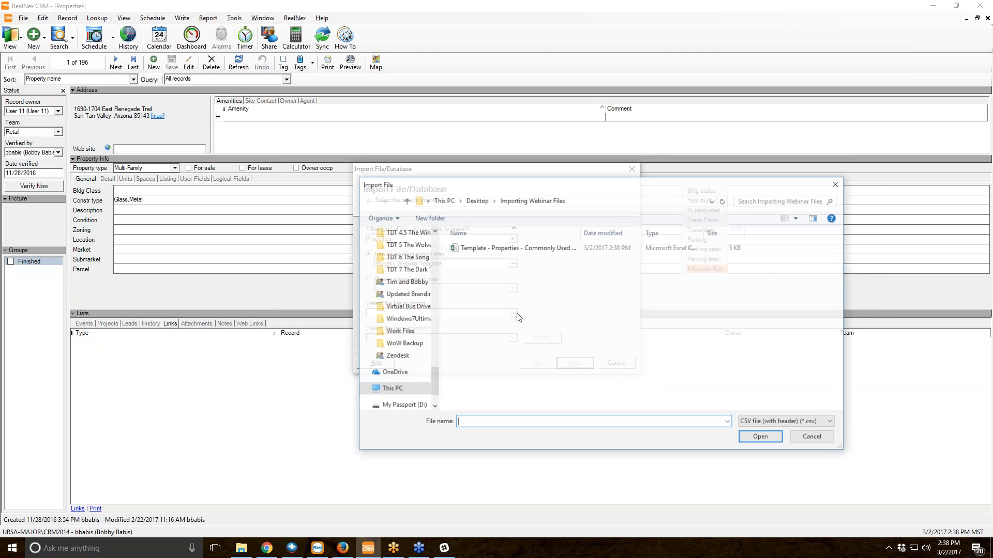
{"action": "left_click", "coordinate": [495, 251]}
{"action": "double_click", "coordinate": [496, 251]}
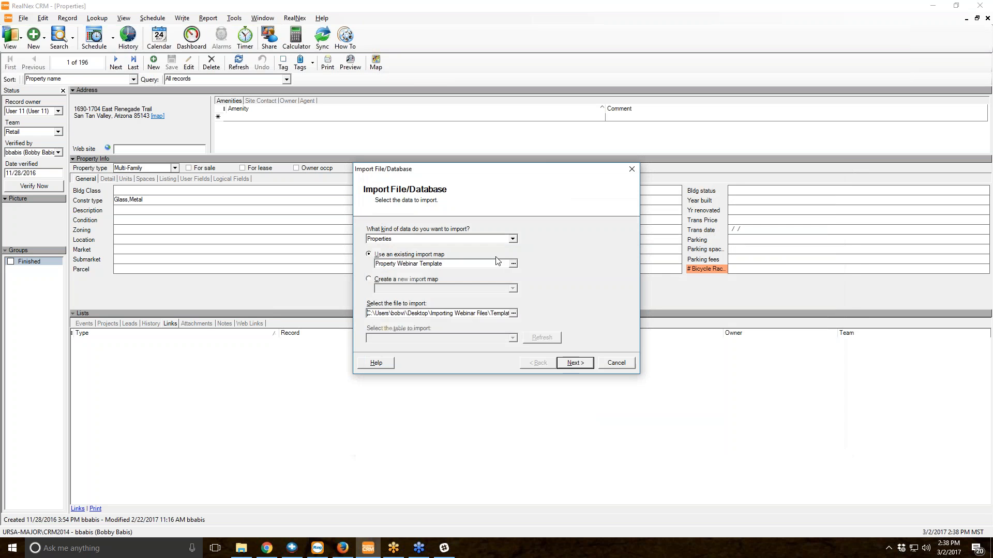
{"action": "left_click", "coordinate": [575, 362]}
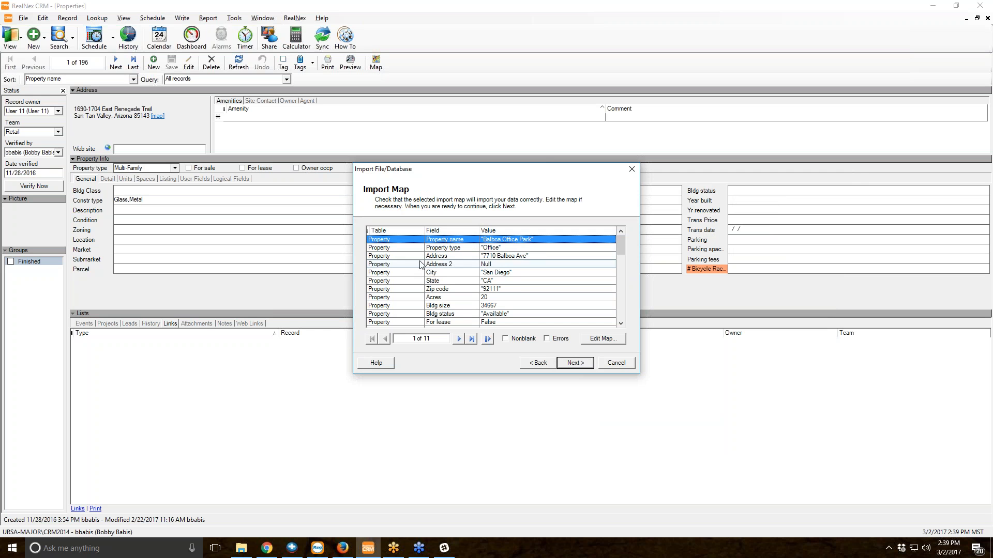
- Review the first record's mapped values in the preview and check it for mapping errors
{"action": "left_click_drag", "start_coordinate": [622, 251], "coordinate": [622, 321]}
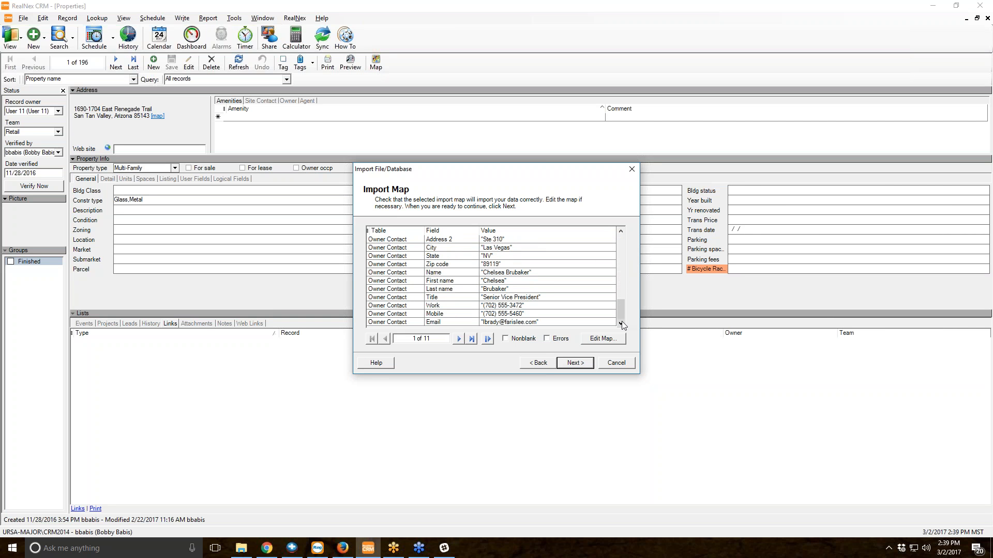
{"action": "left_click", "coordinate": [547, 339]}
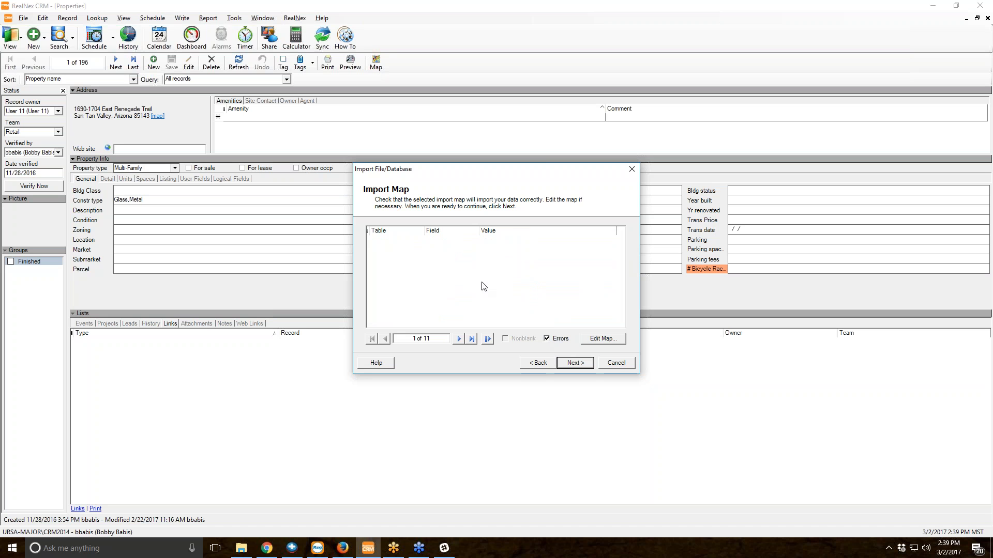
{"action": "left_click", "coordinate": [547, 339]}
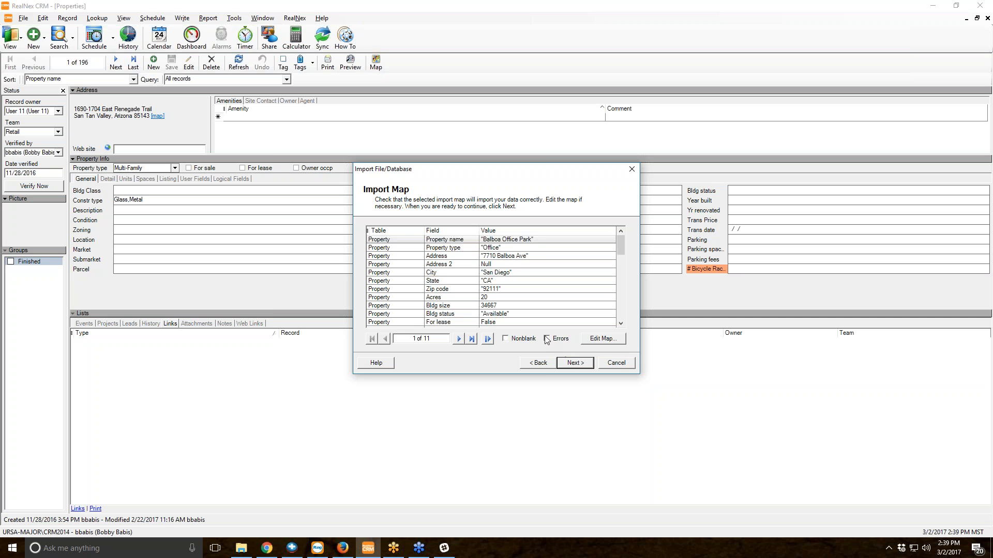
- Go through the remaining records in the import preview up to the last one, examining their mapped values
{"action": "left_click", "coordinate": [459, 339]}
{"action": "left_click", "coordinate": [459, 341]}
{"action": "left_click", "coordinate": [459, 342]}
{"action": "left_click", "coordinate": [459, 342]}
{"action": "left_click", "coordinate": [459, 342]}
{"action": "left_click", "coordinate": [459, 342]}
{"action": "left_click", "coordinate": [459, 342]}
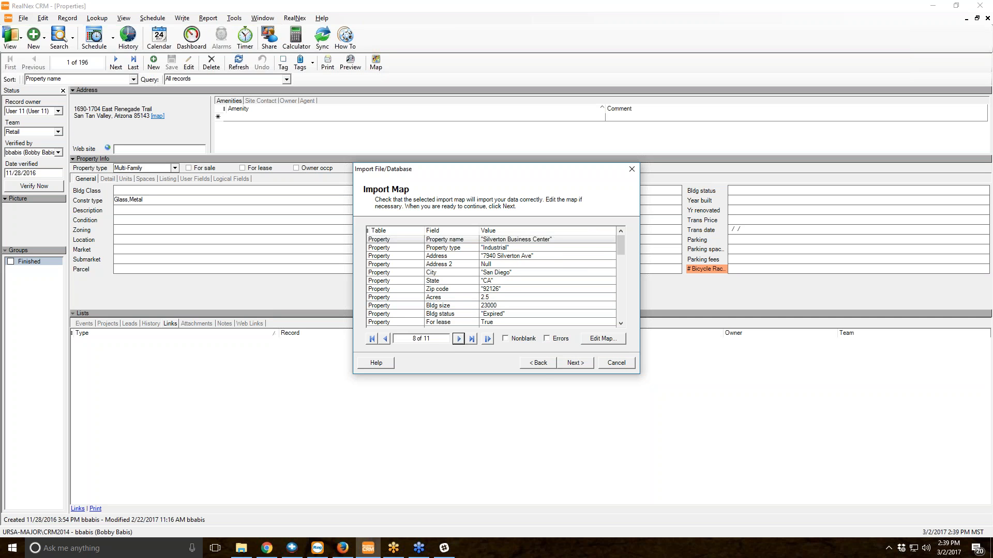
{"action": "scroll", "coordinate": [483, 291], "scroll_direction": "down", "scroll_amount": 5}
{"action": "scroll", "coordinate": [483, 291], "scroll_direction": "down", "scroll_amount": 2}
{"action": "left_click", "coordinate": [459, 339]}
{"action": "left_click", "coordinate": [458, 340]}
{"action": "left_click", "coordinate": [458, 339]}
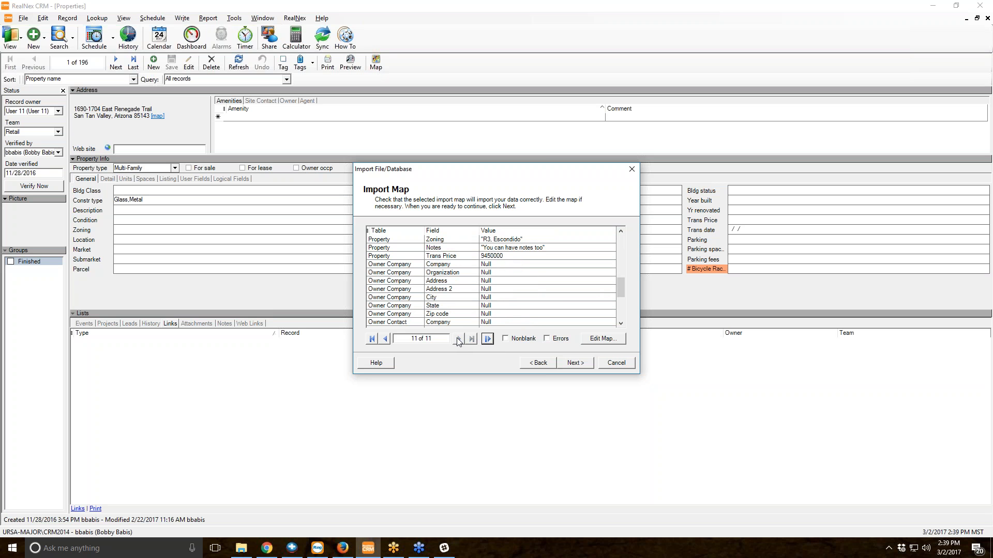
- Edit the import map and add a Web page destination field to Owner Company, mapped to the Notes source field
{"action": "left_click", "coordinate": [601, 338]}
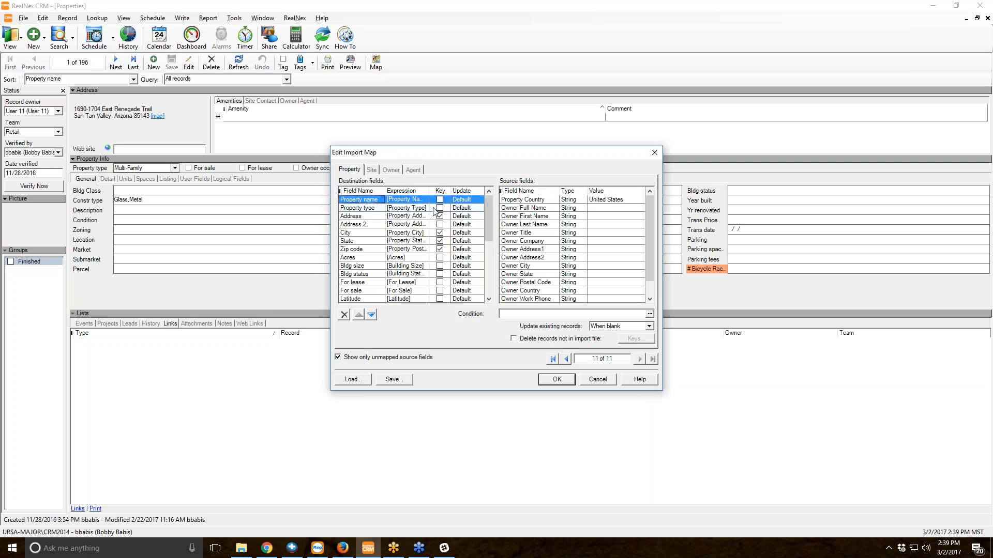
{"action": "left_click", "coordinate": [392, 170]}
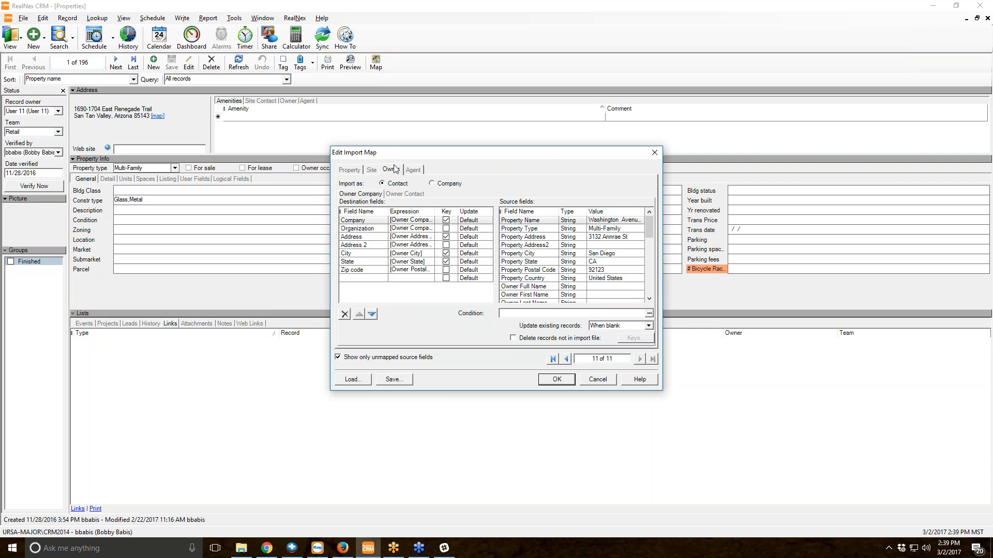
{"action": "left_click", "coordinate": [375, 270]}
{"action": "left_click", "coordinate": [383, 270]}
{"action": "left_click", "coordinate": [382, 270]}
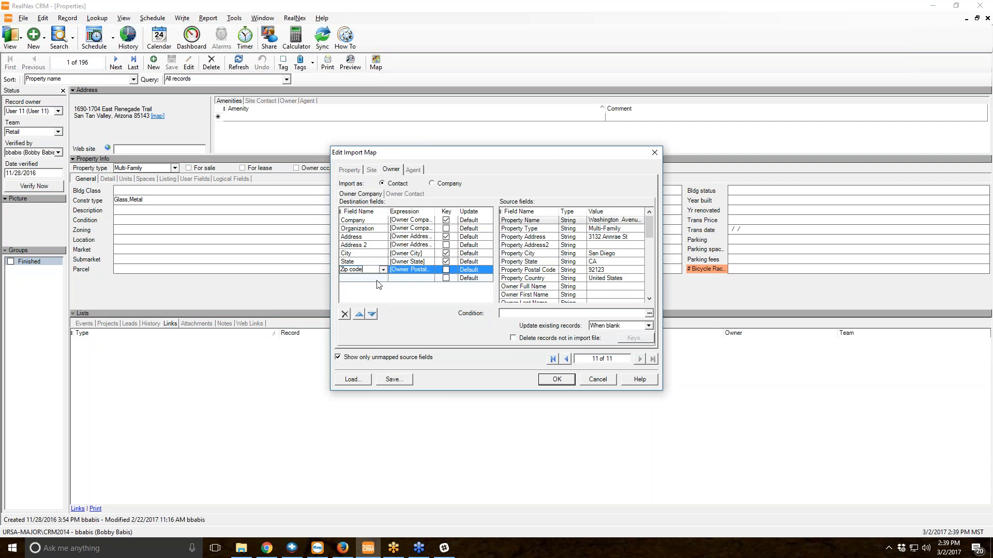
{"action": "left_click", "coordinate": [376, 279]}
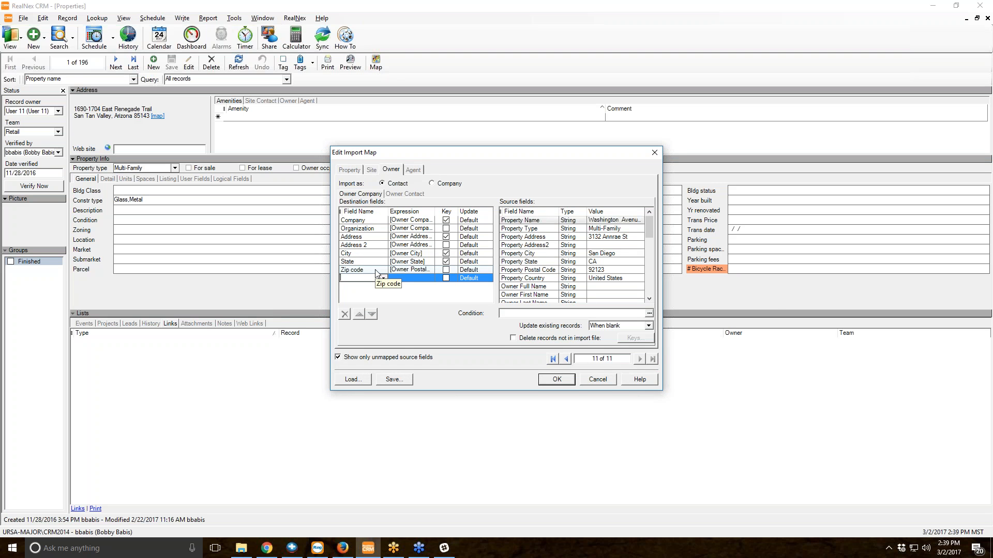
{"action": "type", "text": "Web page"}
{"action": "left_click", "coordinate": [522, 262]}
{"action": "left_click_drag", "start_coordinate": [645, 231], "coordinate": [638, 295]}
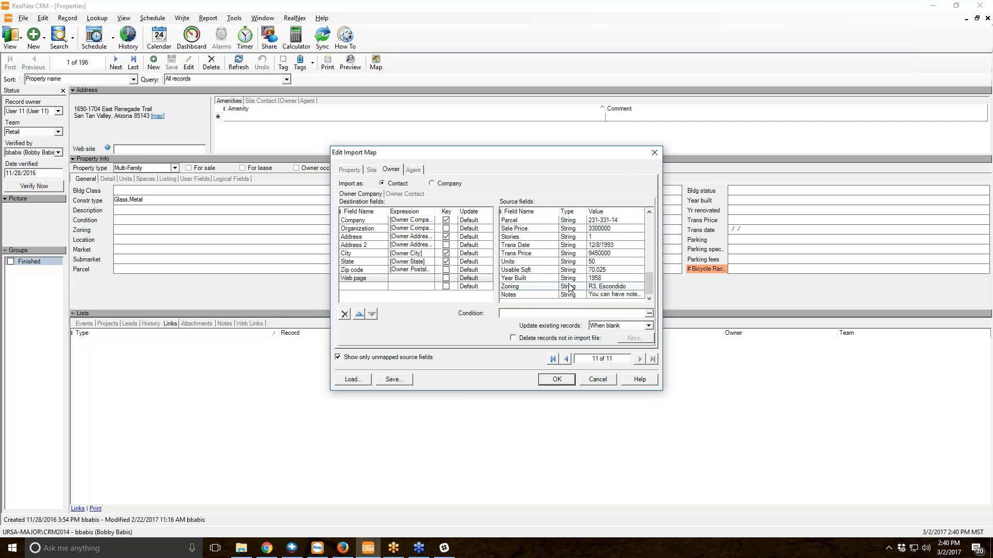
{"action": "left_click", "coordinate": [558, 296]}
{"action": "left_click_drag", "start_coordinate": [558, 296], "coordinate": [419, 282]}
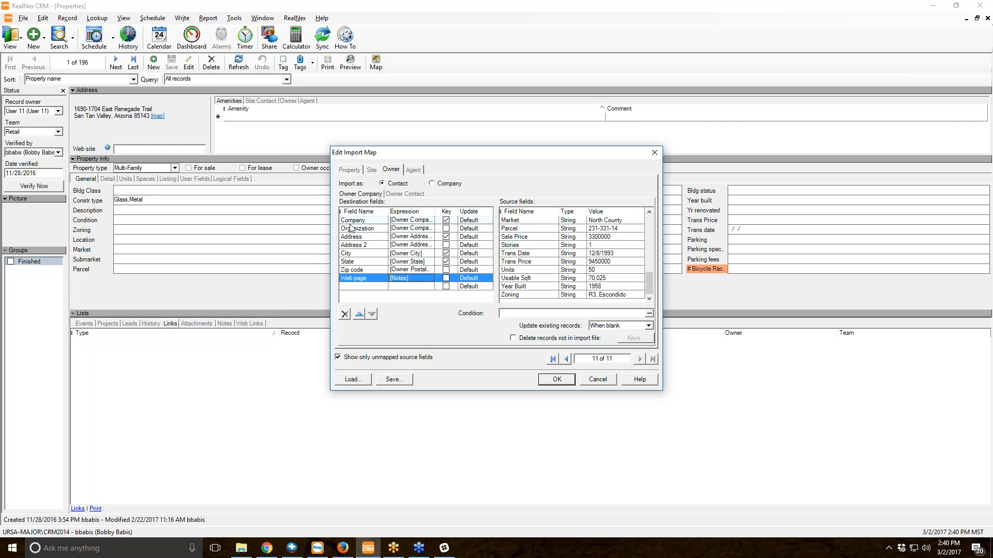
- Compare the mapped fields of Owner Company with those of Owner Contact
{"action": "left_click", "coordinate": [401, 196]}
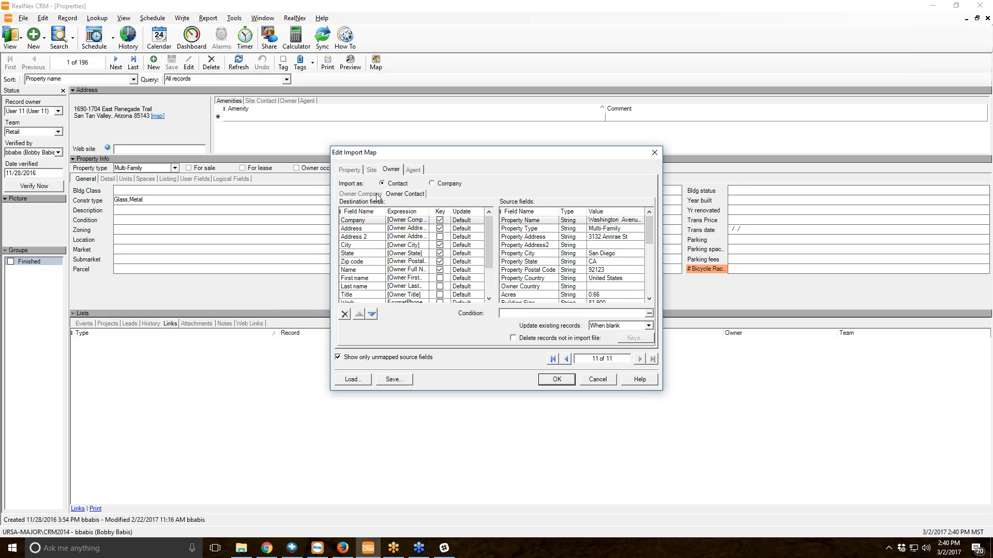
{"action": "left_click", "coordinate": [377, 196]}
{"action": "left_click", "coordinate": [394, 196]}
{"action": "left_click", "coordinate": [365, 196]}
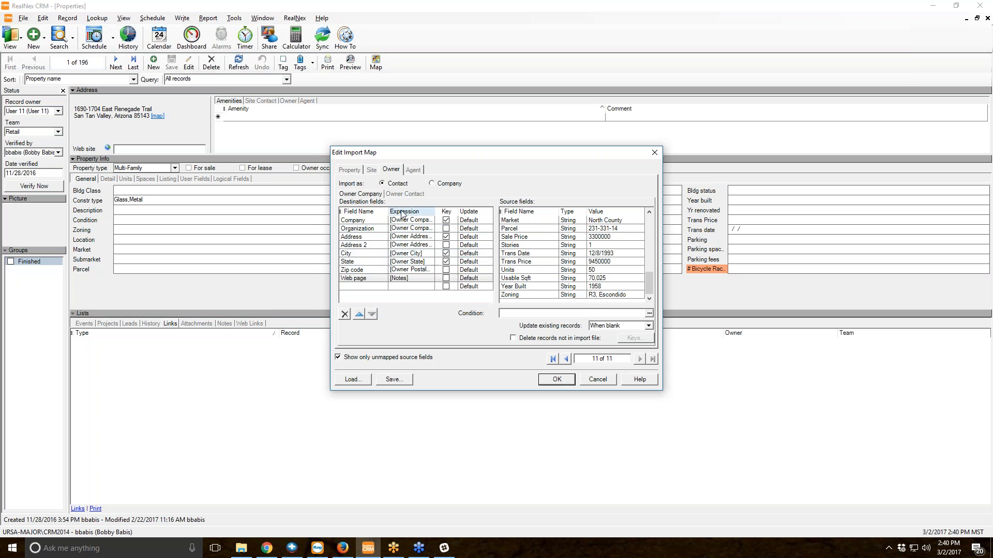
- Remove all mapped destination fields from Owner Company
{"action": "left_click", "coordinate": [345, 315]}
{"action": "left_click", "coordinate": [356, 220]}
{"action": "left_click", "coordinate": [345, 315]}
{"action": "left_click", "coordinate": [345, 315]}
{"action": "left_click", "coordinate": [344, 315]}
{"action": "left_click", "coordinate": [345, 315]}
{"action": "left_click", "coordinate": [345, 315]}
{"action": "left_click", "coordinate": [345, 315]}
{"action": "left_click", "coordinate": [344, 315]}
- Remove the Company, Address, Address 2, City, State and Zip code fields from the Owner Contact map
{"action": "left_click", "coordinate": [423, 196]}
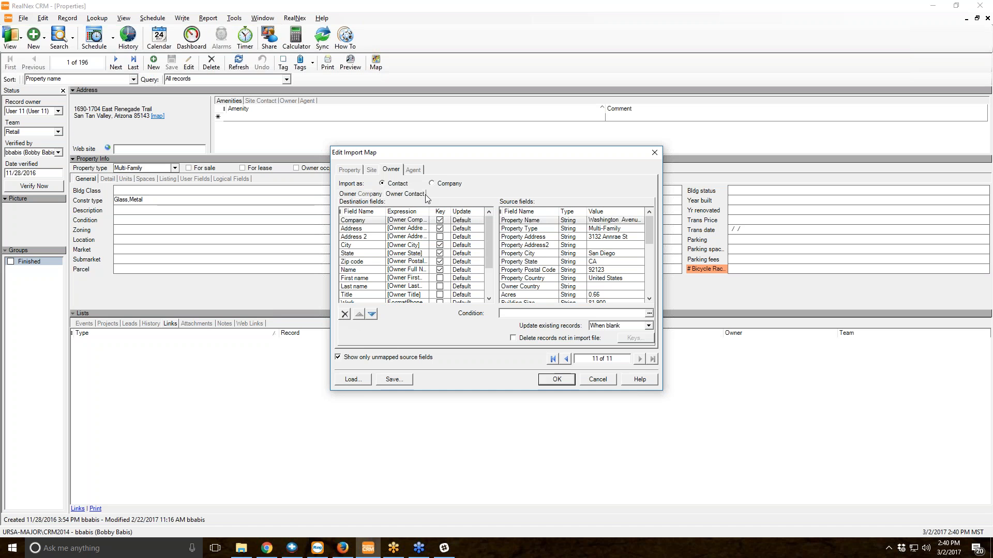
{"action": "left_click", "coordinate": [345, 313]}
{"action": "left_click", "coordinate": [344, 314]}
{"action": "left_click", "coordinate": [345, 314]}
{"action": "left_click", "coordinate": [345, 313]}
{"action": "left_click", "coordinate": [344, 314]}
{"action": "left_click", "coordinate": [345, 314]}
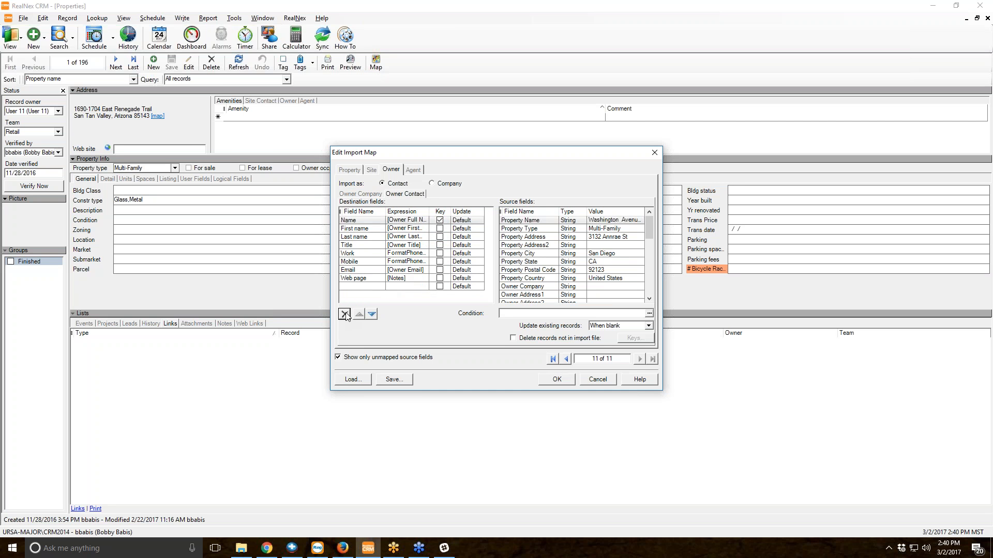
- Add a Company destination field to Owner Company, mapped to the Owner Company source field
{"action": "left_click", "coordinate": [367, 194]}
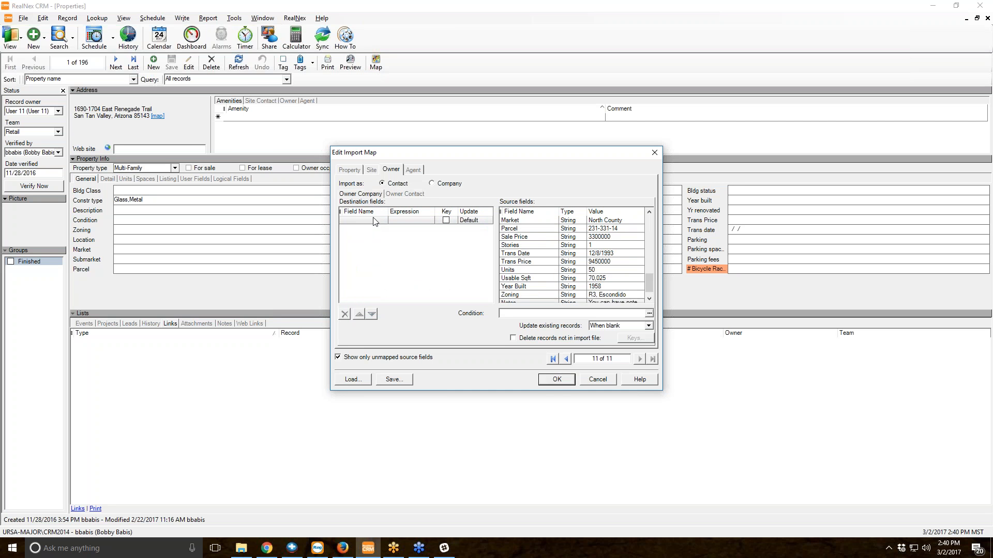
{"action": "left_click", "coordinate": [374, 221]}
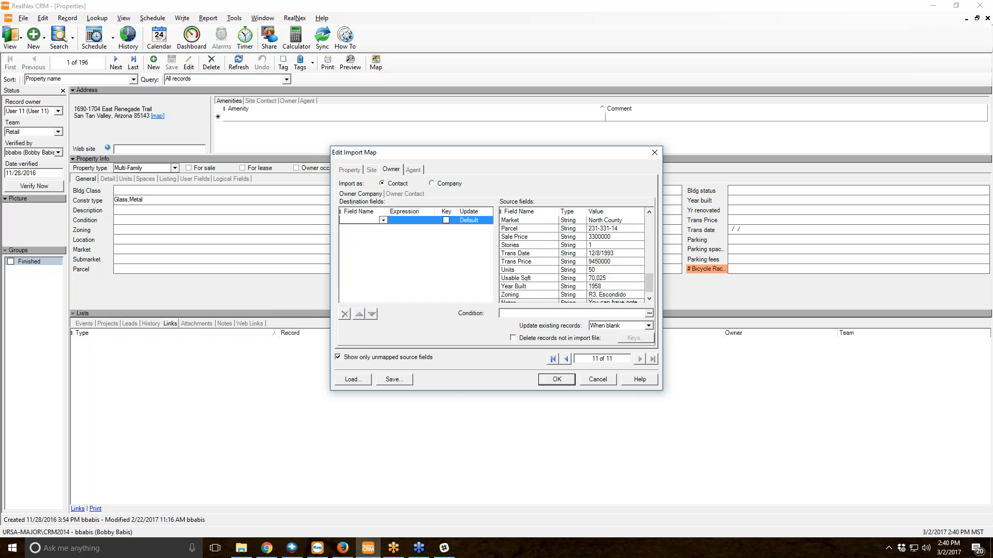
{"action": "scroll", "coordinate": [538, 264], "scroll_direction": "up", "scroll_amount": 5}
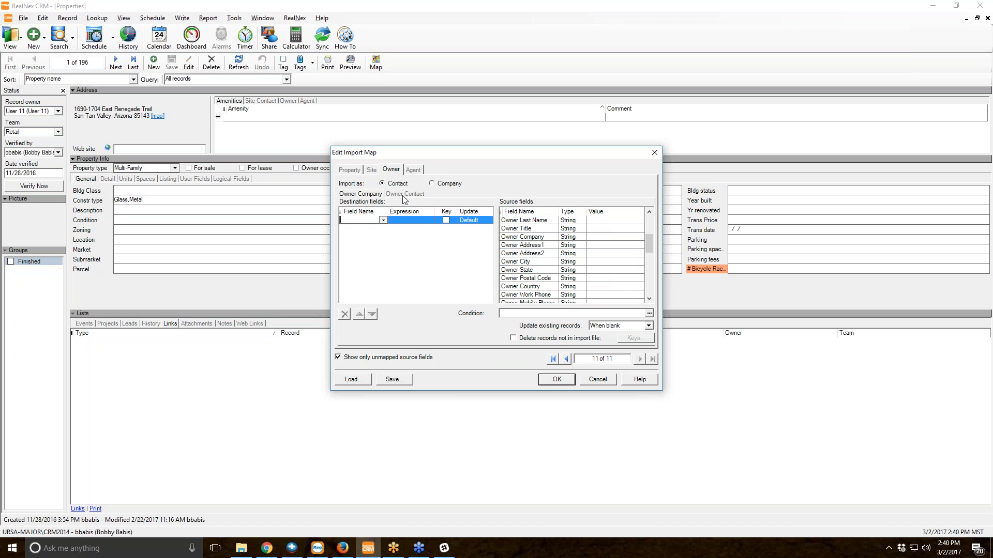
{"action": "type", "text": "Company"}
{"action": "key", "text": "Return"}
{"action": "left_click", "coordinate": [420, 224]}
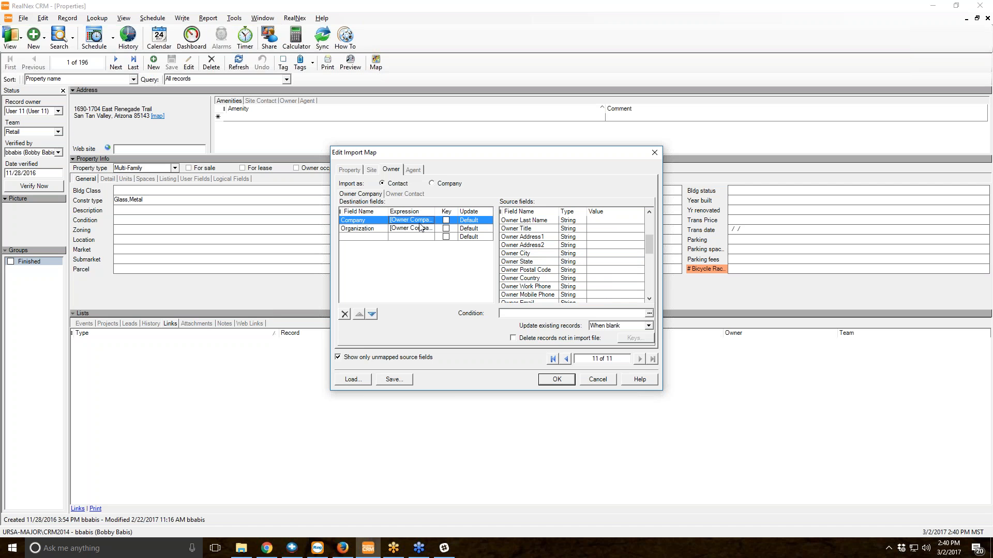
- Add Address and Address 2 to Owner Company, mapped to the Owner Address1 and Owner Address2 source fields
{"action": "left_click", "coordinate": [382, 238]}
{"action": "type", "text": "Address"}
{"action": "left_click_drag", "start_coordinate": [527, 237], "coordinate": [421, 239]}
{"action": "left_click", "coordinate": [422, 237]}
{"action": "left_click", "coordinate": [514, 237]}
{"action": "left_click_drag", "start_coordinate": [514, 239], "coordinate": [396, 239]}
{"action": "left_click", "coordinate": [364, 245]}
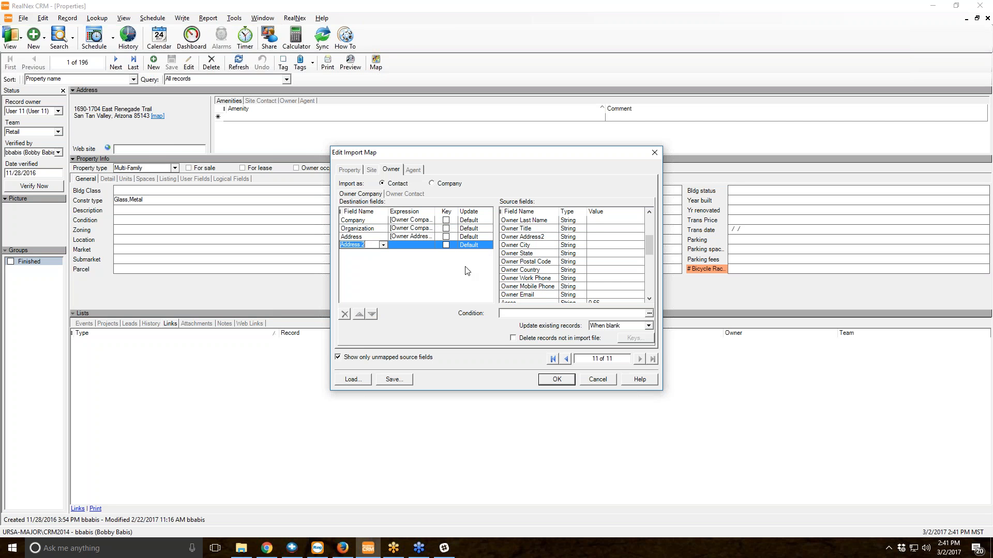
{"action": "left_click_drag", "start_coordinate": [521, 237], "coordinate": [404, 248]}
- Add City and State to Owner Company, mapped to the Owner City and Owner State source fields
{"action": "left_click", "coordinate": [387, 255]}
{"action": "left_click_drag", "start_coordinate": [517, 237], "coordinate": [411, 254]}
{"action": "left_click", "coordinate": [361, 262]}
{"action": "left_click", "coordinate": [540, 239]}
{"action": "left_click_drag", "start_coordinate": [540, 239], "coordinate": [416, 262]}
- Add Zip code to Owner Company, mapped to the Owner Postal Code source field
{"action": "left_click", "coordinate": [362, 269]}
{"action": "type", "text": "P"}
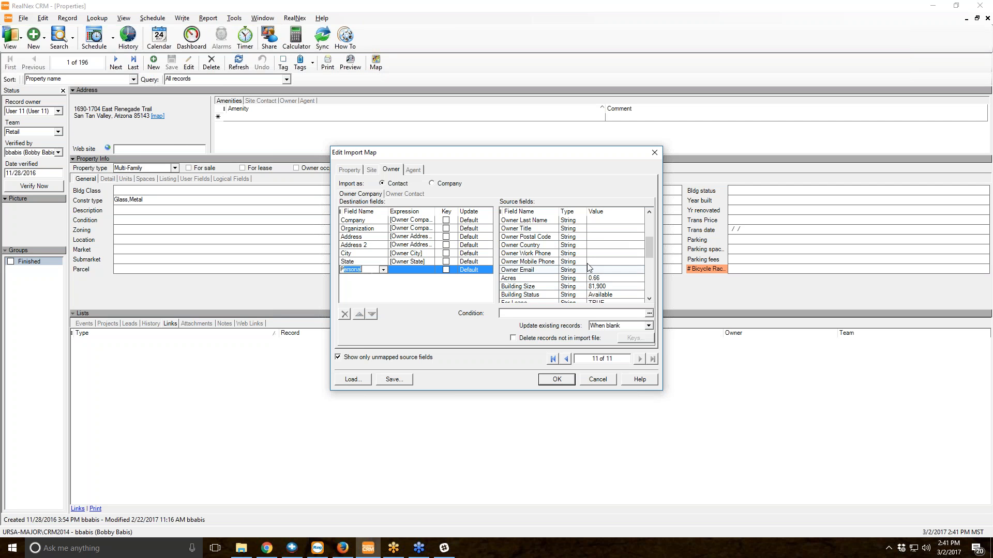
{"action": "key", "text": "BackSpace"}
{"action": "type", "text": "Zip code"}
{"action": "left_click_drag", "start_coordinate": [540, 239], "coordinate": [417, 274]}
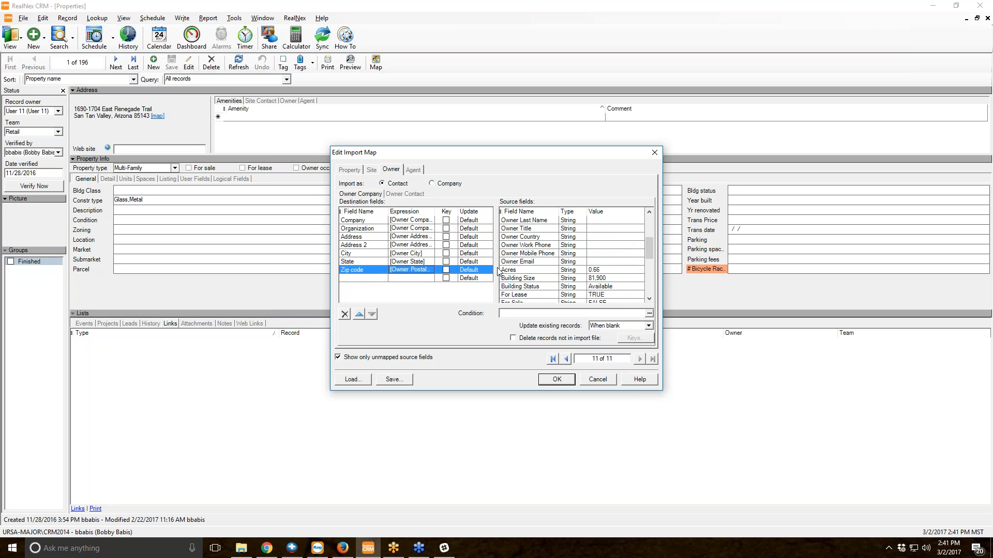
- Check the fields in Owner Contact, and mark Company, Address, City and State as key fields for Owner Company
{"action": "left_click", "coordinate": [409, 195]}
{"action": "left_click_drag", "start_coordinate": [488, 244], "coordinate": [483, 267]}
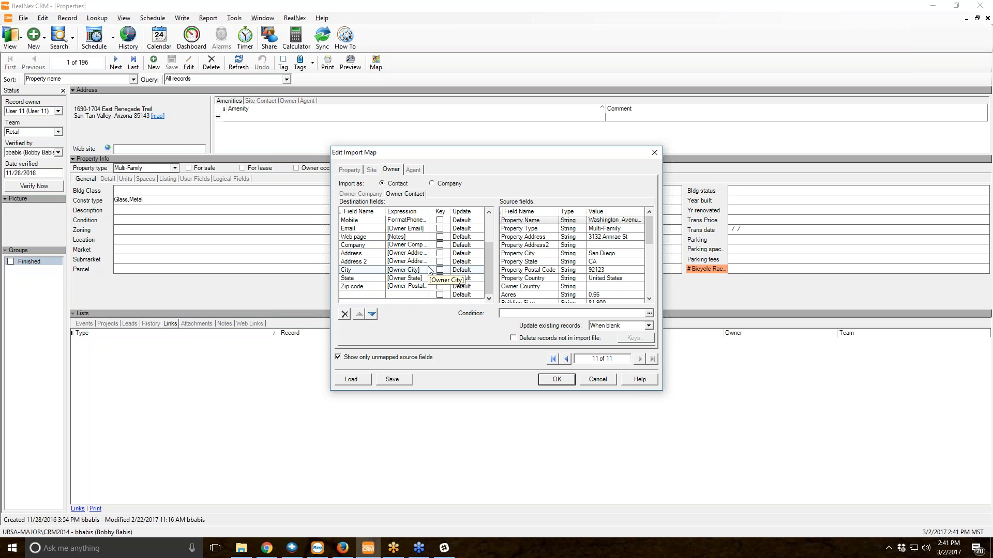
{"action": "left_click", "coordinate": [368, 194]}
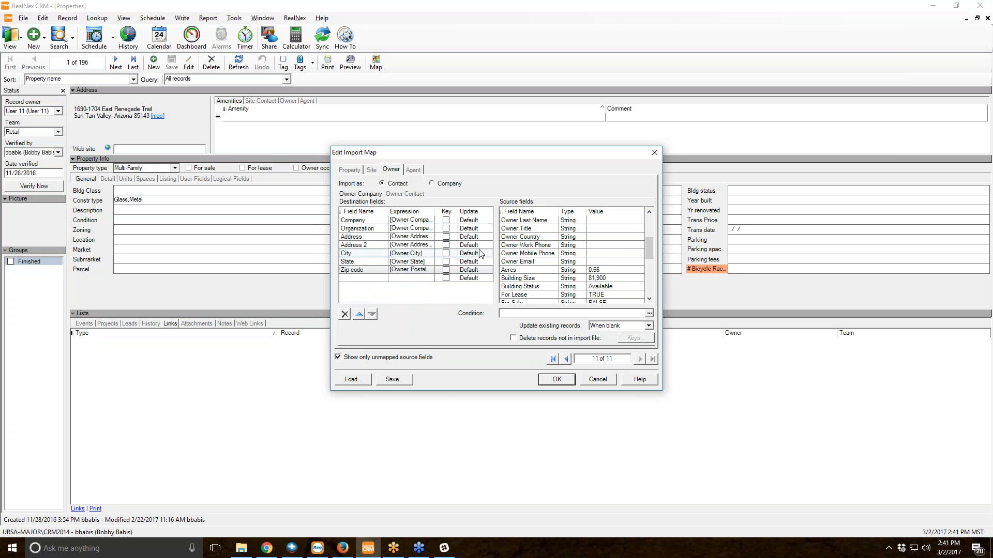
{"action": "left_click", "coordinate": [446, 221]}
{"action": "left_click", "coordinate": [448, 237]}
{"action": "left_click", "coordinate": [445, 237]}
{"action": "left_click", "coordinate": [447, 253]}
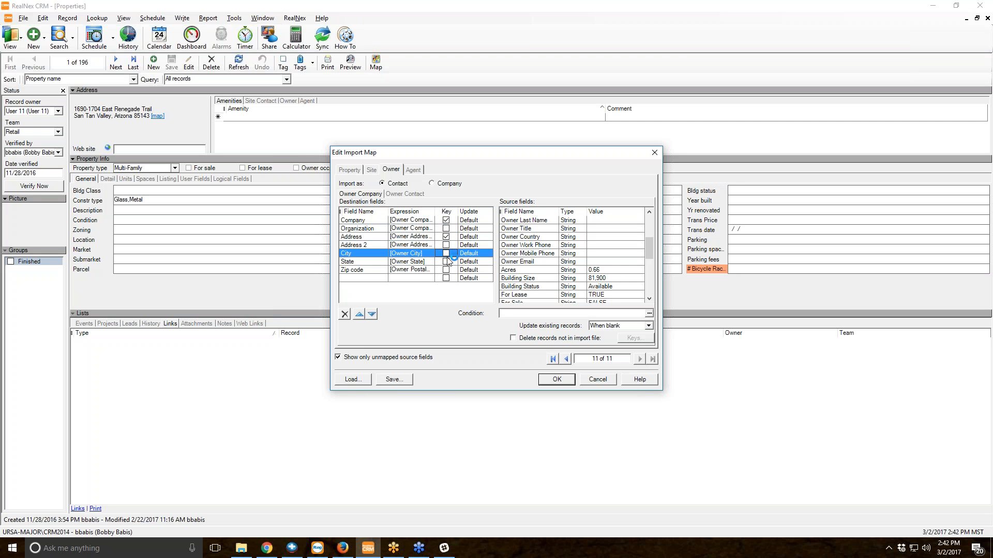
{"action": "left_click", "coordinate": [446, 253]}
{"action": "left_click", "coordinate": [446, 262]}
- Mark Address and City as key fields in the Owner Contact map
{"action": "left_click", "coordinate": [405, 194]}
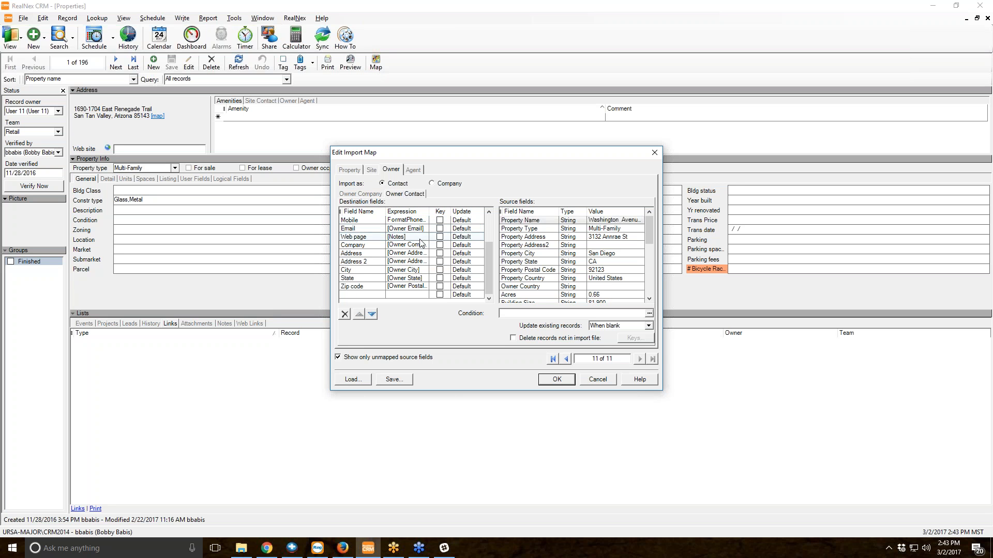
{"action": "scroll", "coordinate": [429, 256], "scroll_direction": "up", "scroll_amount": 2}
{"action": "left_click", "coordinate": [440, 228]}
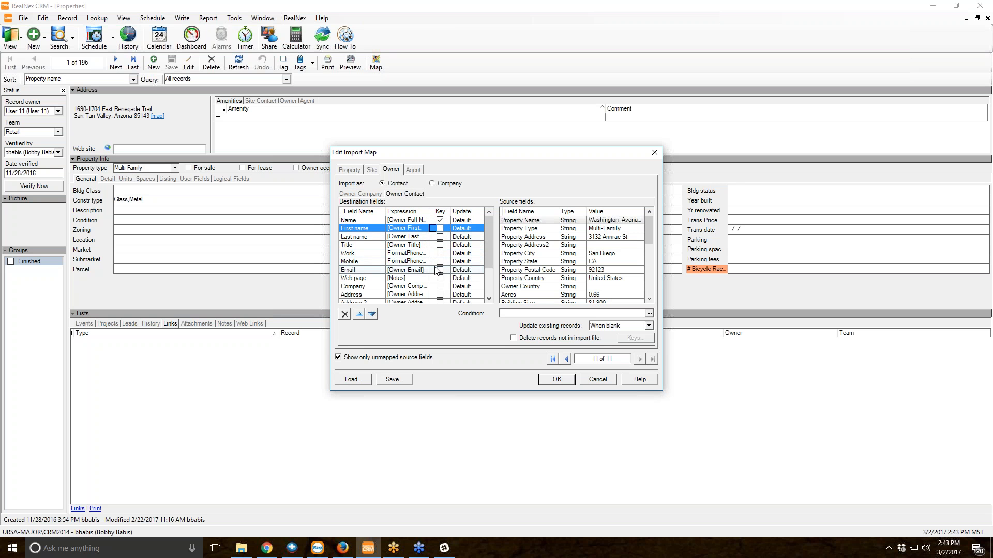
{"action": "scroll", "coordinate": [442, 257], "scroll_direction": "down", "scroll_amount": 2}
{"action": "left_click", "coordinate": [440, 253]}
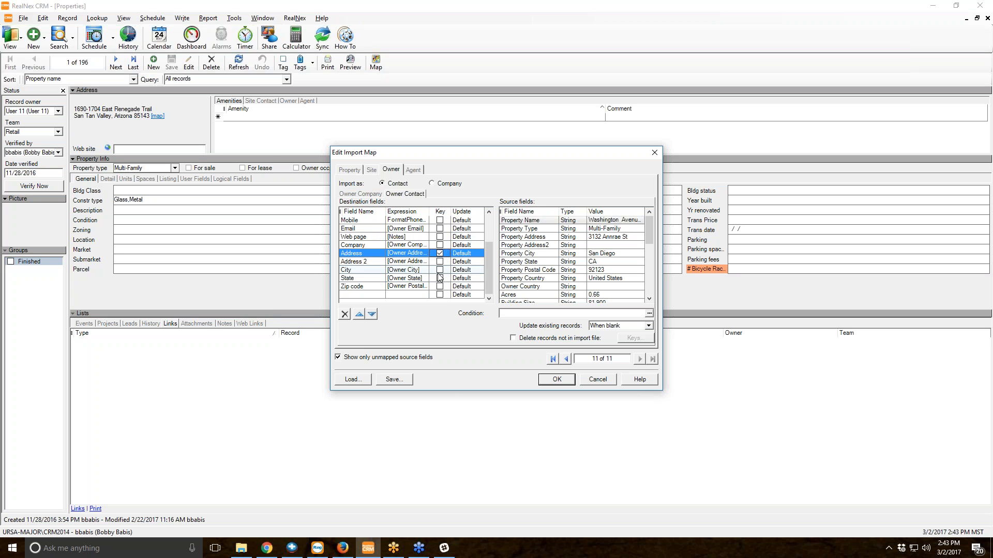
{"action": "left_click", "coordinate": [440, 270]}
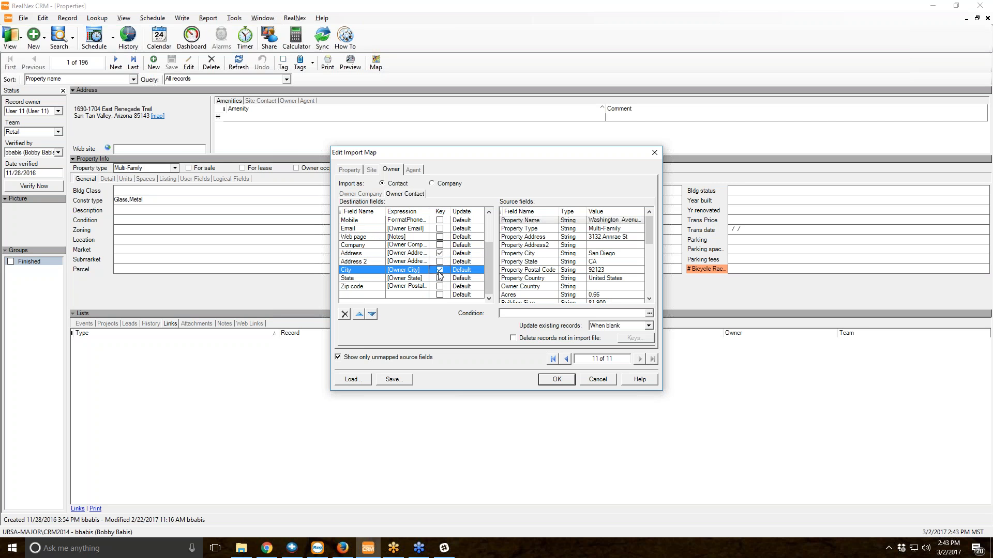
- Add Import source as a new destination field in the Property map
{"action": "left_click", "coordinate": [350, 170]}
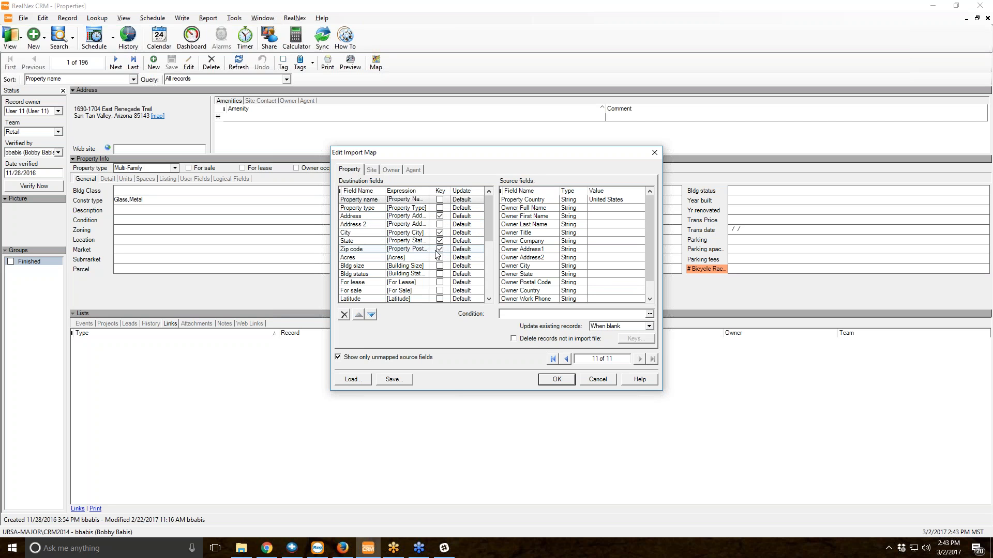
{"action": "scroll", "coordinate": [432, 253], "scroll_direction": "down", "scroll_amount": 7}
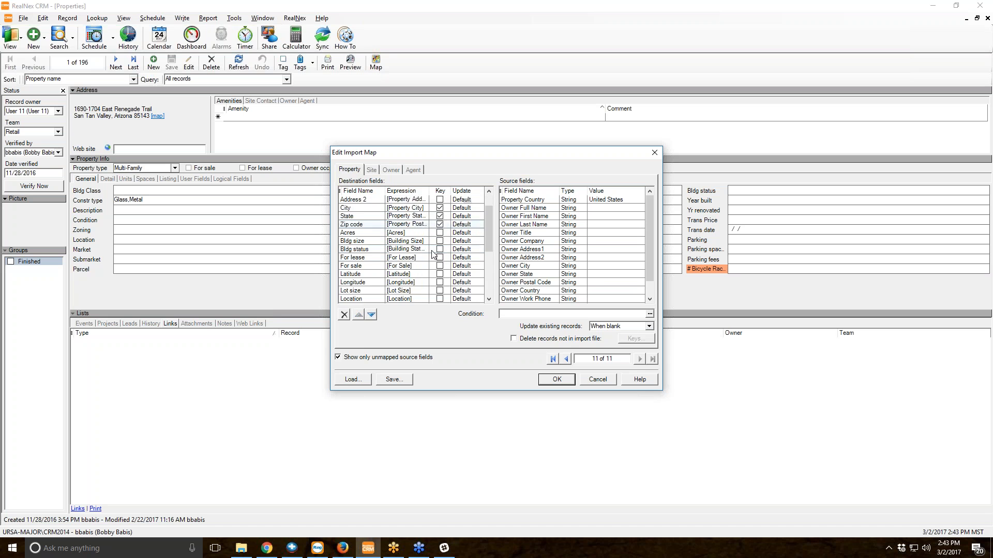
{"action": "left_click", "coordinate": [368, 299]}
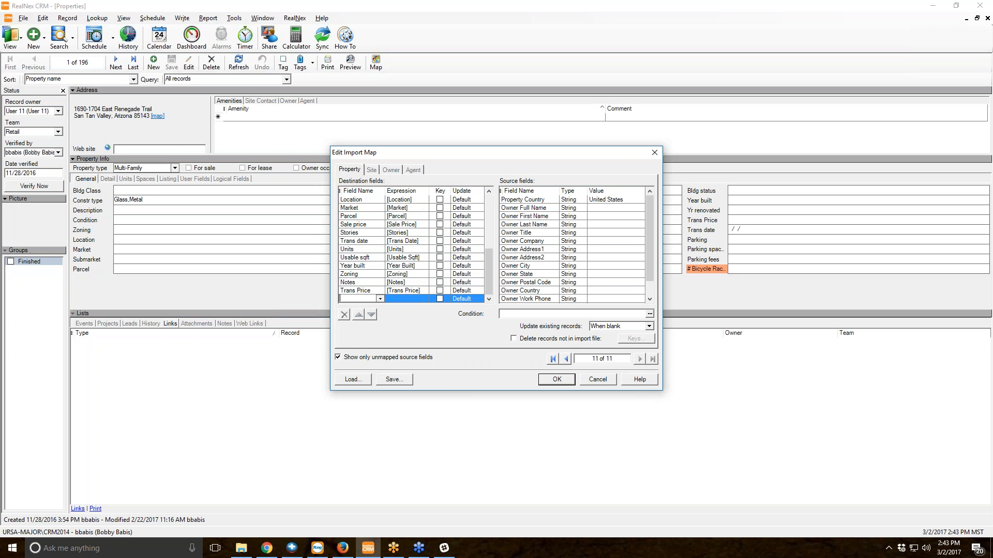
{"action": "type", "text": "Logical 24"}
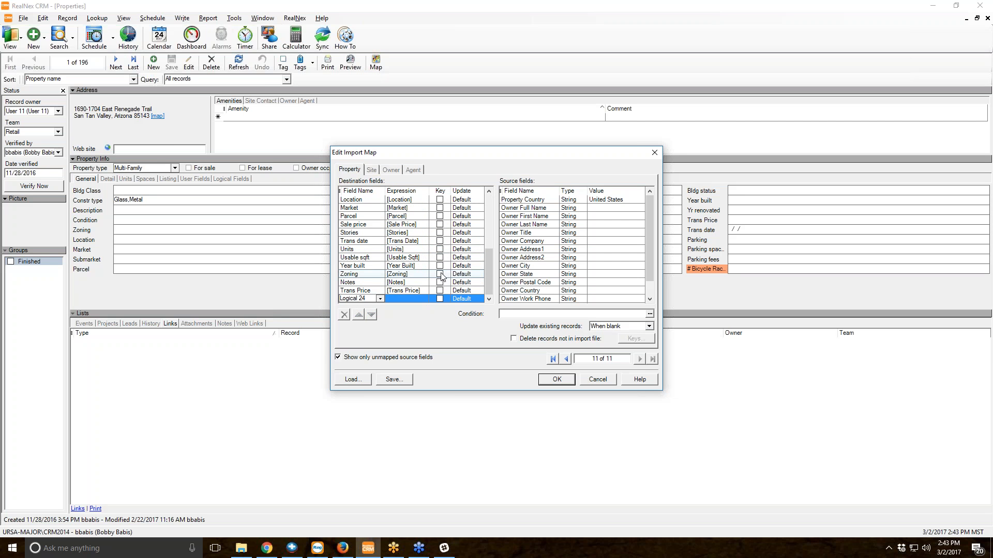
{"action": "left_click", "coordinate": [405, 298]}
{"action": "double_click", "coordinate": [362, 299]}
{"action": "left_click_drag", "start_coordinate": [359, 299], "coordinate": [296, 286]}
{"action": "type", "text": "Import source"}
{"action": "key", "text": "Down"}
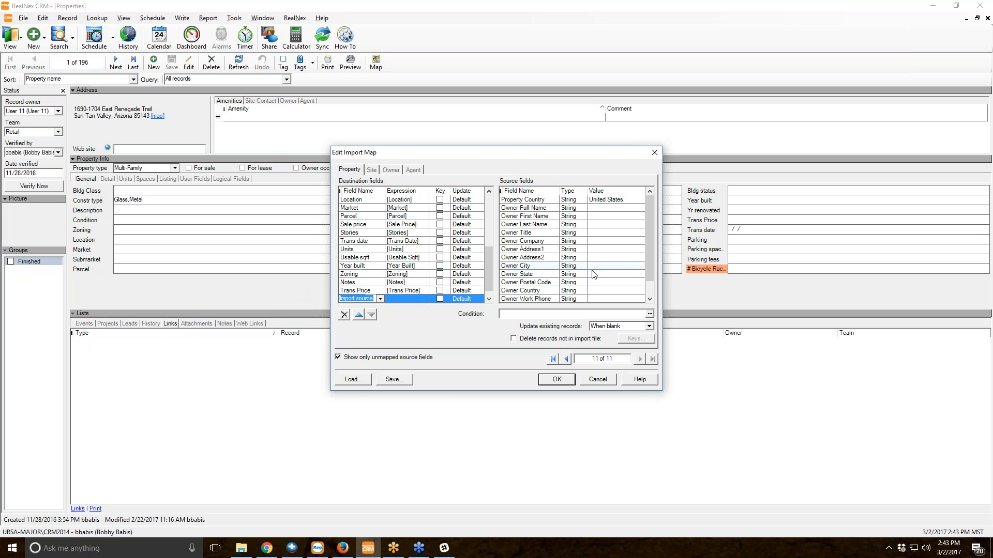
- Map Import source to the fixed text "Webinar" and set its update option to Always
{"action": "left_click", "coordinate": [405, 299]}
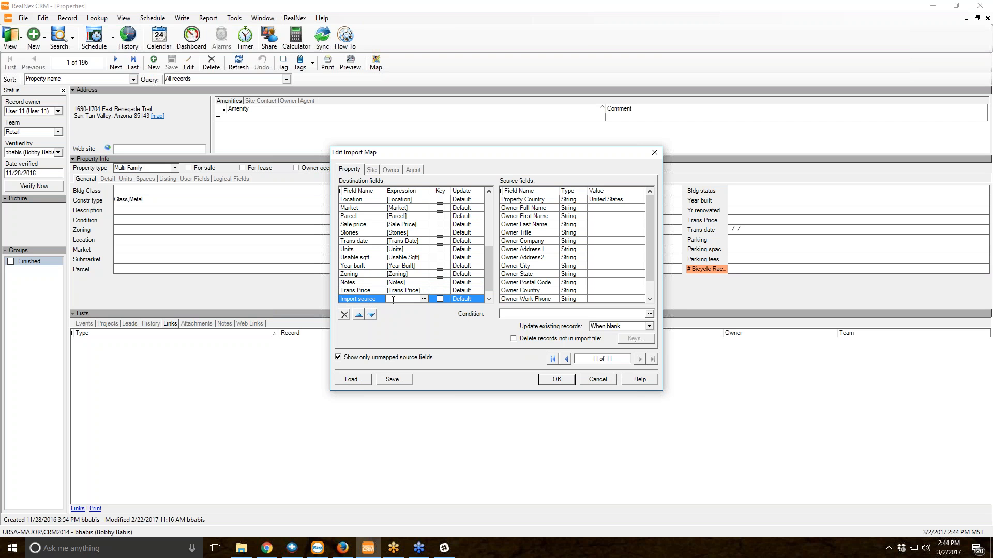
{"action": "type", "text": "\"Webninar\""}
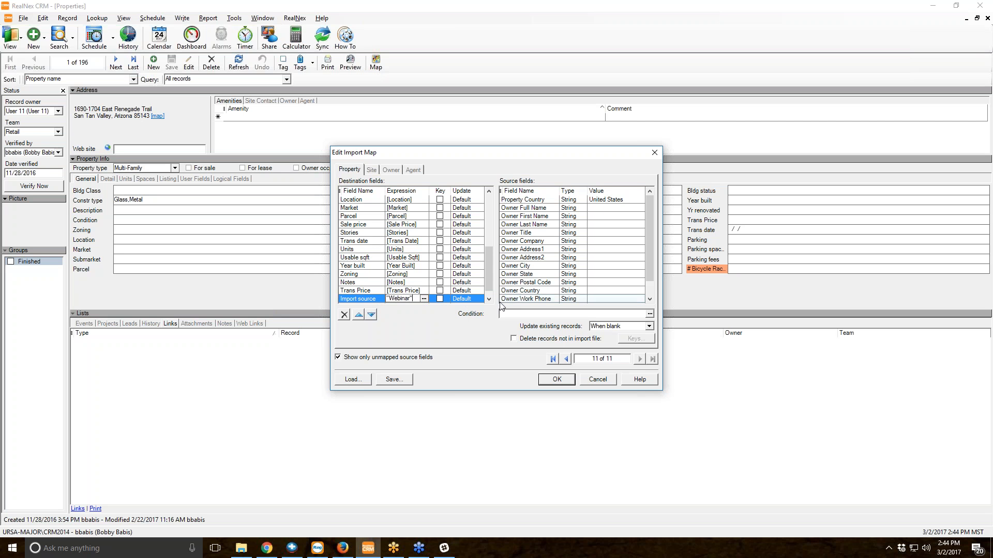
{"action": "left_click", "coordinate": [465, 299]}
{"action": "left_click", "coordinate": [479, 299]}
{"action": "left_click", "coordinate": [471, 327]}
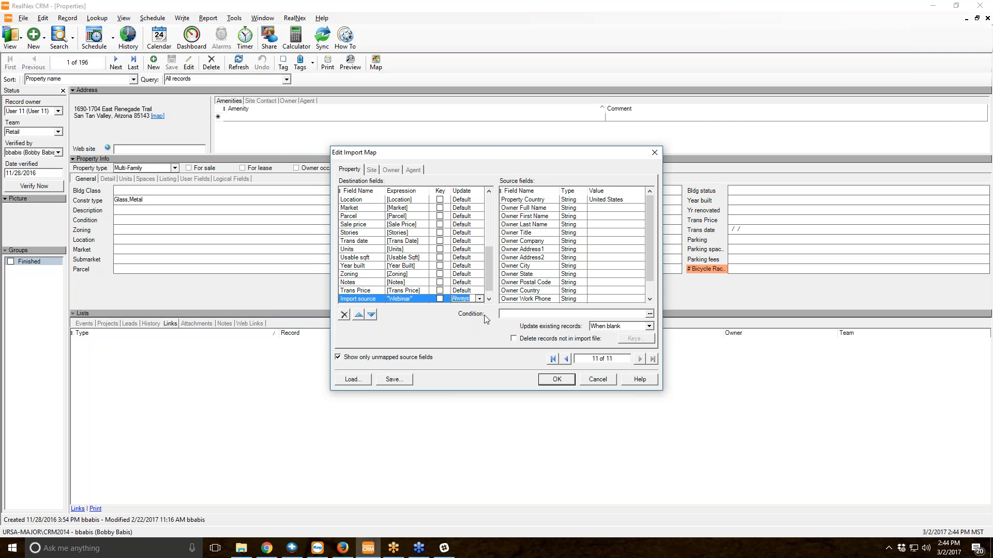
{"action": "left_click", "coordinate": [417, 298]}
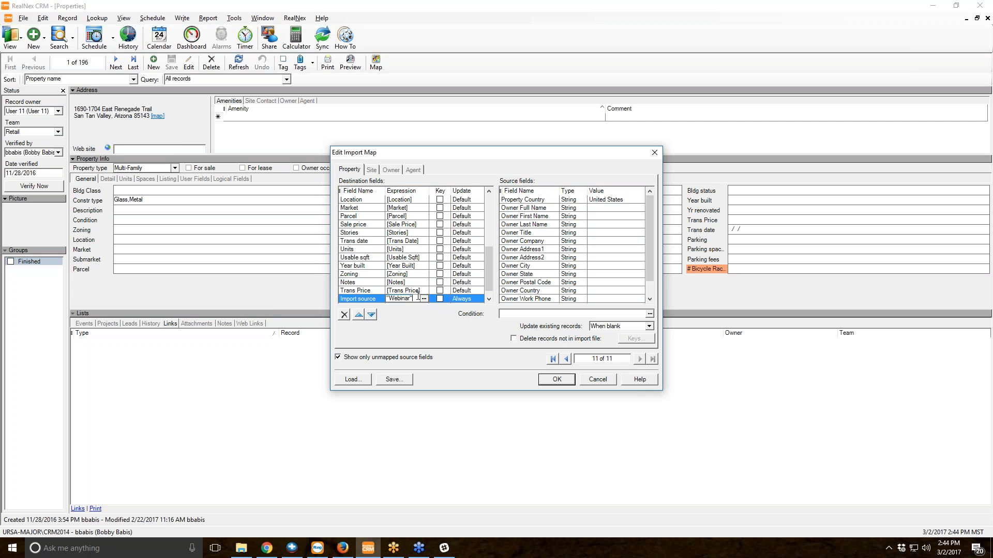
- Add Investor to the Owner Contact map with the expression "TRUE"
{"action": "left_click", "coordinate": [391, 170]}
{"action": "left_click", "coordinate": [364, 300]}
{"action": "left_click", "coordinate": [363, 295]}
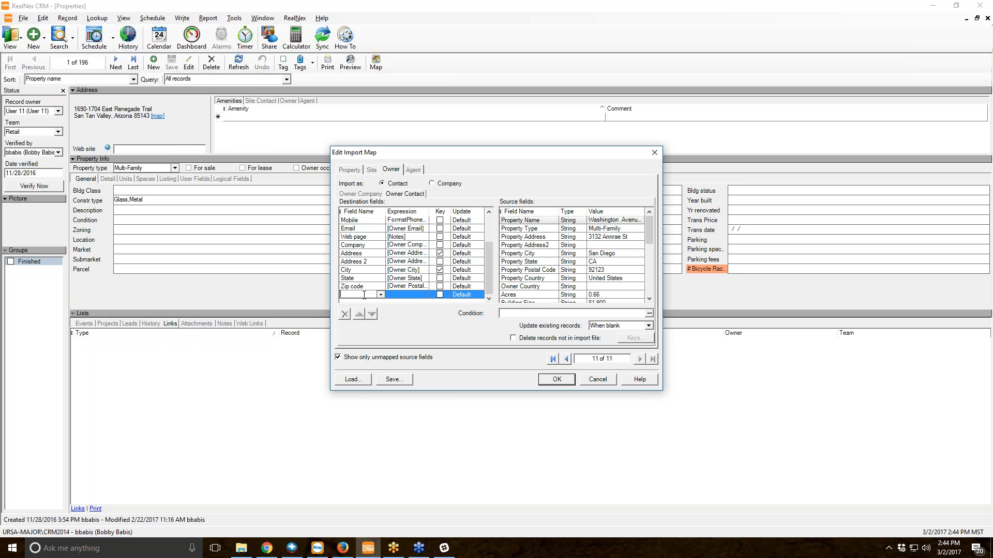
{"action": "type", "text": "Investor"}
{"action": "left_click", "coordinate": [399, 296]}
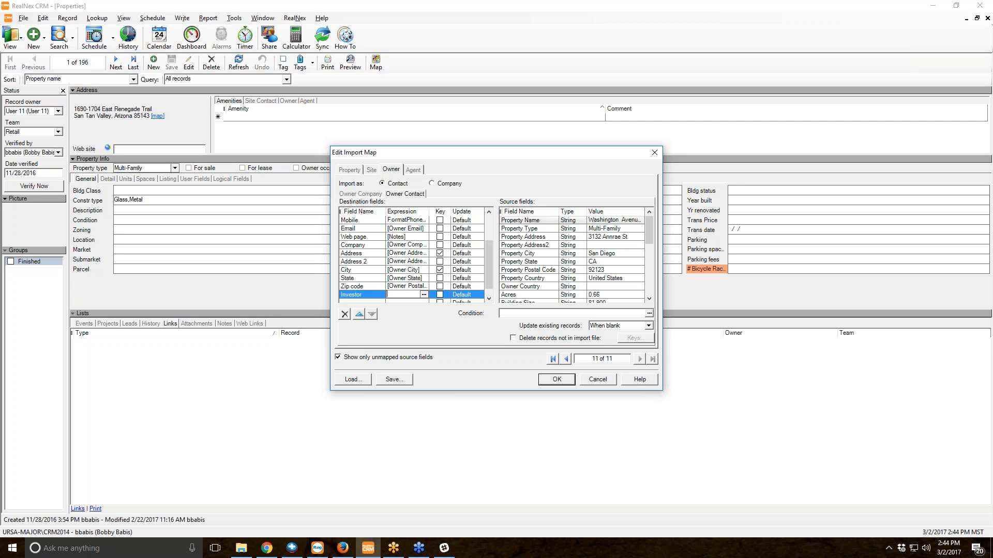
{"action": "type", "text": "\"TRUE"}
- Save the import map as Webinar Import 3-2 and finish editing it
{"action": "left_click", "coordinate": [404, 380]}
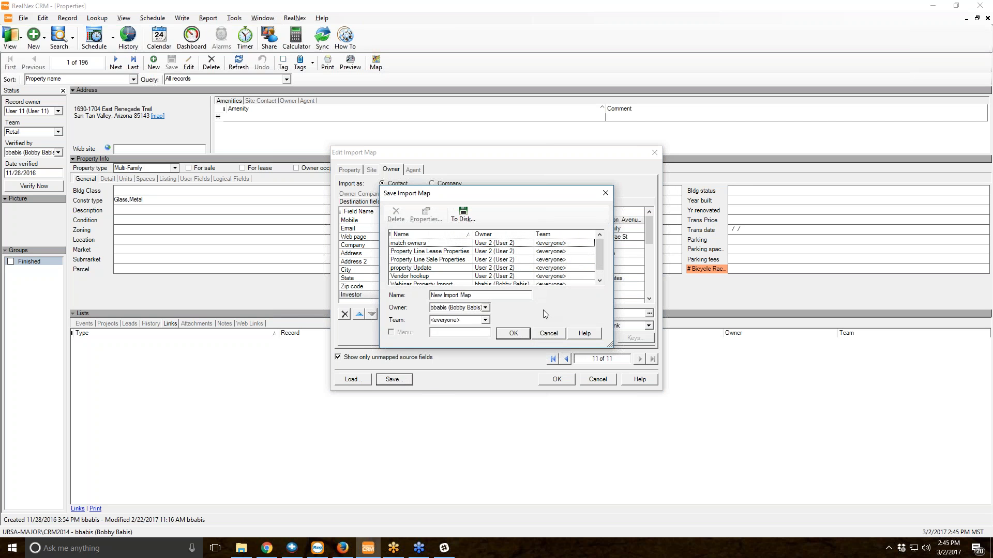
{"action": "left_click_drag", "start_coordinate": [476, 296], "coordinate": [412, 296]}
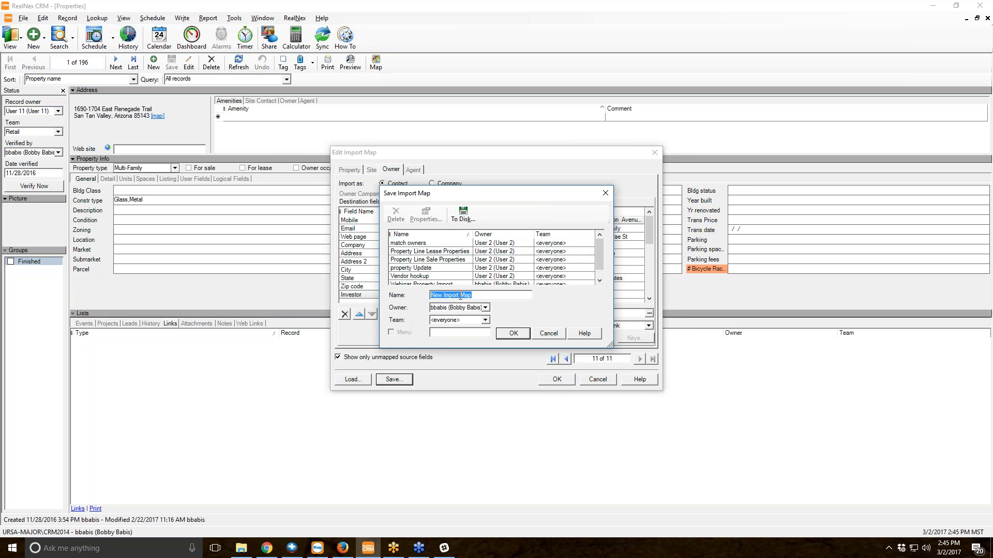
{"action": "type", "text": "Webinar Import 3-2"}
{"action": "left_click", "coordinate": [524, 334]}
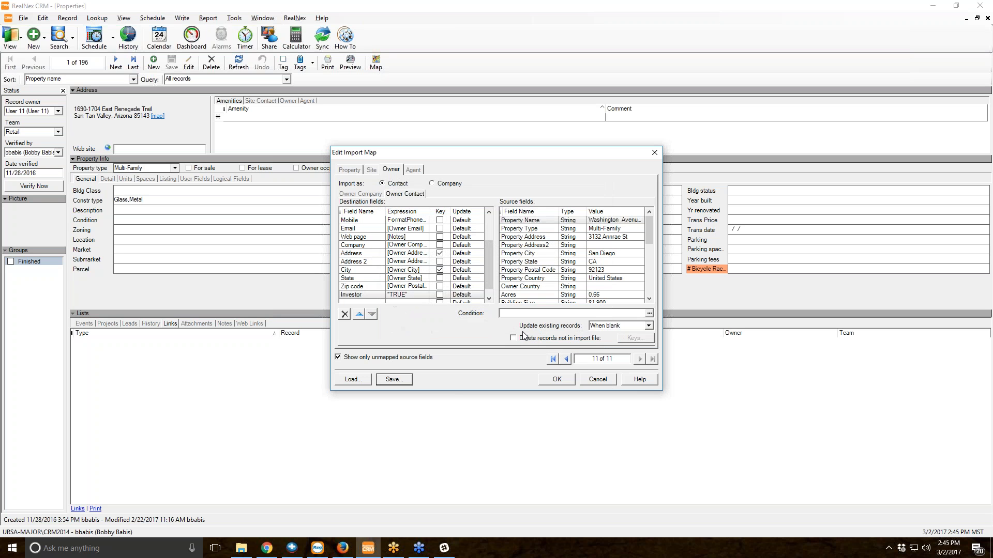
{"action": "left_click", "coordinate": [562, 380]}
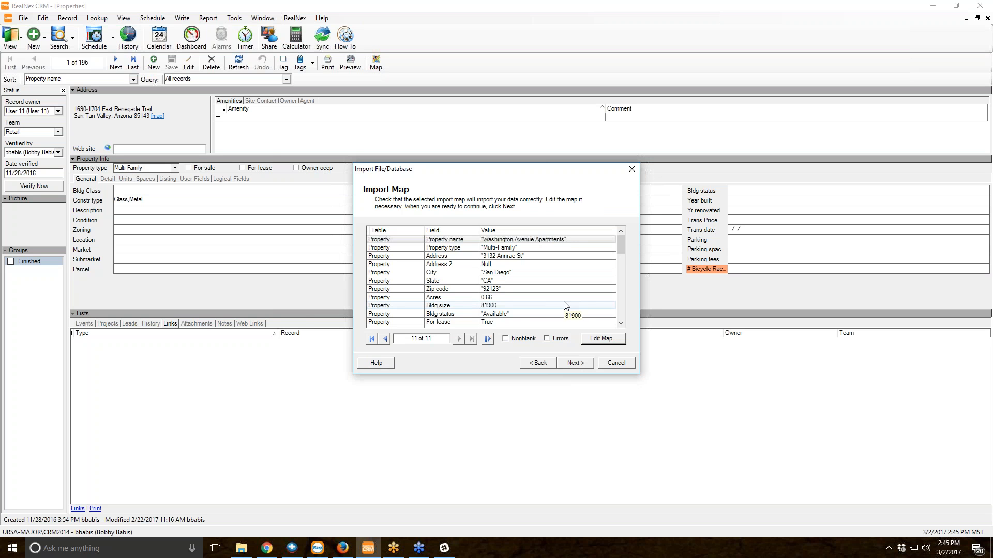
{"action": "left_click", "coordinate": [575, 363]}
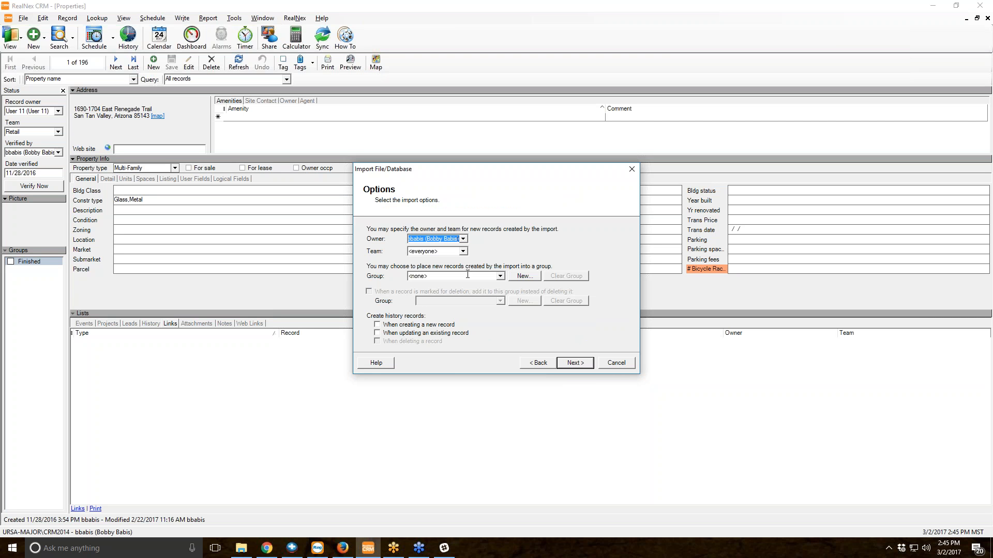
{"action": "left_click", "coordinate": [463, 251]}
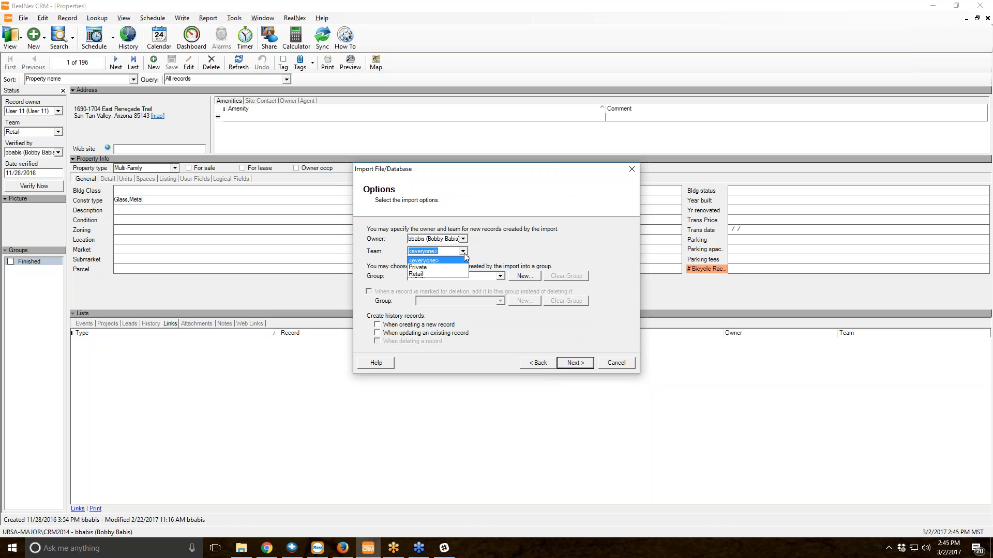
{"action": "left_click", "coordinate": [456, 274]}
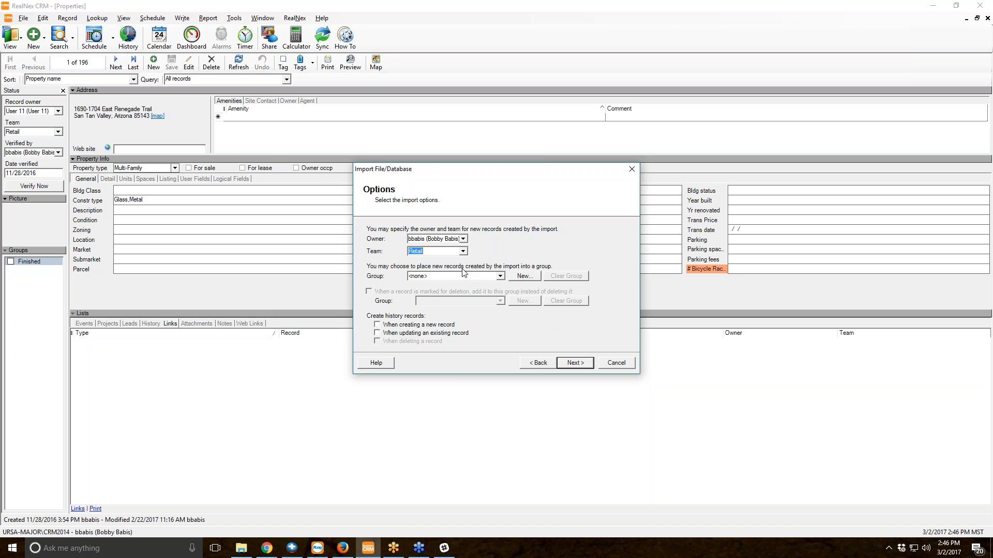
{"action": "left_click", "coordinate": [511, 276]}
{"action": "left_click", "coordinate": [574, 362]}
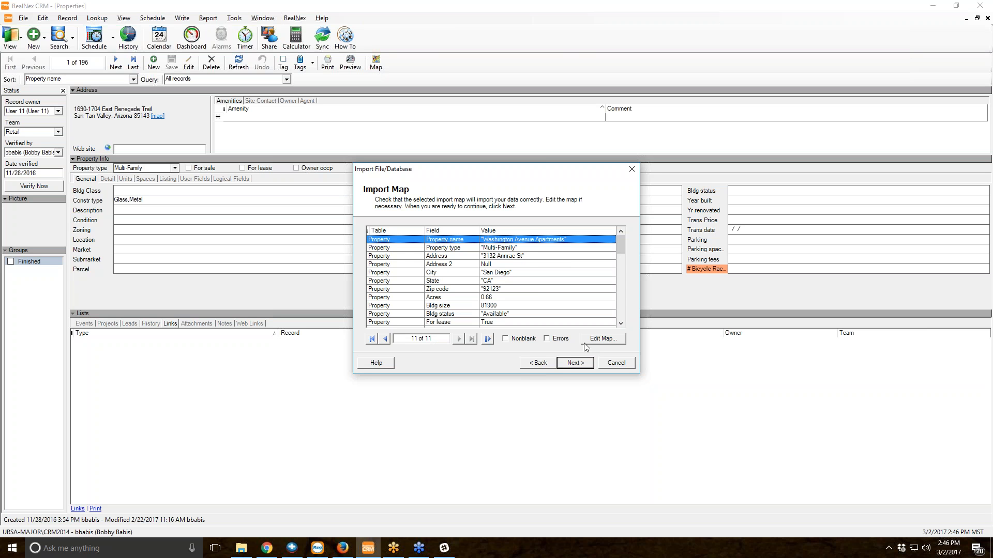
- Reopen the import map and check the Import source mapping for Property
{"action": "left_click", "coordinate": [602, 338]}
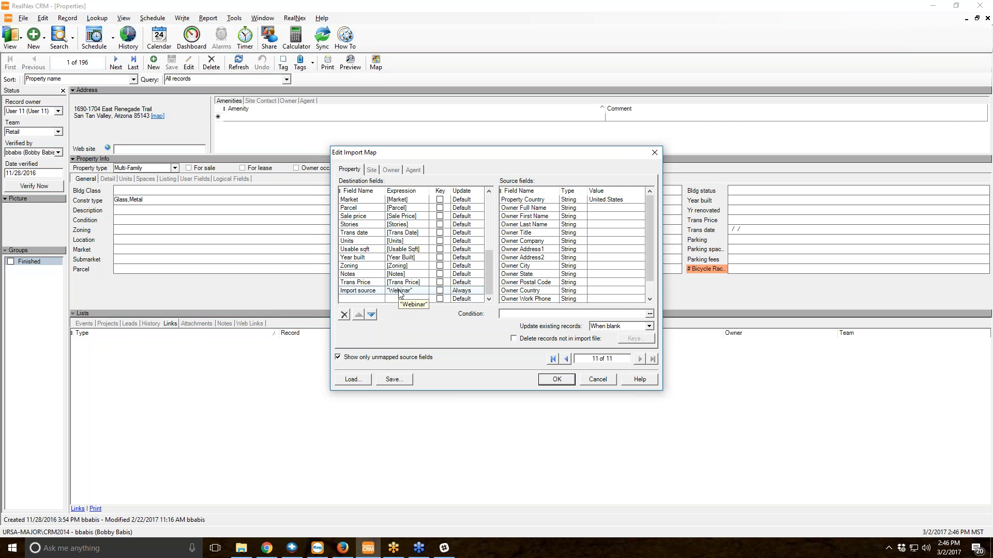
{"action": "left_click", "coordinate": [557, 379]}
- Create a group named Webinar in the import options to hold the newly created records
{"action": "left_click", "coordinate": [576, 364]}
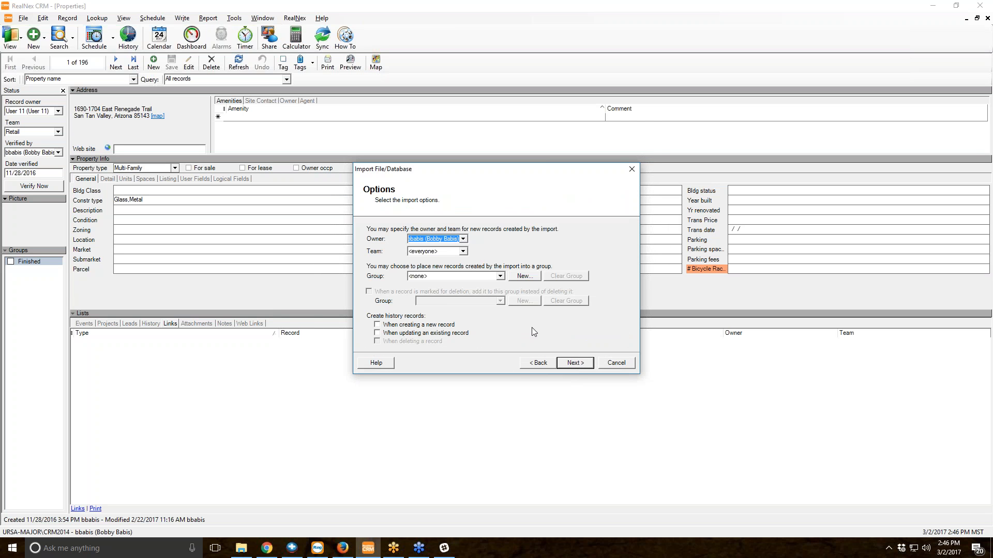
{"action": "left_click", "coordinate": [497, 276]}
{"action": "left_click", "coordinate": [498, 277]}
{"action": "left_click", "coordinate": [513, 278]}
{"action": "type", "text": "Webinar"}
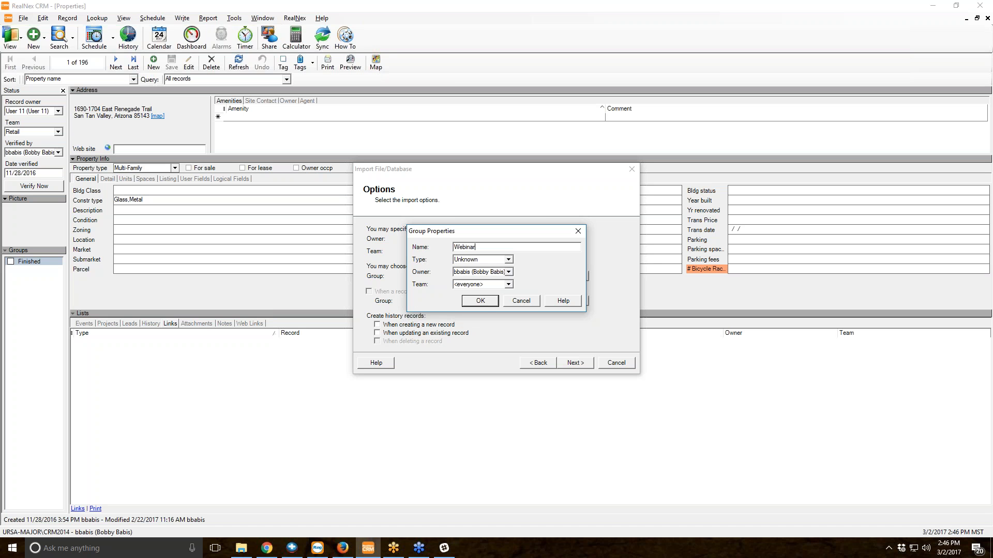
{"action": "left_click", "coordinate": [481, 301]}
- Run the import and close the import wizard
{"action": "left_click", "coordinate": [572, 364]}
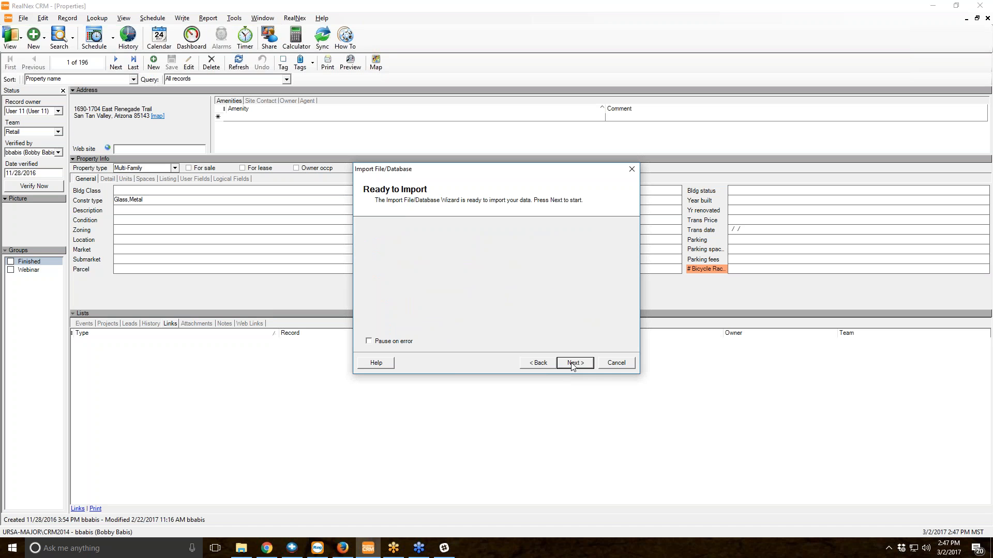
{"action": "left_click", "coordinate": [568, 363]}
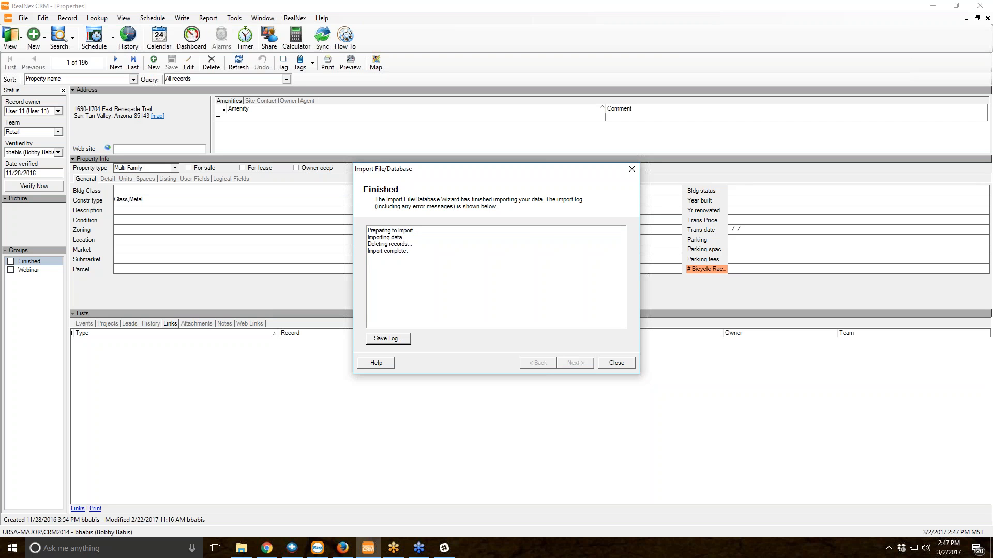
{"action": "left_click", "coordinate": [616, 362]}
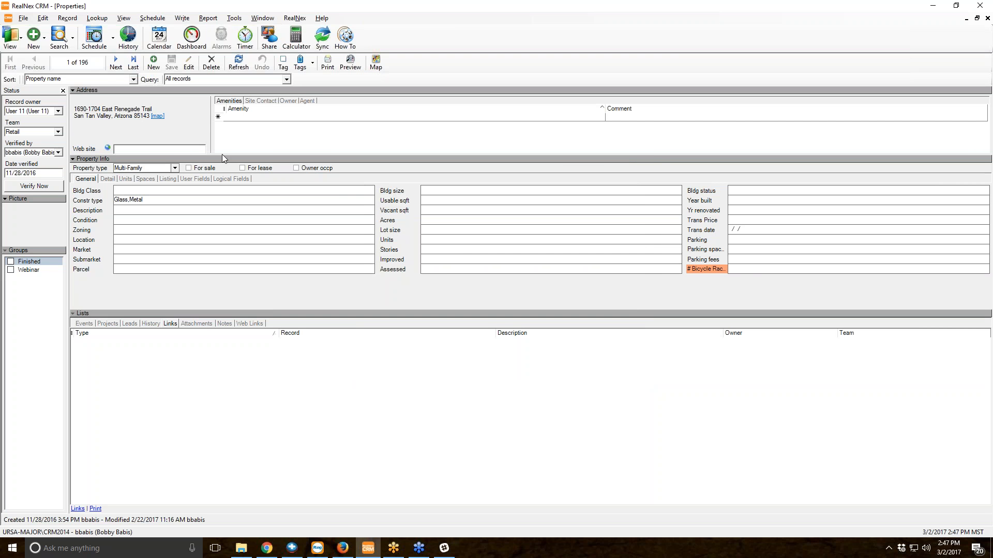
- Refresh the property records and query for those whose Import source is Webinar
{"action": "left_click", "coordinate": [237, 64]}
{"action": "left_click", "coordinate": [286, 80]}
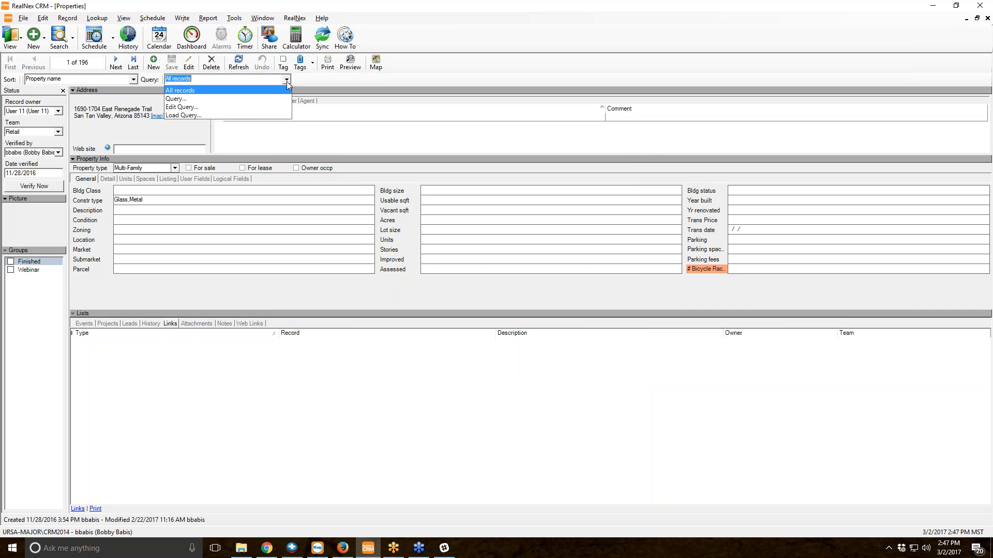
{"action": "left_click", "coordinate": [260, 100]}
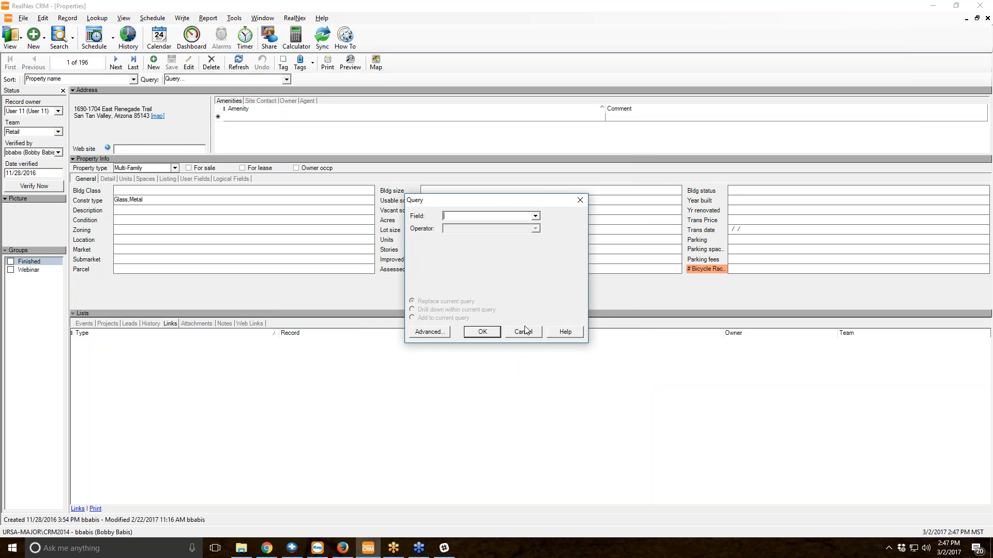
{"action": "type", "text": "Import record"}
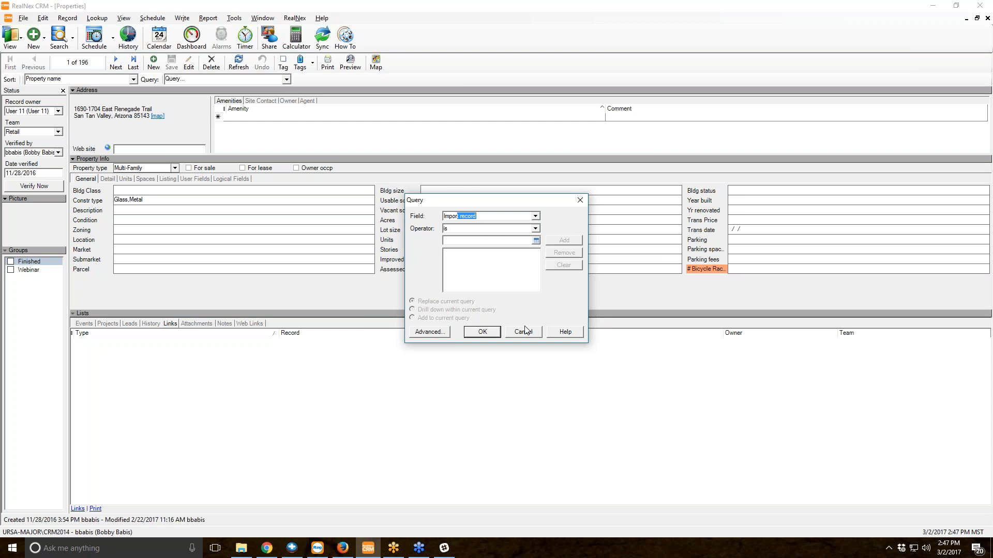
{"action": "key", "text": "Down"}
{"action": "left_click", "coordinate": [486, 241]}
{"action": "type", "text": "Webinar"}
{"action": "left_click", "coordinate": [475, 331]}
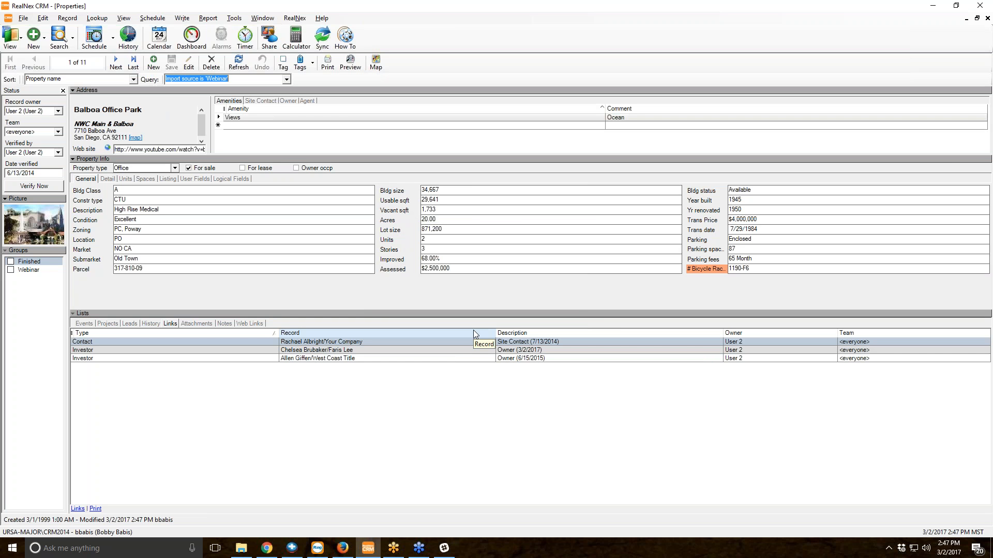
- Check the owner details and linked records of the first three imported properties
{"action": "left_click", "coordinate": [327, 366]}
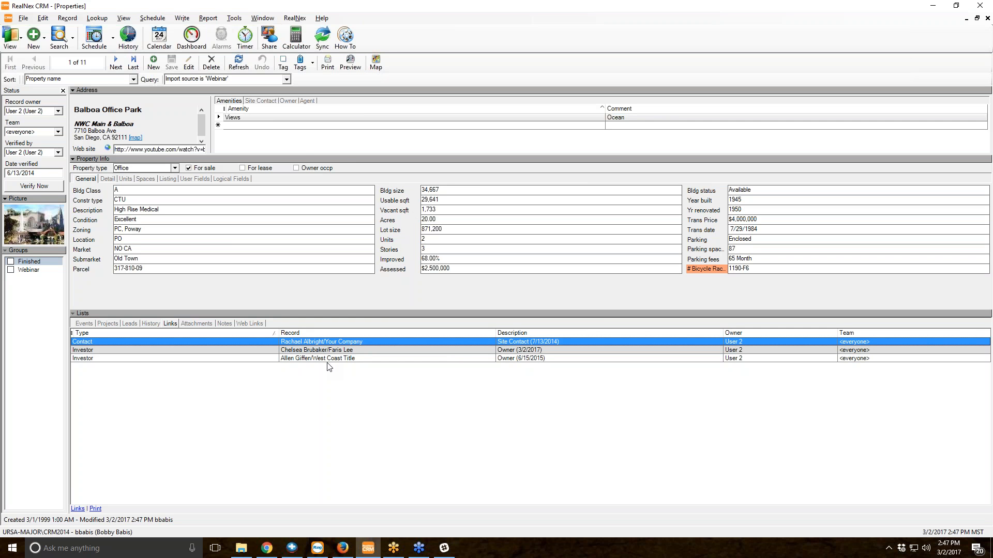
{"action": "left_click", "coordinate": [289, 102]}
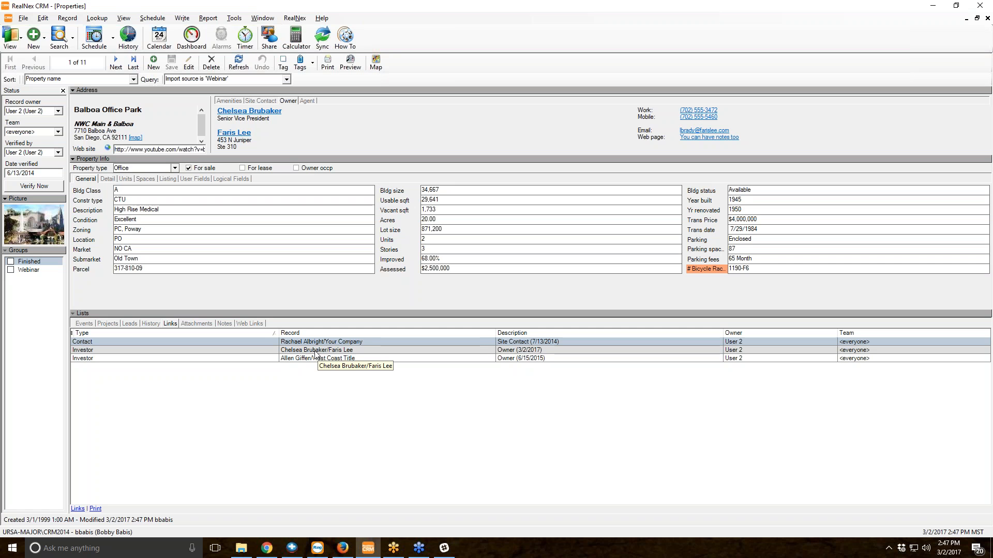
{"action": "left_click", "coordinate": [116, 62]}
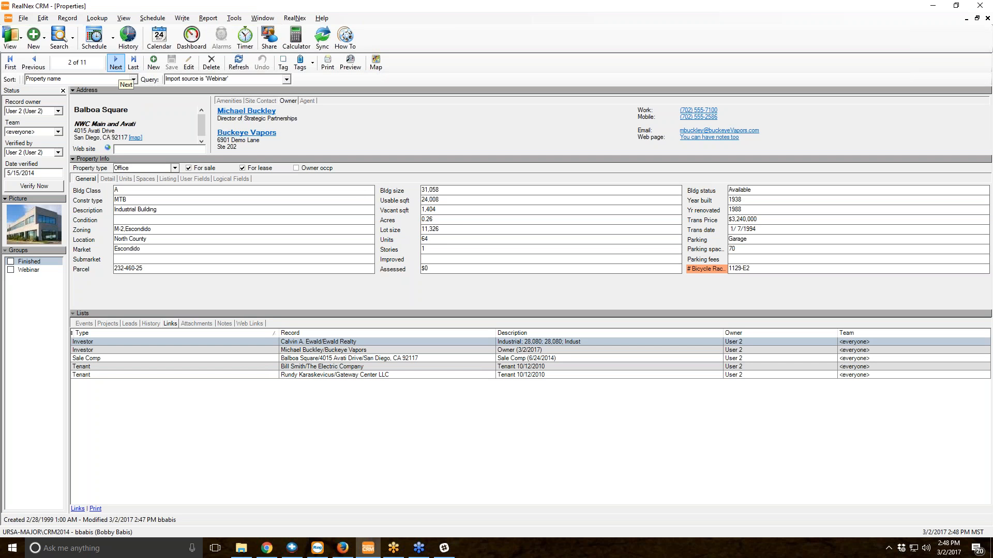
{"action": "left_click", "coordinate": [117, 69]}
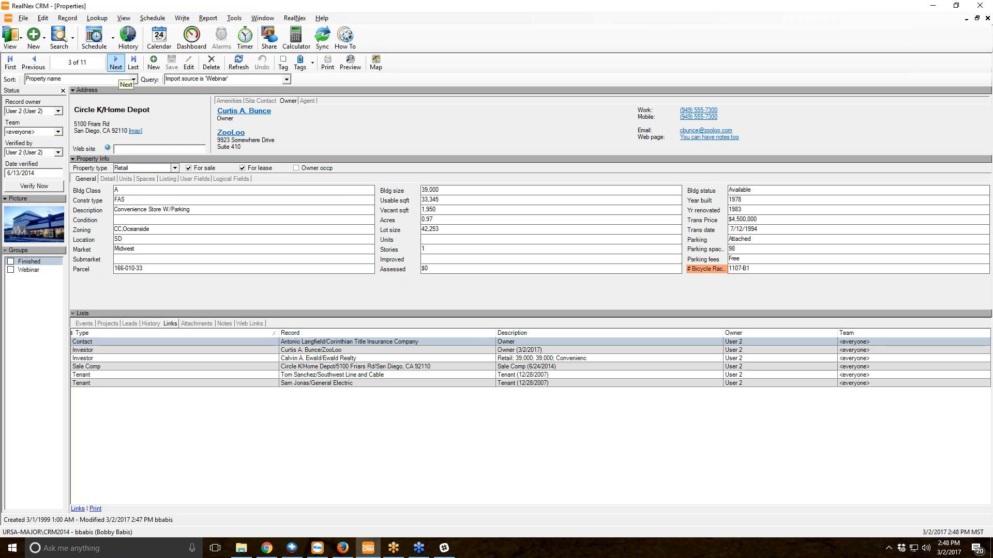
- Open the investor linked as owner of Circle K/Home Depot and view the properties linked to that record
{"action": "left_click", "coordinate": [310, 350]}
{"action": "double_click", "coordinate": [311, 350]}
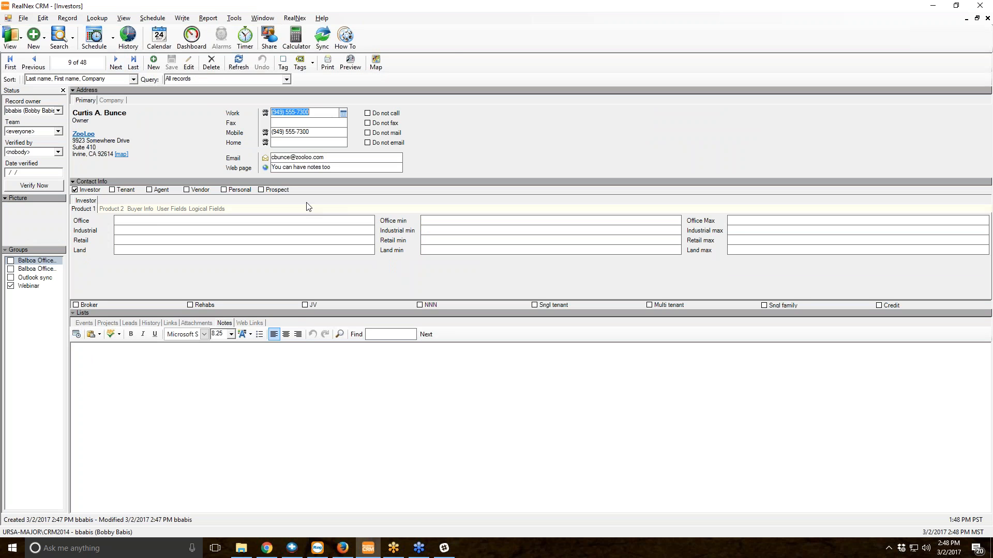
{"action": "left_click", "coordinate": [171, 323]}
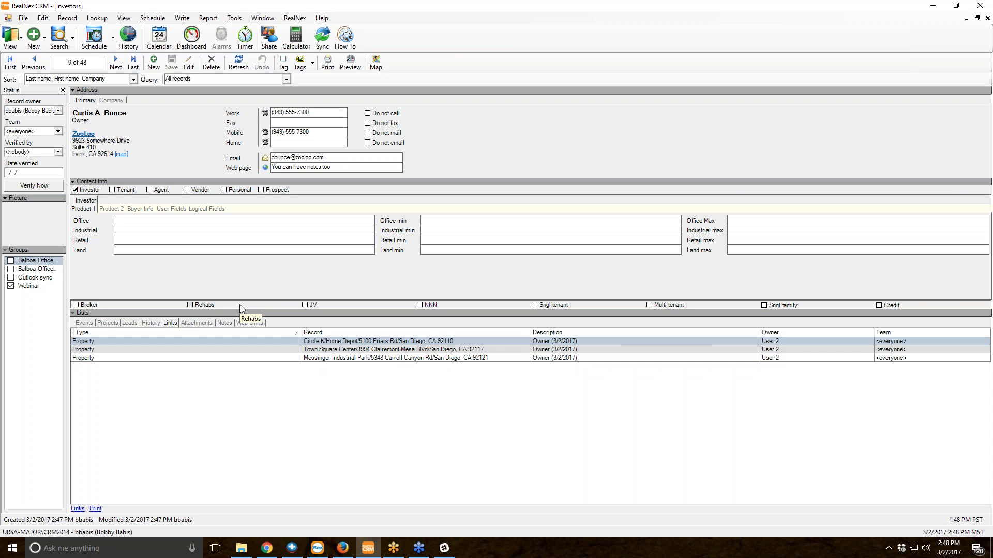
- Close the investor record and add all properties in the current lookup to the Webinar group
{"action": "left_click", "coordinate": [987, 19]}
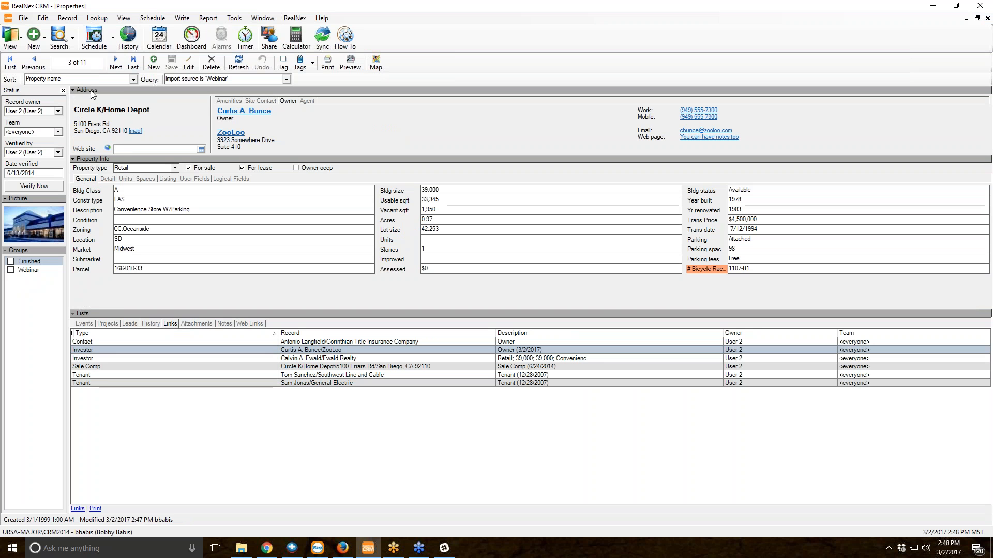
{"action": "right_click", "coordinate": [29, 274]}
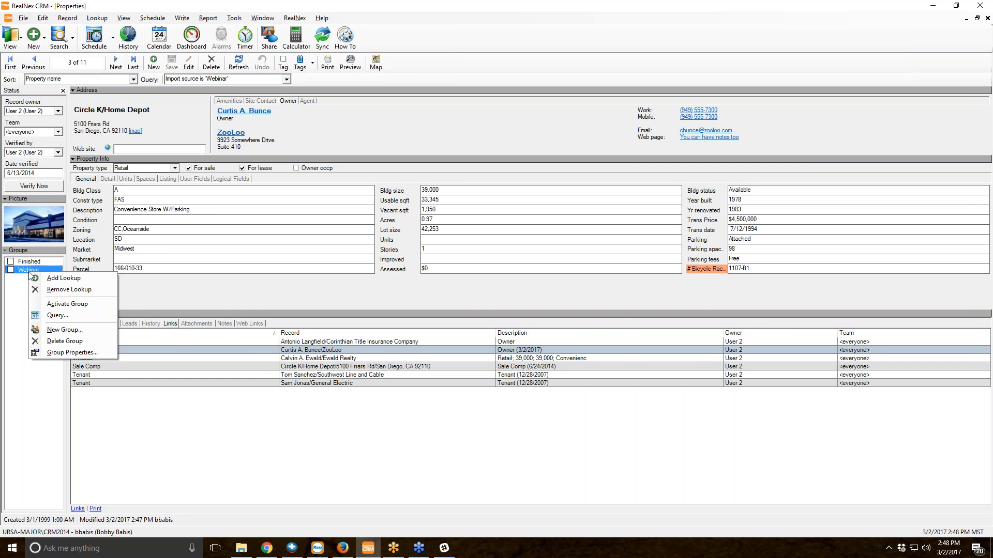
{"action": "left_click", "coordinate": [56, 280]}
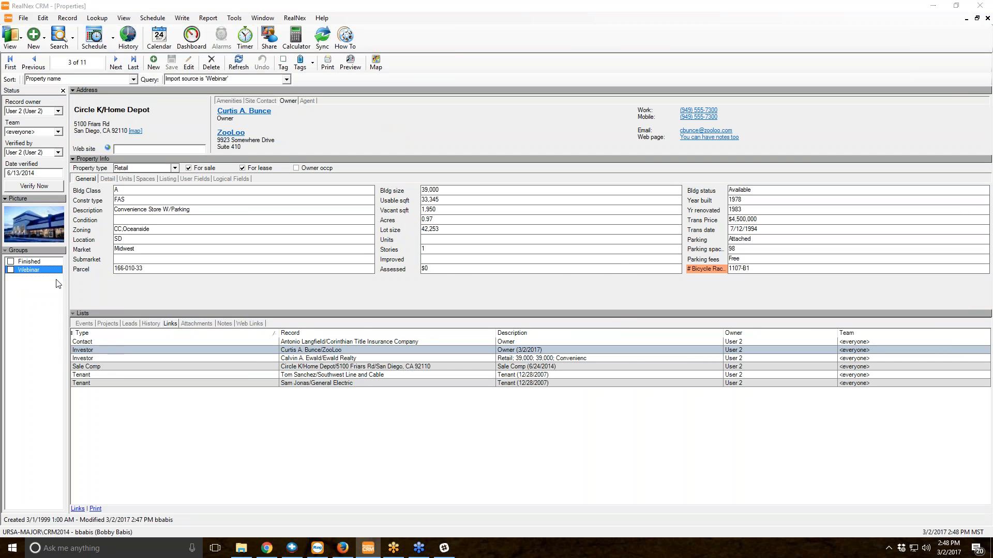
{"action": "left_click", "coordinate": [536, 310]}
{"action": "left_click", "coordinate": [496, 309]}
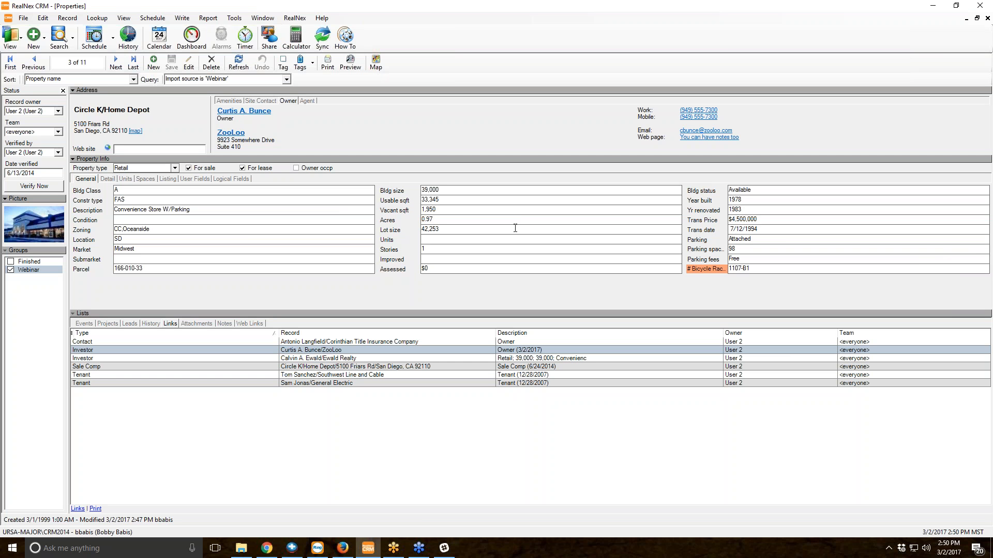
- Open the Template - Properties - Commonly Used Fields CSV from the Importing Webinar Files folder in Excel
{"action": "left_click", "coordinate": [337, 550]}
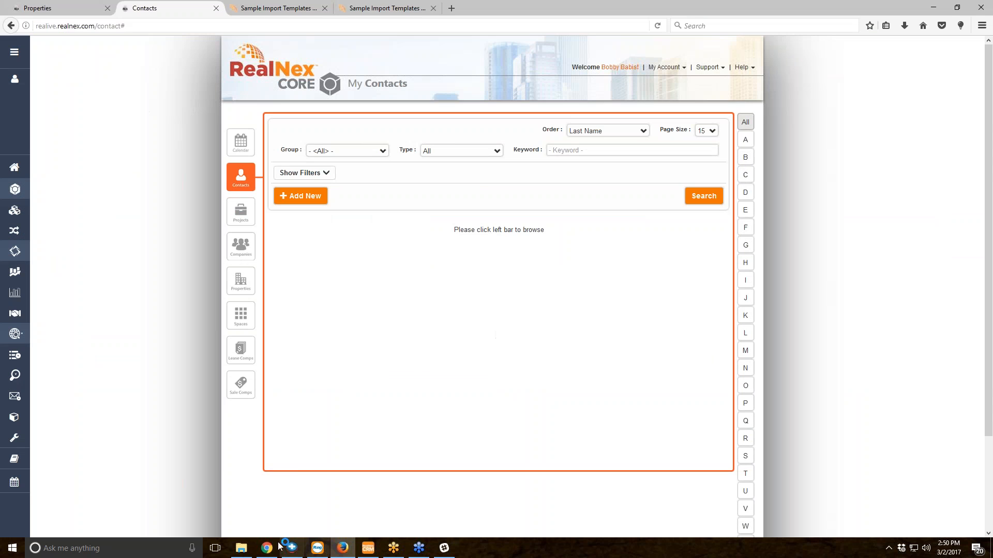
{"action": "mouse_move", "coordinate": [244, 547]}
{"action": "left_click", "coordinate": [250, 511]}
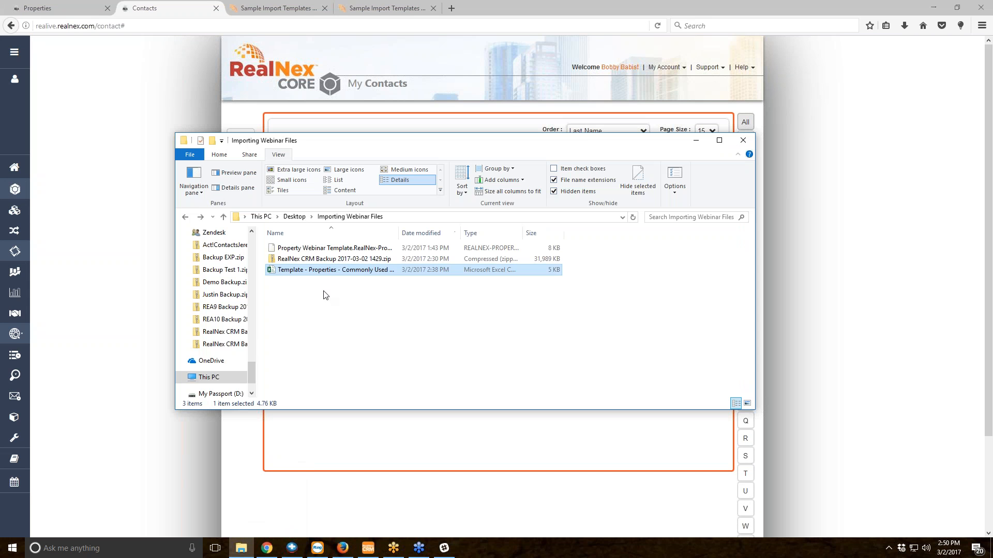
{"action": "double_click", "coordinate": [329, 270]}
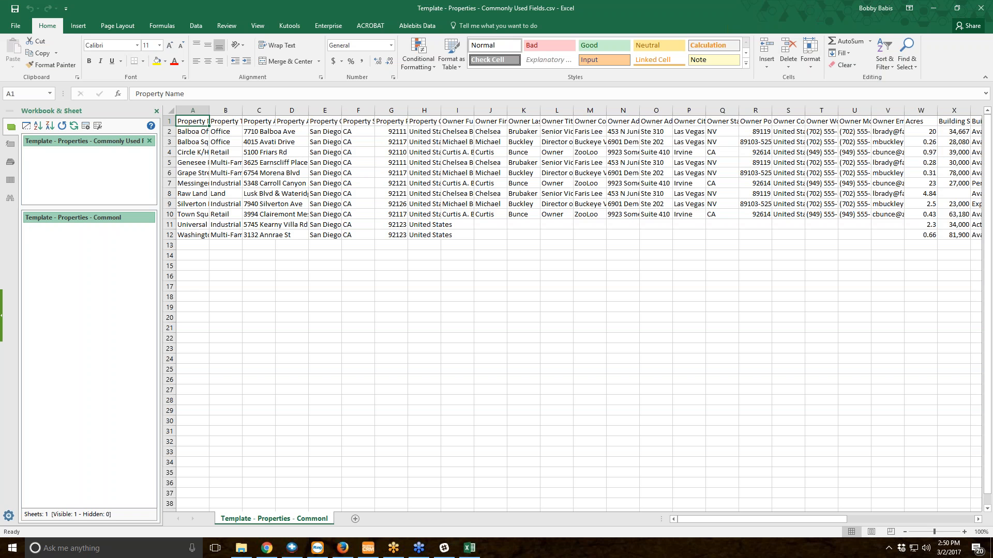
- Delete the Lot Size, Market and Stories columns from the property sheet
{"action": "left_click_drag", "start_coordinate": [718, 518], "coordinate": [841, 516]}
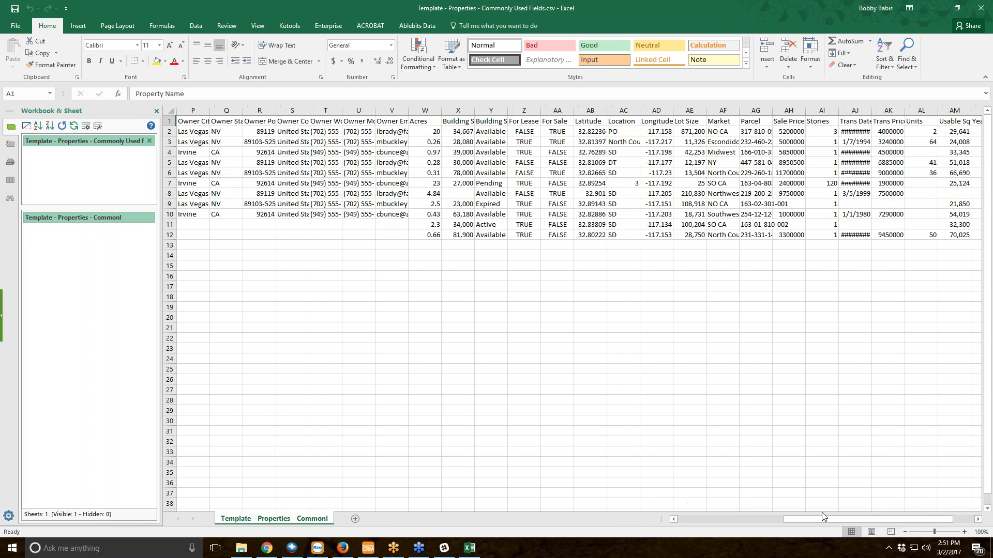
{"action": "left_click", "coordinate": [692, 110]}
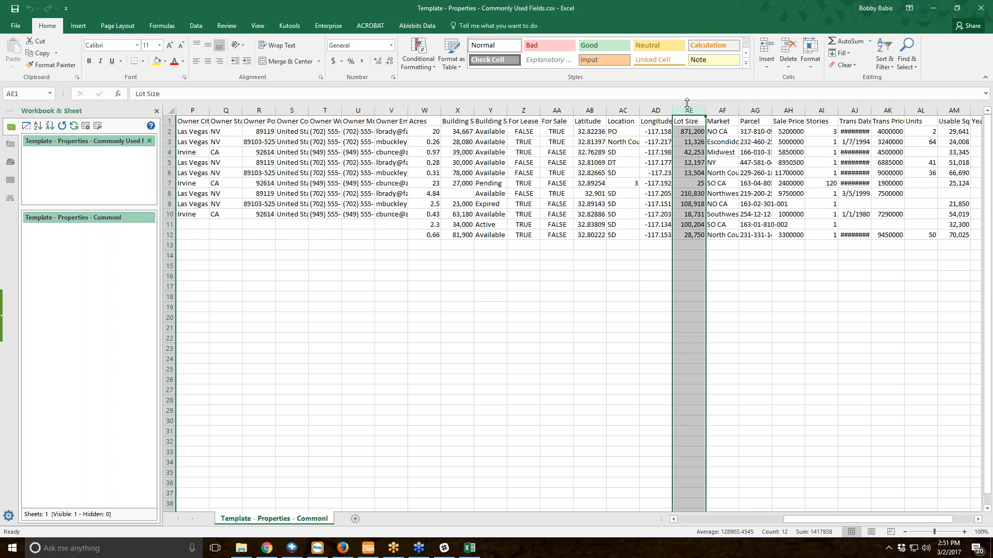
{"action": "left_click", "coordinate": [722, 110], "text": "ctrl"}
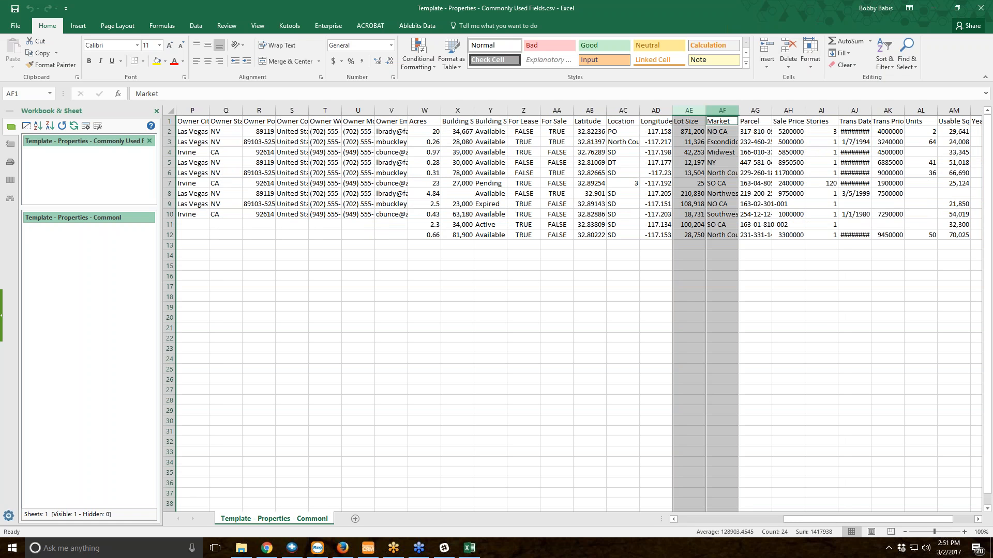
{"action": "left_click", "coordinate": [821, 110], "text": "ctrl"}
{"action": "right_click", "coordinate": [821, 111]}
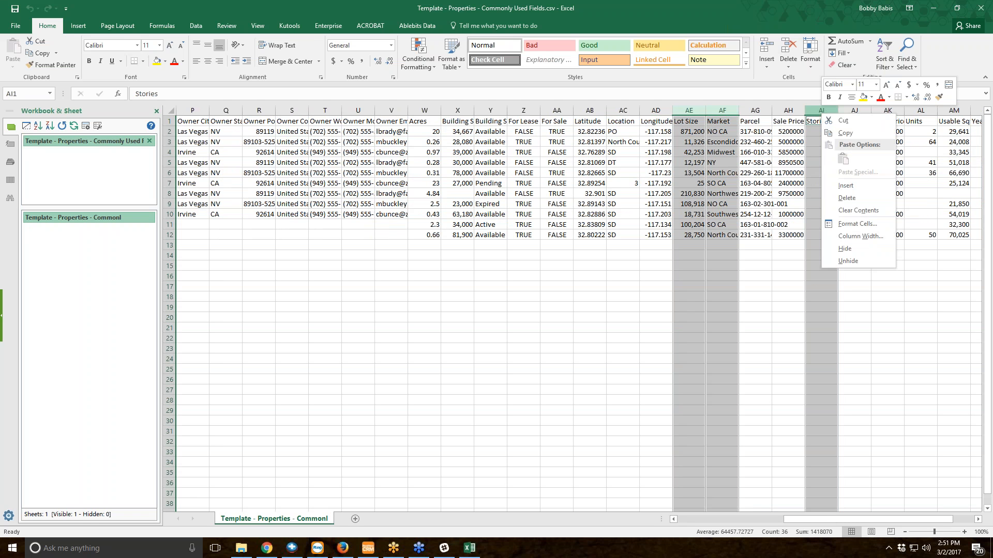
{"action": "left_click", "coordinate": [847, 198]}
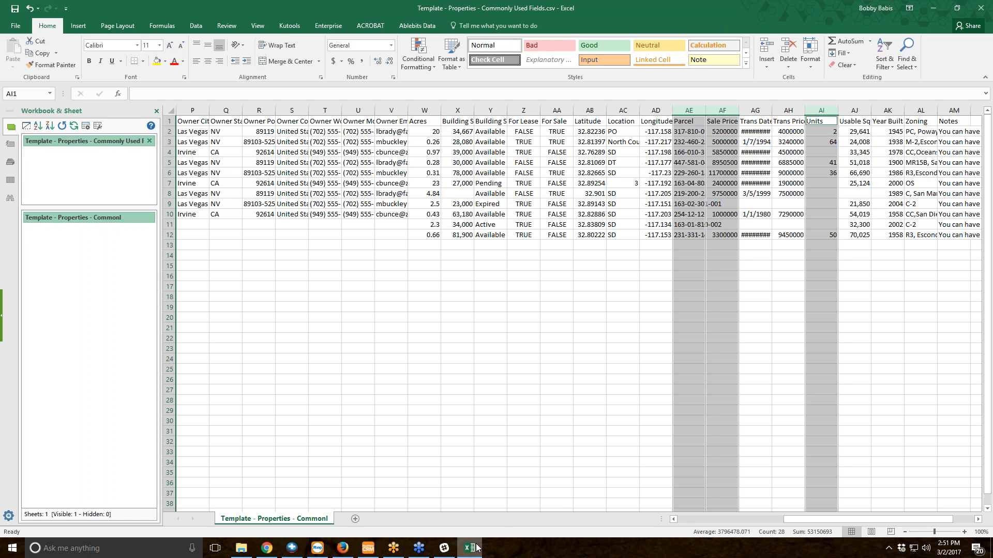
{"action": "left_click", "coordinate": [372, 549]}
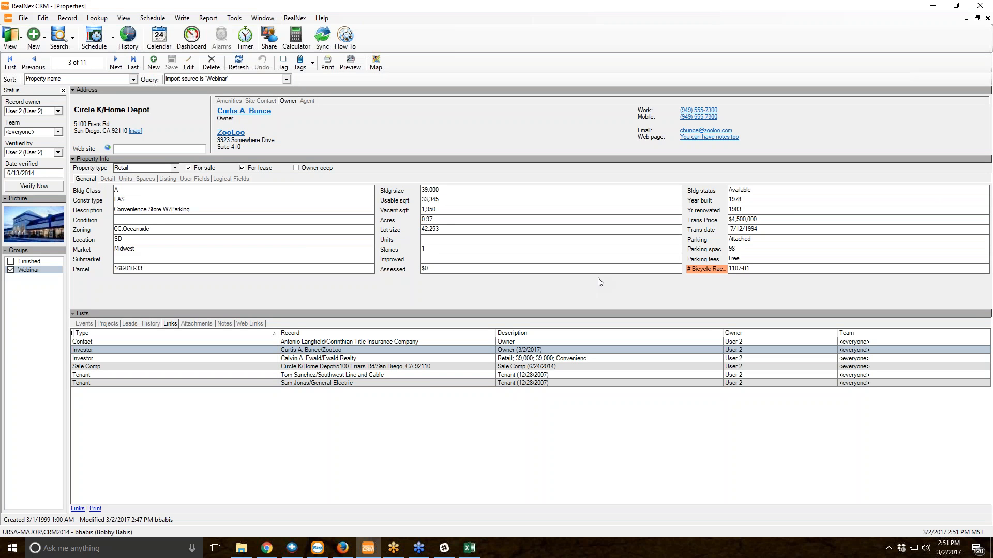
{"action": "left_click", "coordinate": [30, 20]}
{"action": "left_click", "coordinate": [111, 4]}
{"action": "left_click", "coordinate": [469, 550]}
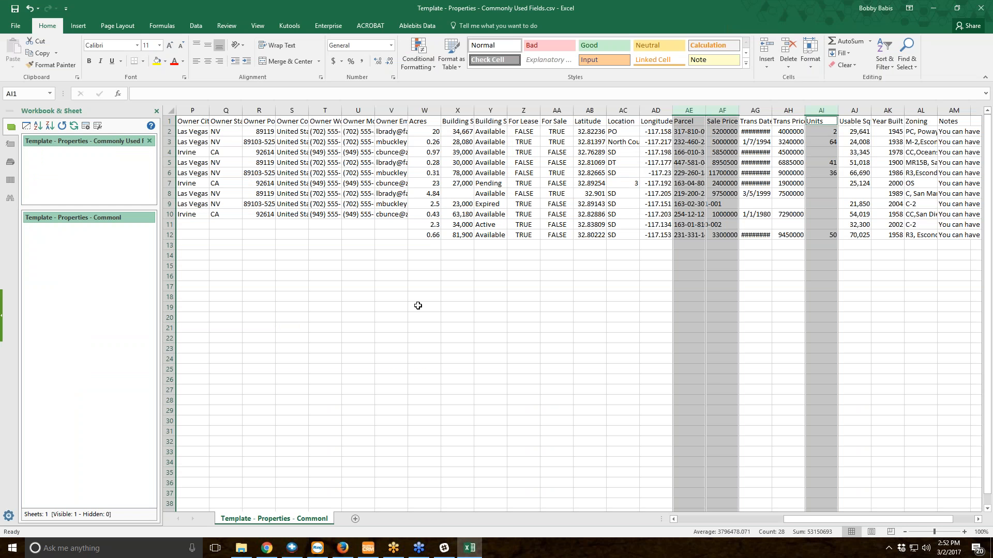
- Delete all columns from Acres through Notes, leaving only the property address and owner columns
{"action": "left_click_drag", "start_coordinate": [788, 520], "coordinate": [656, 517]}
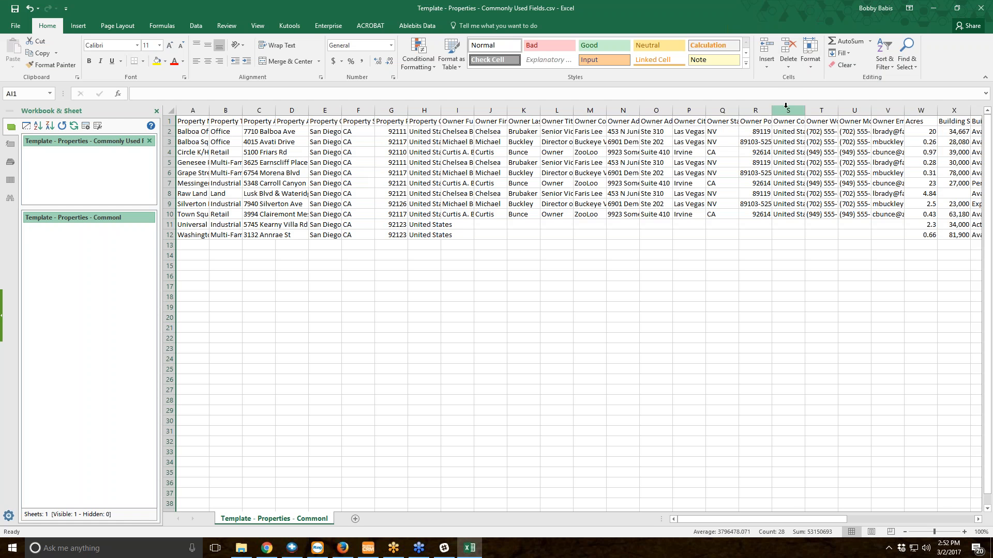
{"action": "left_click", "coordinate": [920, 110]}
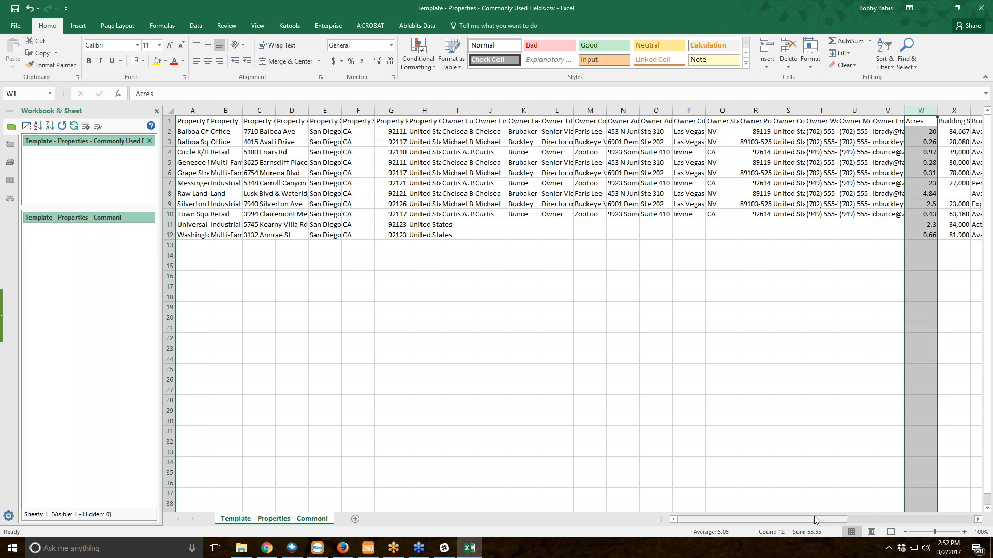
{"action": "left_click_drag", "start_coordinate": [817, 520], "coordinate": [943, 519]}
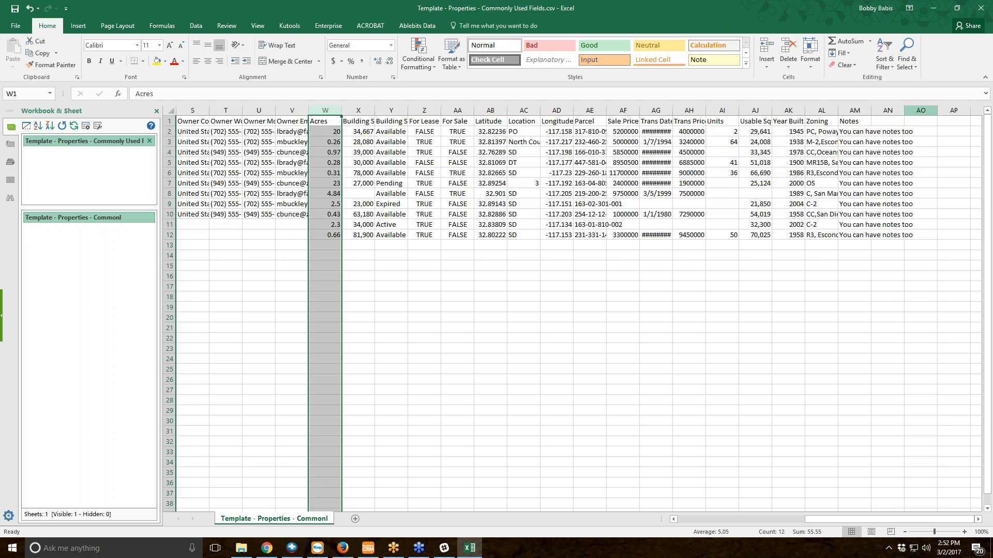
{"action": "left_click", "coordinate": [861, 110], "text": "shift"}
{"action": "right_click", "coordinate": [861, 110]}
{"action": "left_click", "coordinate": [897, 196]}
{"action": "left_click_drag", "start_coordinate": [852, 517], "coordinate": [683, 516]}
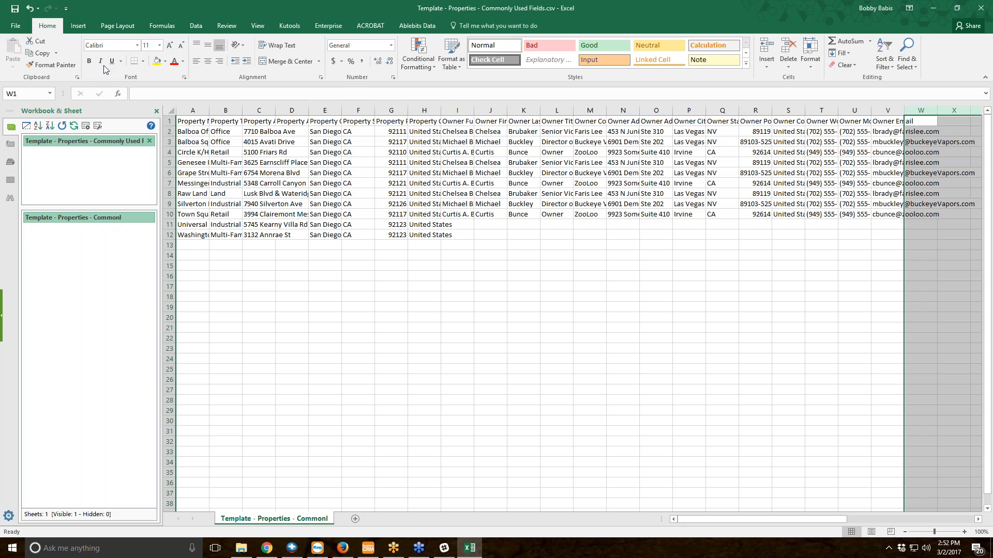
- Save the trimmed sheet as a CSV named Question 1 Update Properties with Ownership in Importing Webinar Files
{"action": "left_click", "coordinate": [16, 31]}
{"action": "left_click", "coordinate": [32, 127]}
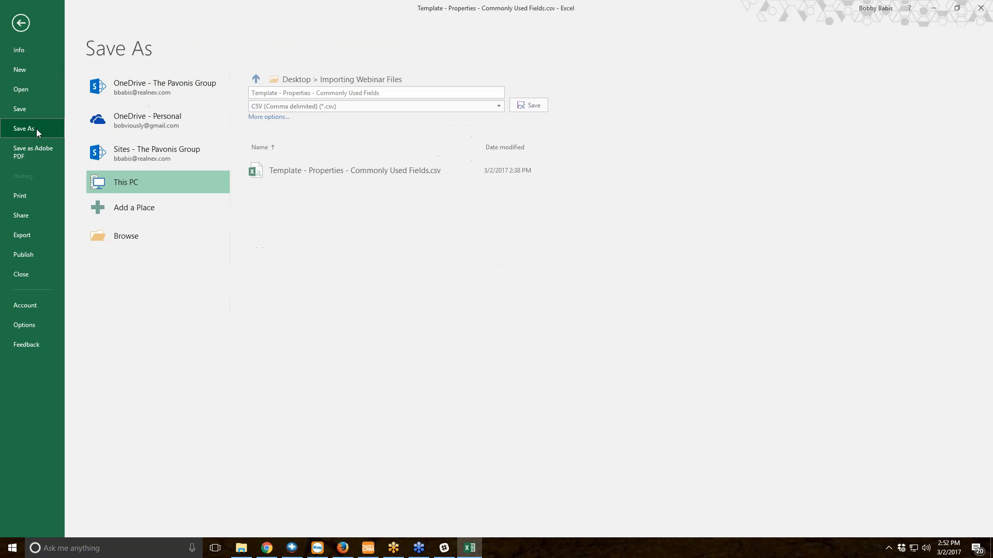
{"action": "left_click_drag", "start_coordinate": [382, 93], "coordinate": [42, 83]}
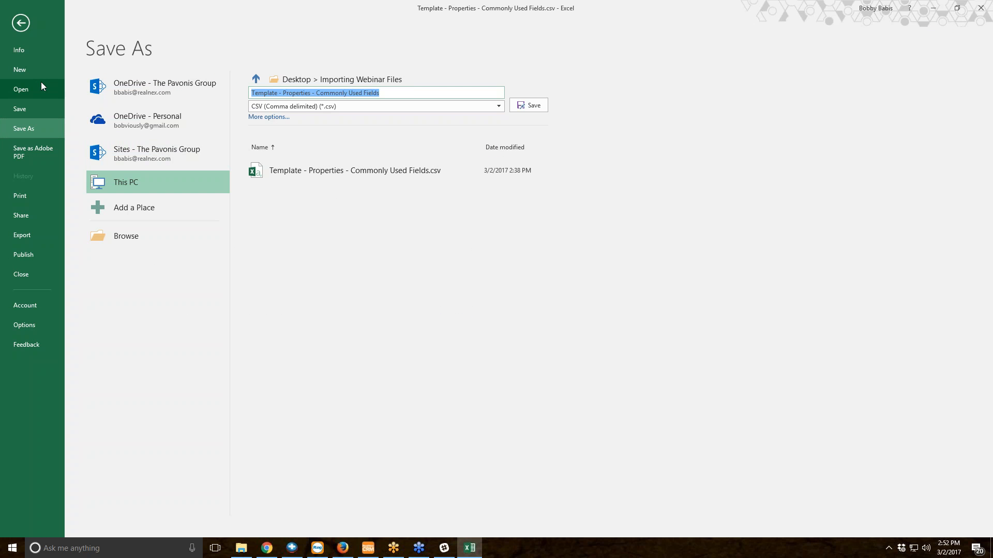
{"action": "type", "text": "Question 1"}
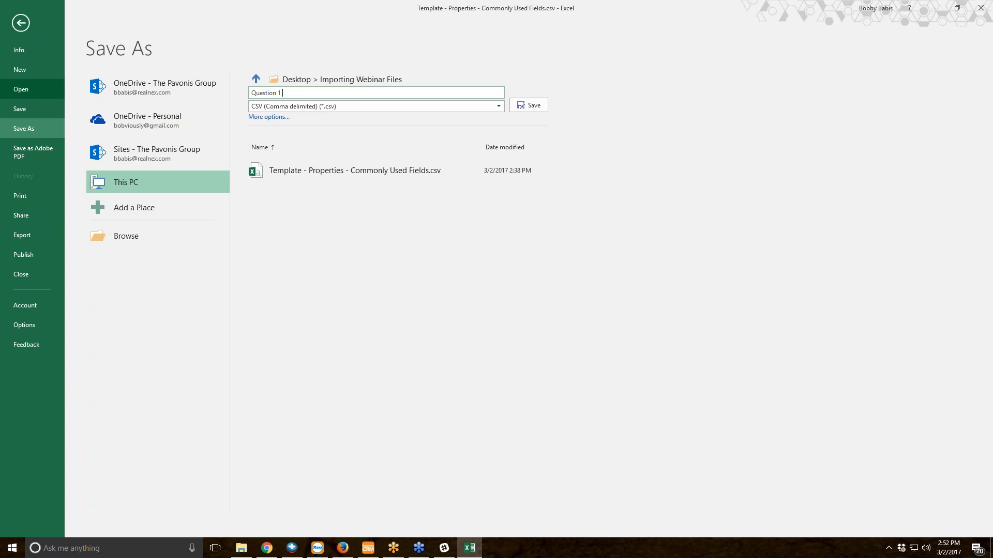
{"action": "type", "text": " Update Properties with Ownership"}
{"action": "key", "text": "ctrl+a"}
{"action": "key", "text": "Return"}
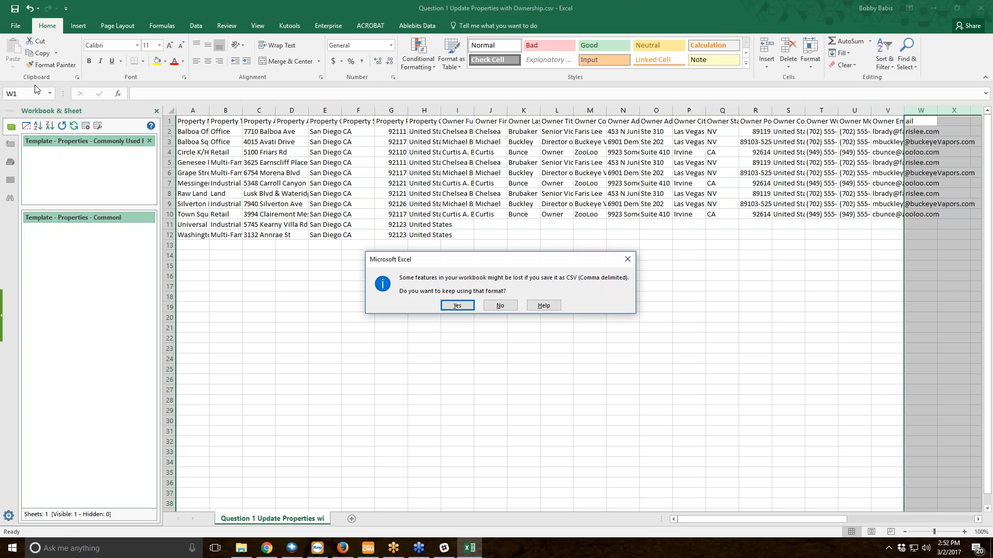
- Save the trimmed sheet over Template - Properties - Commonly Used Fields.csv and close Excel
{"action": "left_click", "coordinate": [500, 306]}
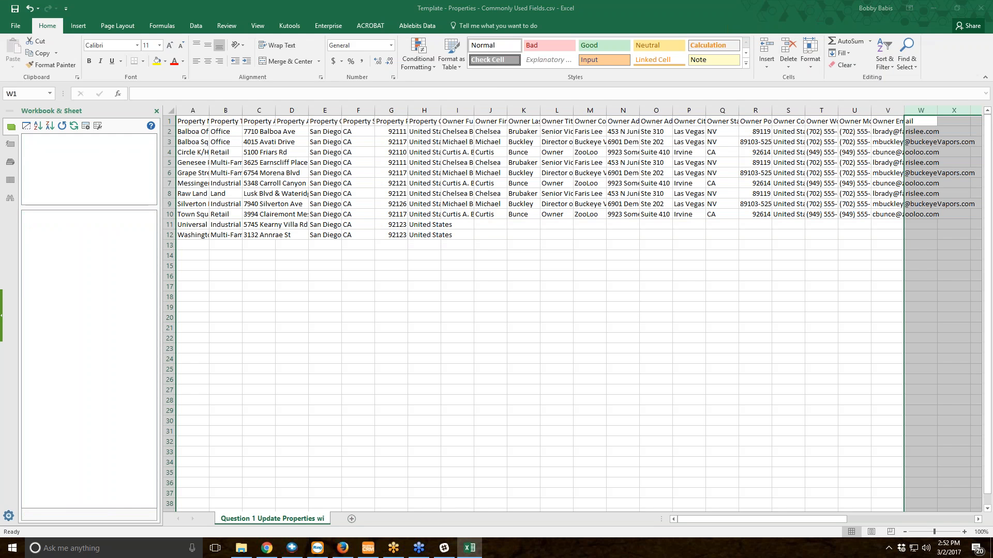
{"action": "left_click", "coordinate": [424, 263]}
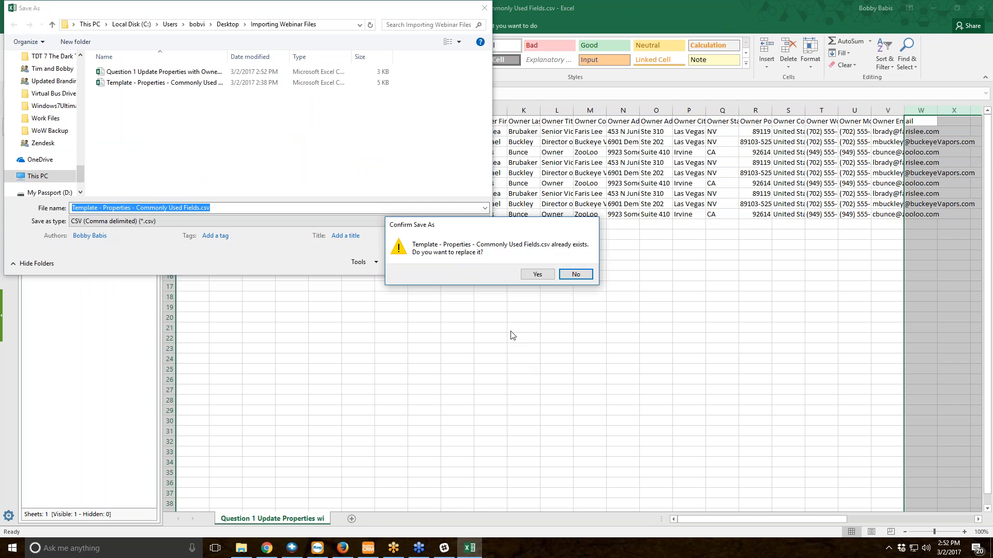
{"action": "left_click", "coordinate": [522, 278]}
{"action": "key", "text": "Return"}
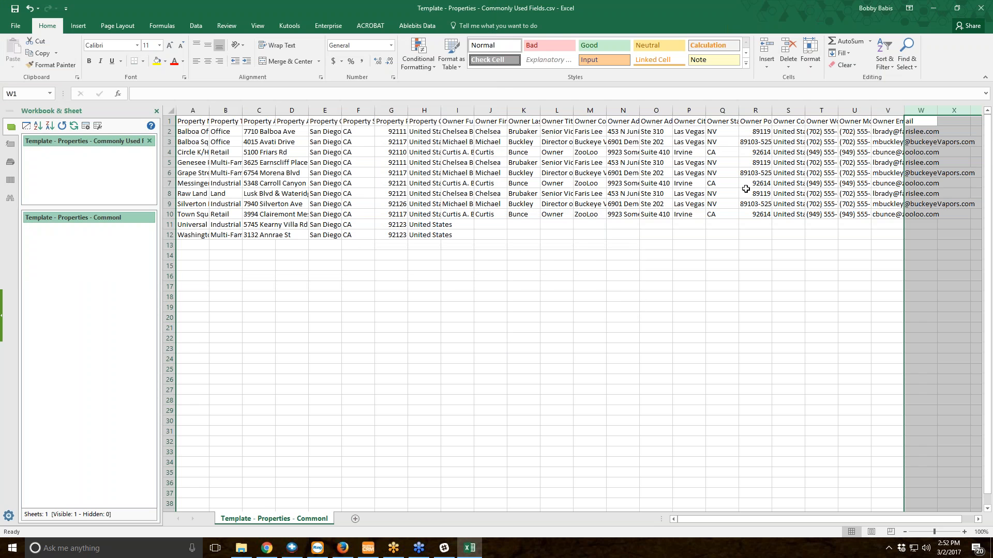
{"action": "left_click", "coordinate": [980, 8]}
{"action": "left_click", "coordinate": [495, 287]}
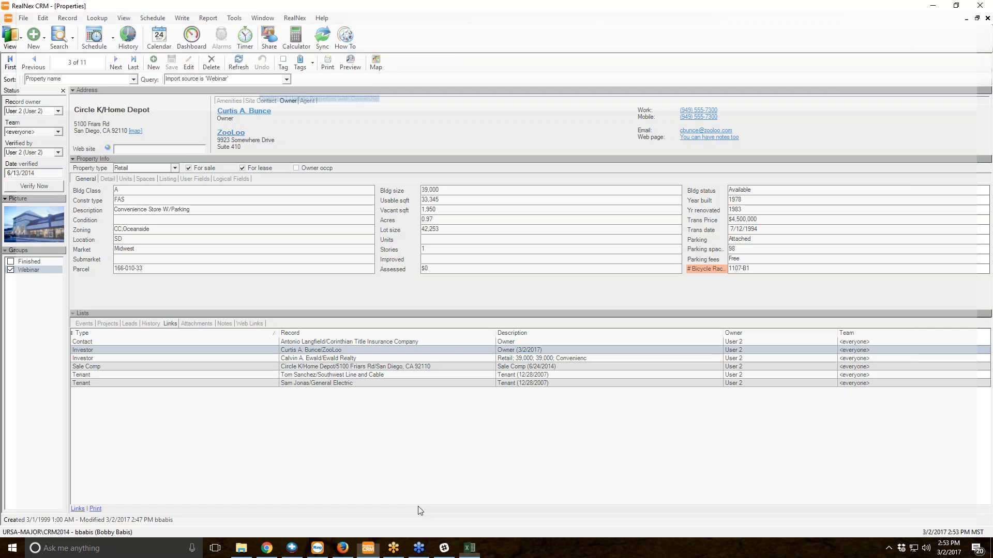
- Start a file import of Properties in RealNex CRM with a new import map for a comma delimited file with header
{"action": "left_click", "coordinate": [23, 18]}
{"action": "mouse_move", "coordinate": [113, 61]}
{"action": "left_click", "coordinate": [158, 56]}
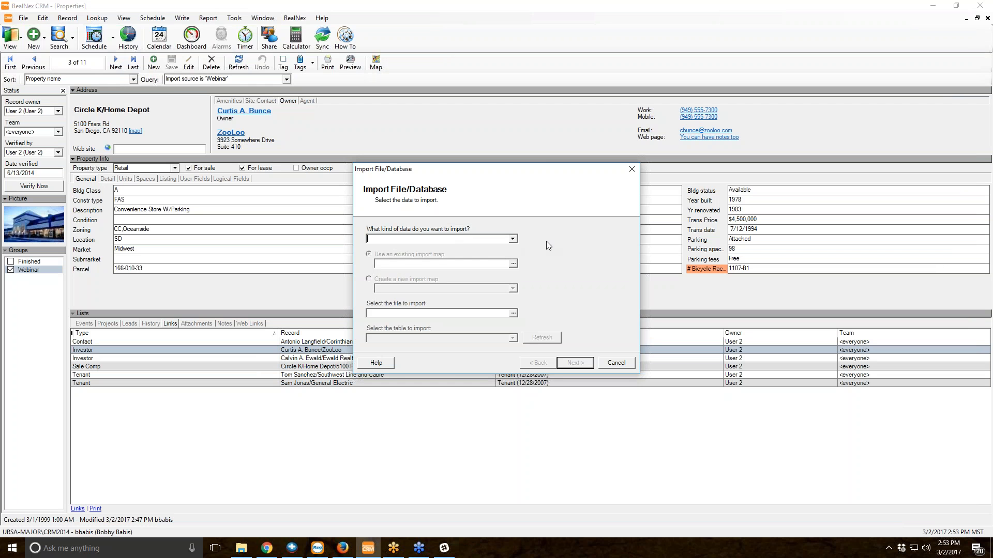
{"action": "type", "text": "Properties"}
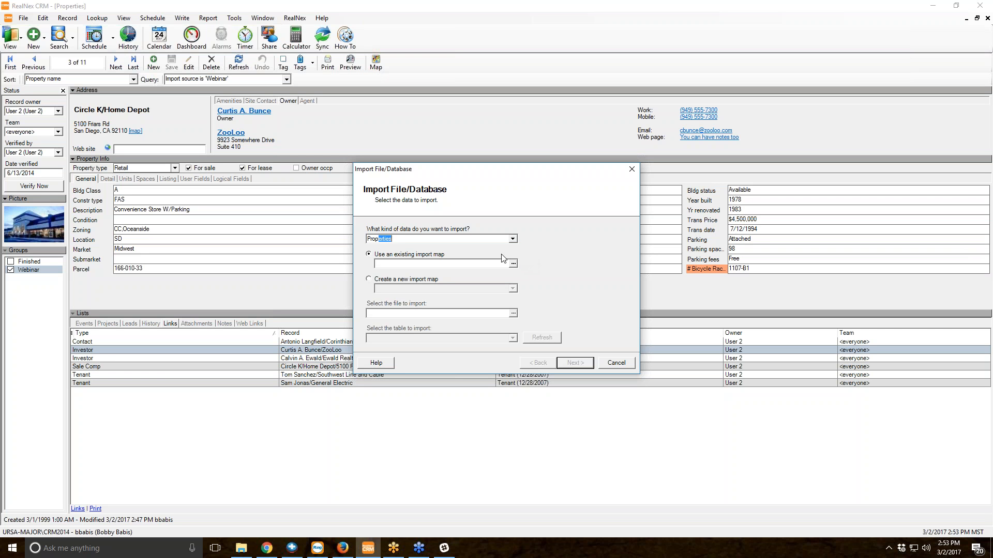
{"action": "left_click", "coordinate": [440, 282]}
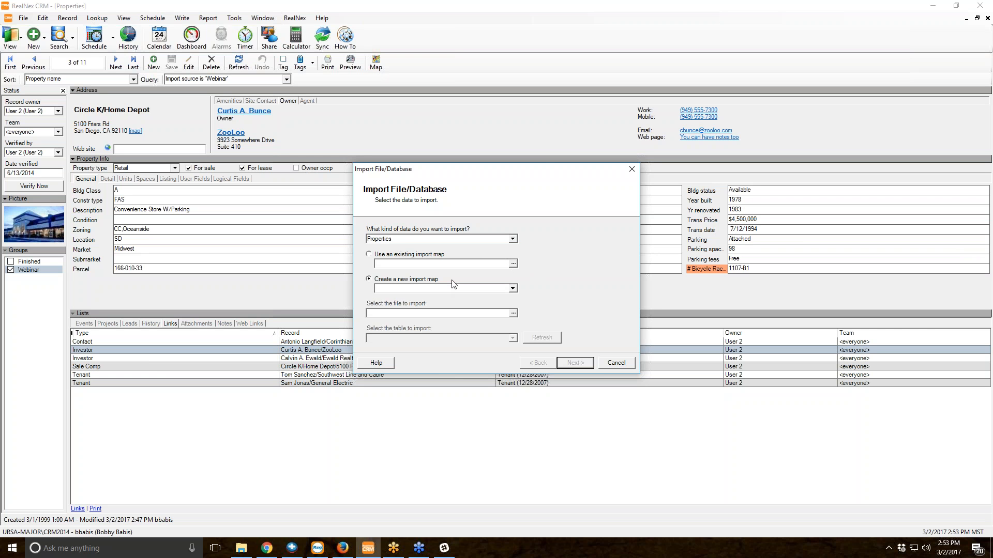
{"action": "left_click", "coordinate": [513, 288]}
{"action": "left_click", "coordinate": [493, 305]}
- Choose Question 1 Update Properties with Ownership.csv as the import file and proceed to editing the import map
{"action": "left_click", "coordinate": [513, 314]}
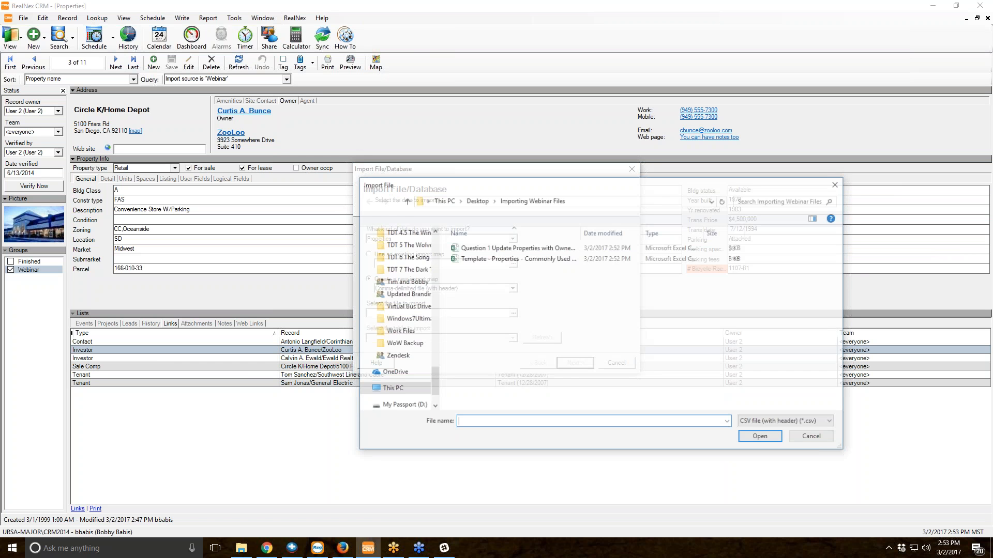
{"action": "double_click", "coordinate": [498, 250]}
{"action": "left_click", "coordinate": [569, 364]}
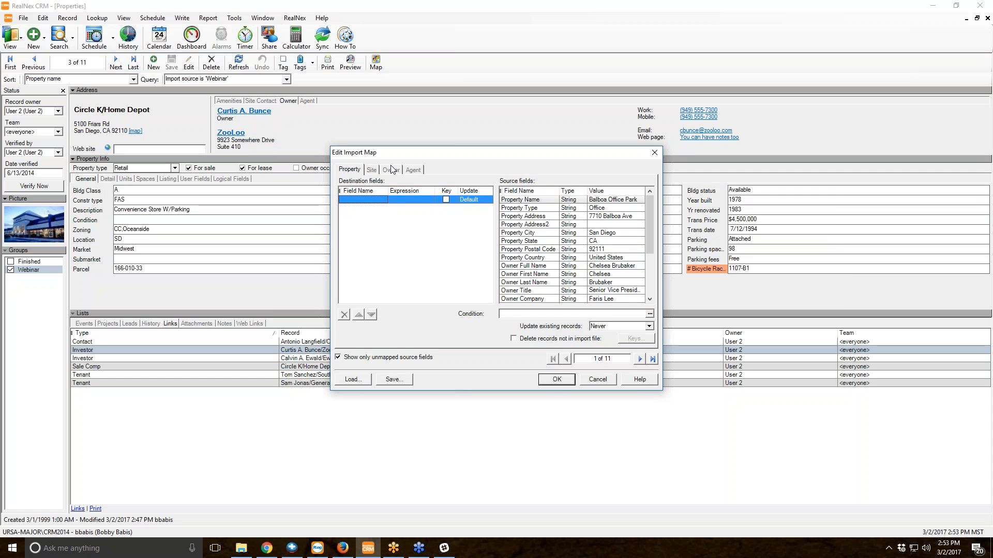
- Map the property's Address, City, State and Zip code fields to the matching Property Address, City, State and Postal Code source fields
{"action": "left_click", "coordinate": [356, 201]}
{"action": "type", "text": "address"}
{"action": "key", "text": "Return"}
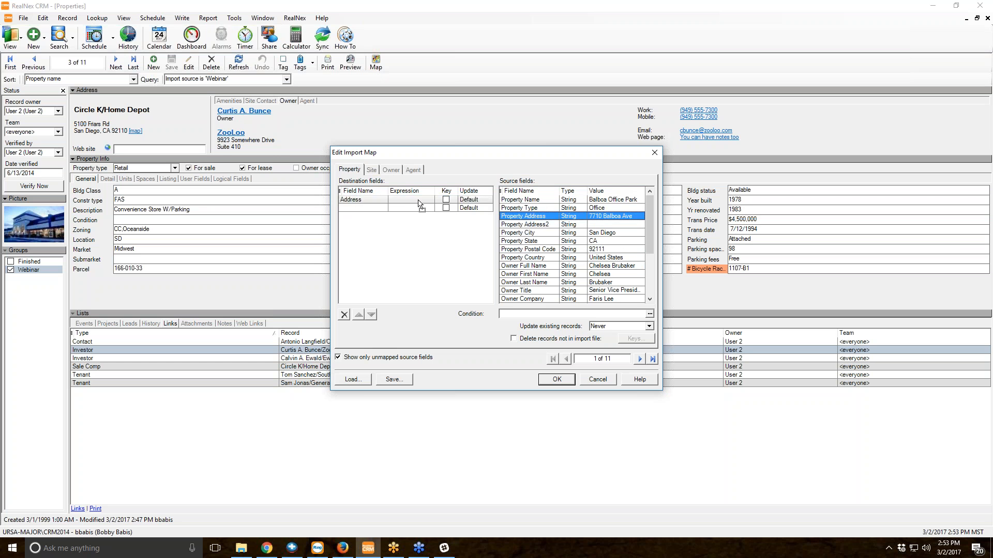
{"action": "type", "text": "City"}
{"action": "left_click_drag", "start_coordinate": [522, 224], "coordinate": [371, 217]}
{"action": "left_click_drag", "start_coordinate": [519, 224], "coordinate": [351, 229]}
{"action": "left_click", "coordinate": [351, 225]}
{"action": "type", "text": "Zip code"}
{"action": "left_click_drag", "start_coordinate": [526, 224], "coordinate": [417, 226]}
- Mark Address, City, State and Zip code as key fields in the property map
{"action": "left_click", "coordinate": [445, 225]}
{"action": "left_click", "coordinate": [446, 218]}
{"action": "left_click", "coordinate": [446, 225]}
{"action": "left_click", "coordinate": [446, 208]}
{"action": "left_click", "coordinate": [446, 200]}
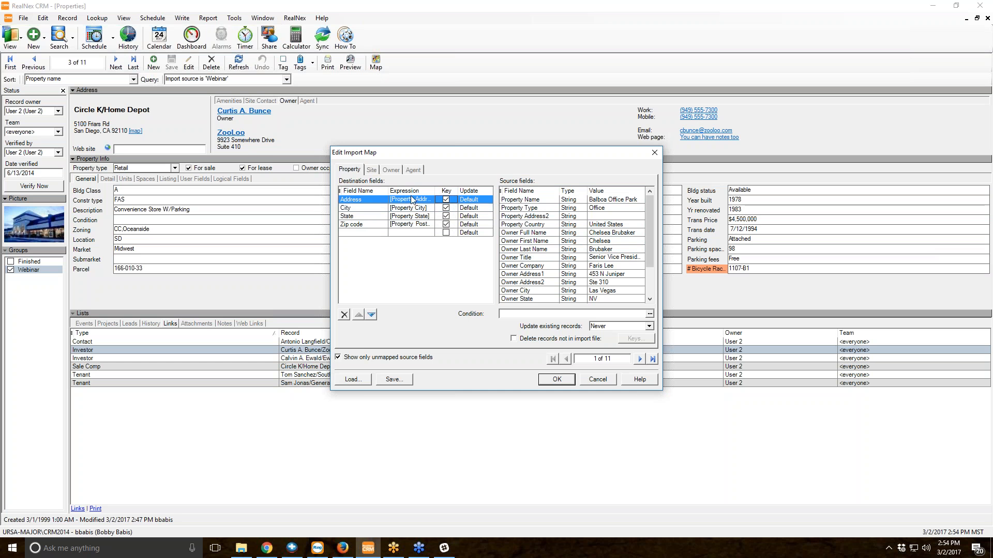
- Map the owner company's Company and Address fields to the Owner Company and Owner Address1 source fields
{"action": "left_click", "coordinate": [389, 170]}
{"action": "left_click", "coordinate": [376, 231]}
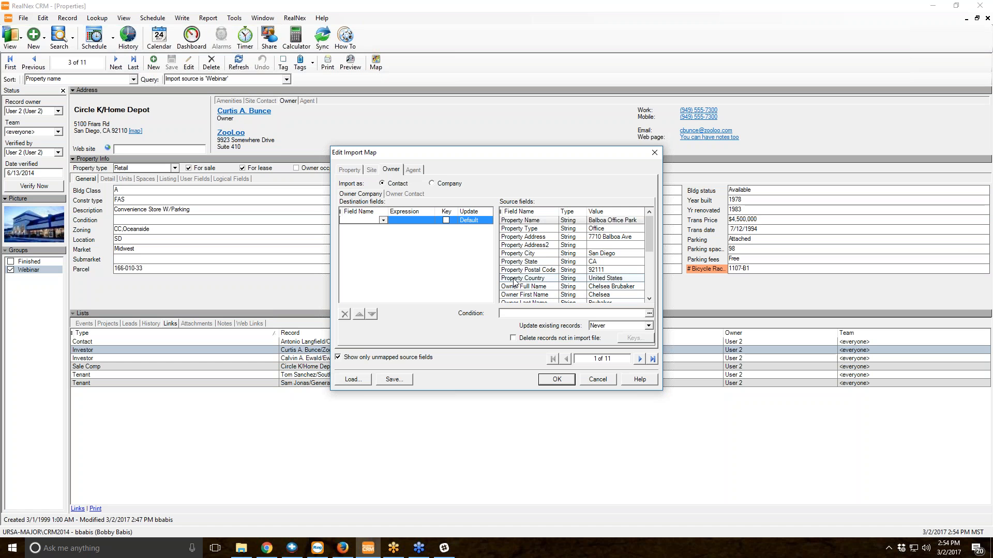
{"action": "type", "text": "Company"}
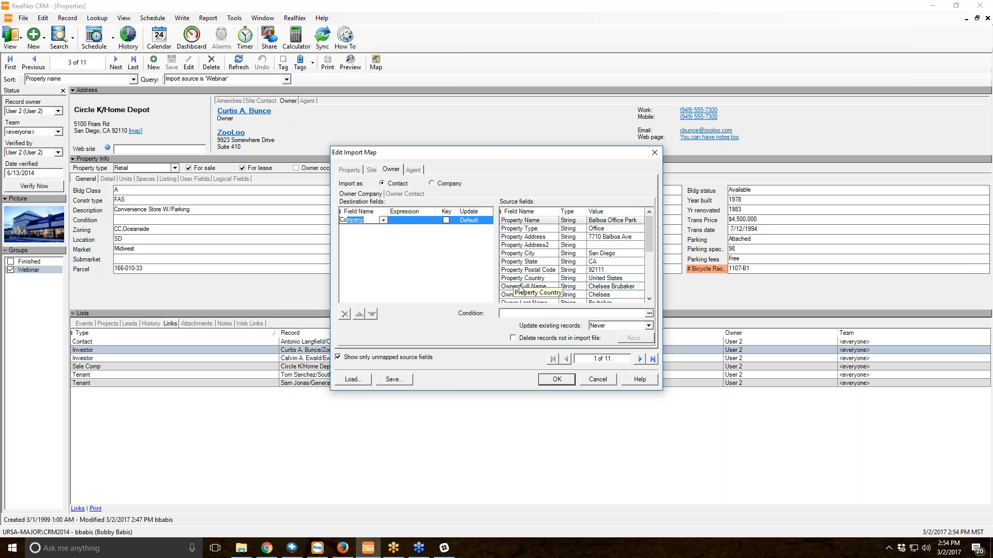
{"action": "key", "text": "Return"}
{"action": "scroll", "coordinate": [517, 269], "scroll_direction": "down", "scroll_amount": 3}
{"action": "left_click", "coordinate": [532, 245]}
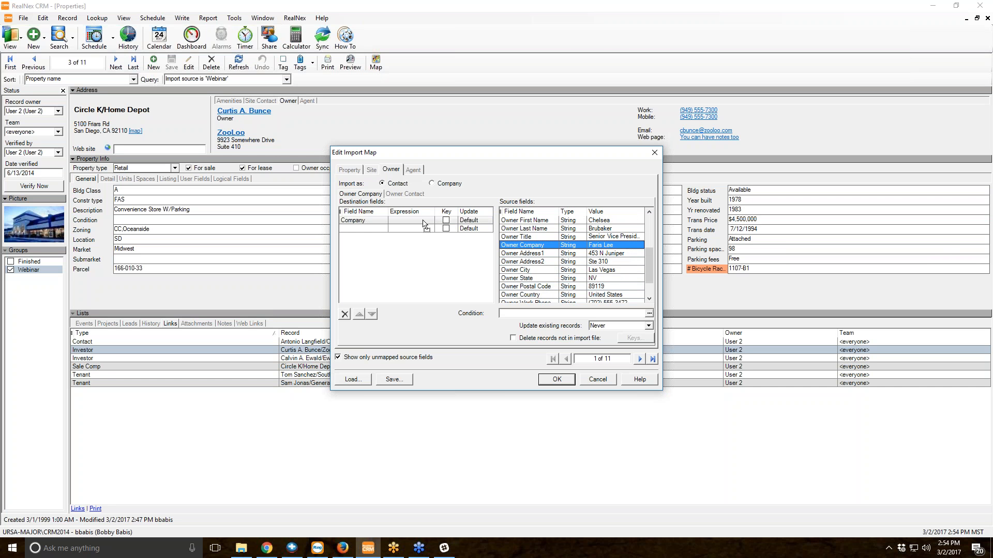
{"action": "left_click_drag", "start_coordinate": [423, 223], "coordinate": [423, 222]}
{"action": "left_click_drag", "start_coordinate": [535, 246], "coordinate": [422, 236]}
- Add the Fax field to the owner contact map and assign the Owner Full Name source field to it
{"action": "left_click", "coordinate": [399, 193]}
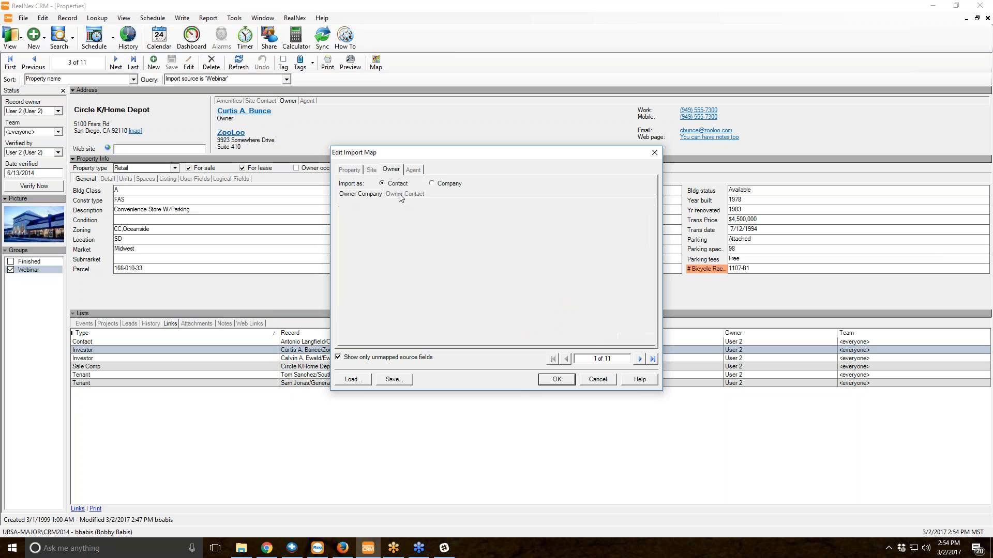
{"action": "type", "text": "Fax"}
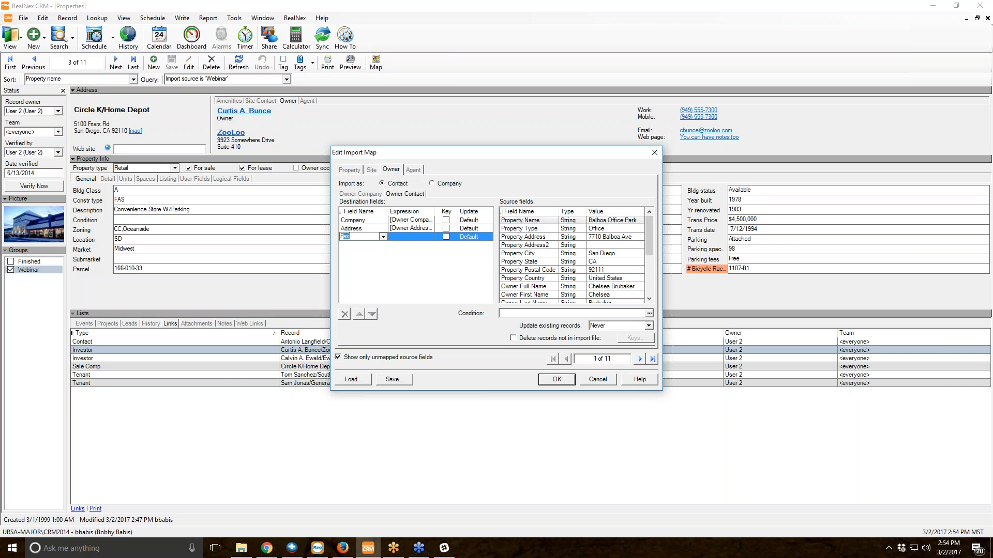
{"action": "left_click_drag", "start_coordinate": [528, 286], "coordinate": [410, 239]}
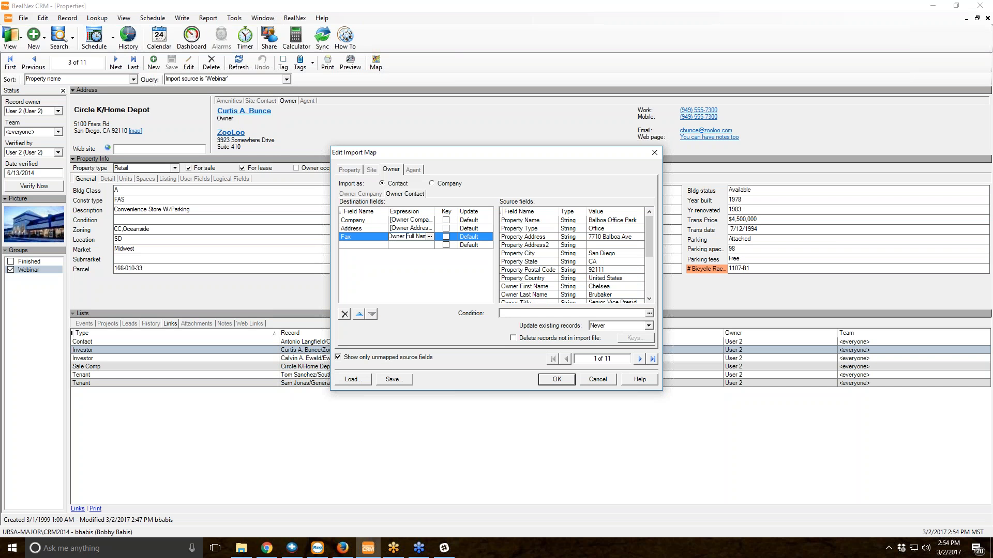
{"action": "left_click", "coordinate": [349, 169]}
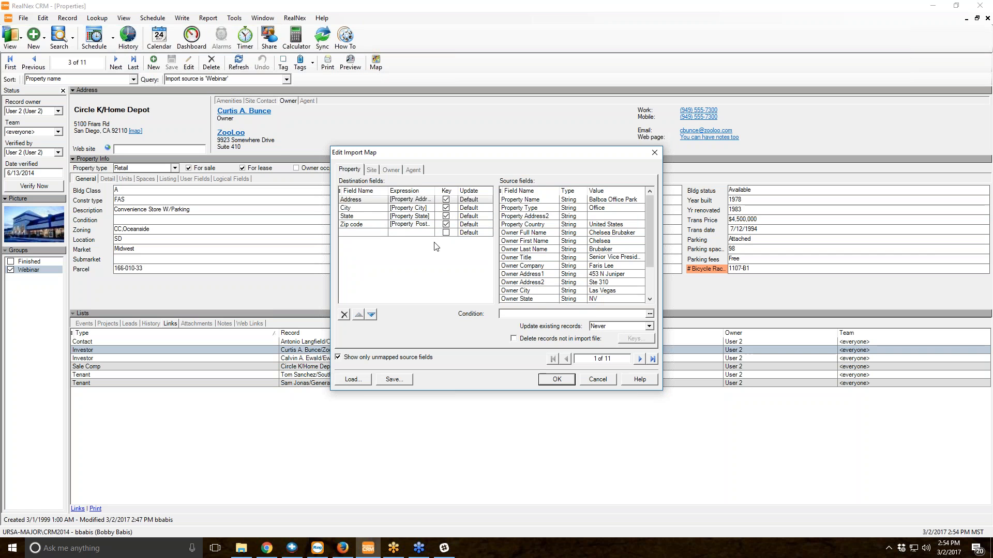
{"action": "left_click", "coordinate": [393, 170]}
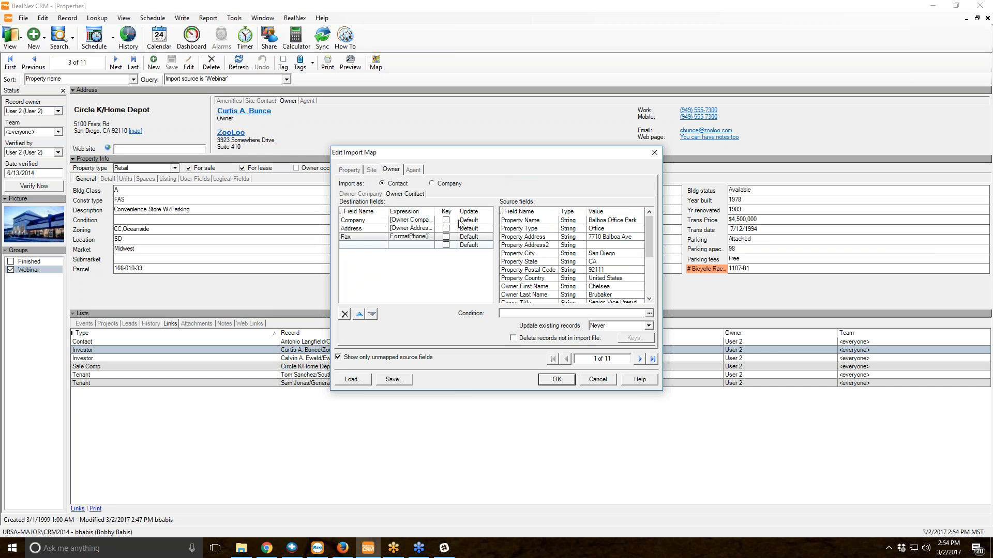
{"action": "left_click", "coordinate": [358, 171]}
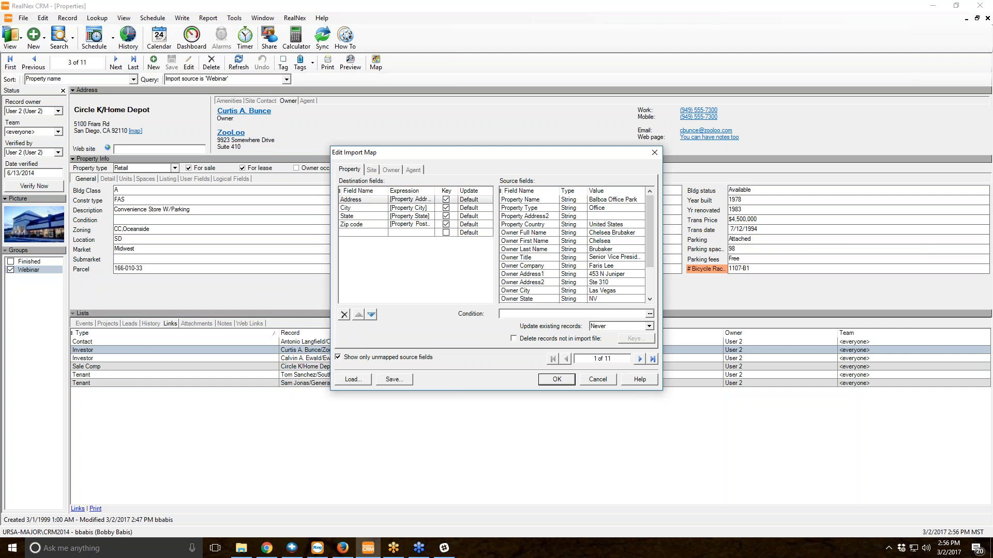
- Switch to Firefox and select the web address of the Sample Import Templates for RealNex CRM Desktop article
{"action": "left_click", "coordinate": [342, 549]}
{"action": "left_click", "coordinate": [285, 4]}
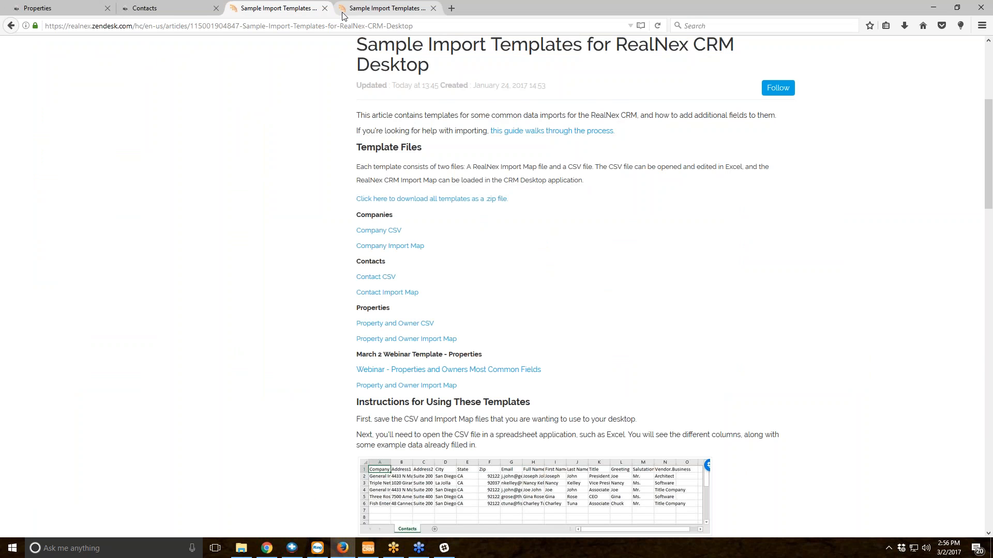
{"action": "left_click", "coordinate": [342, 25]}
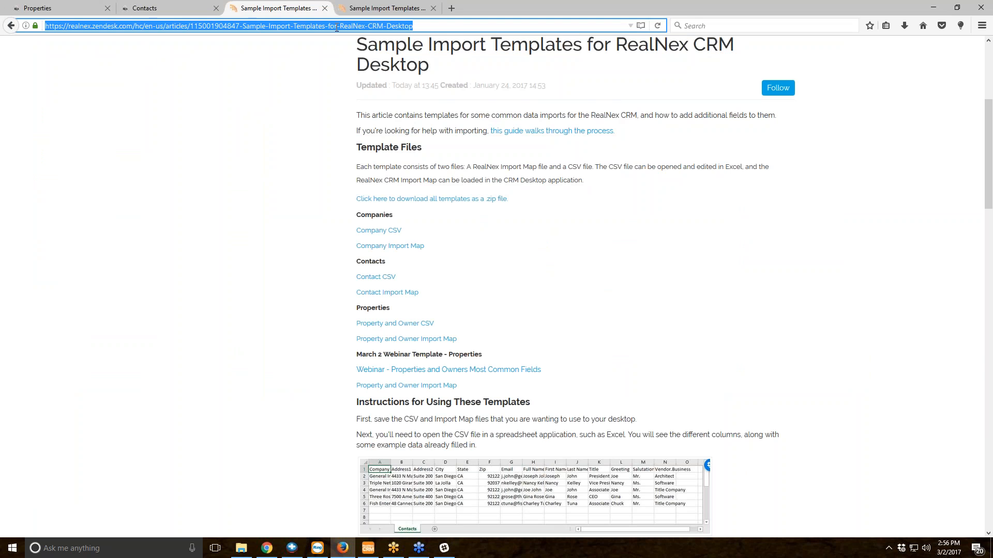